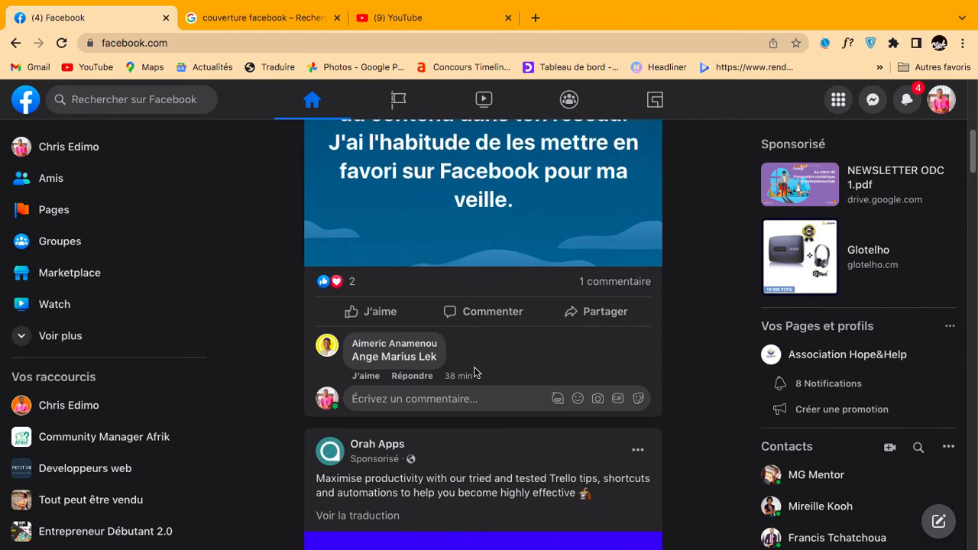
scroll(474, 373, down, 2)
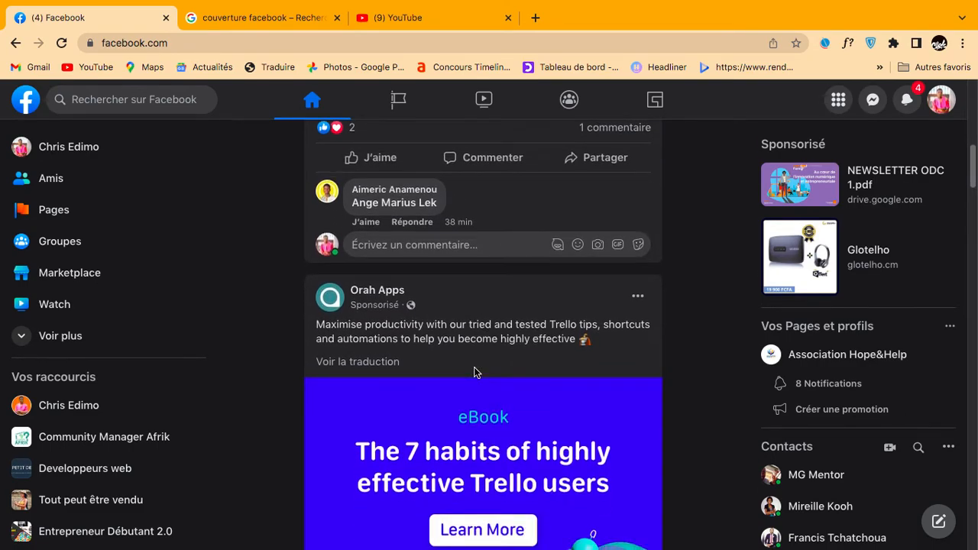
scroll(474, 372, down, 4)
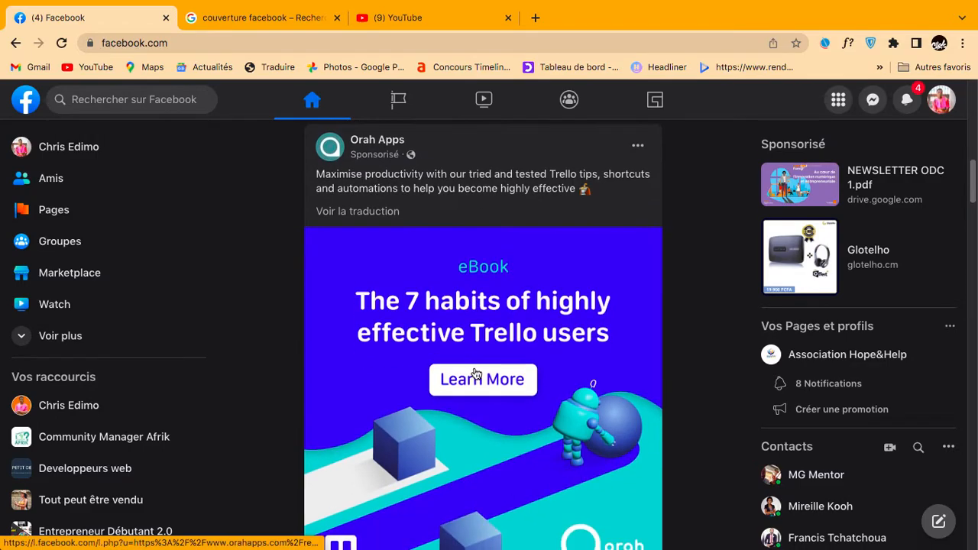
scroll(475, 373, down, 3)
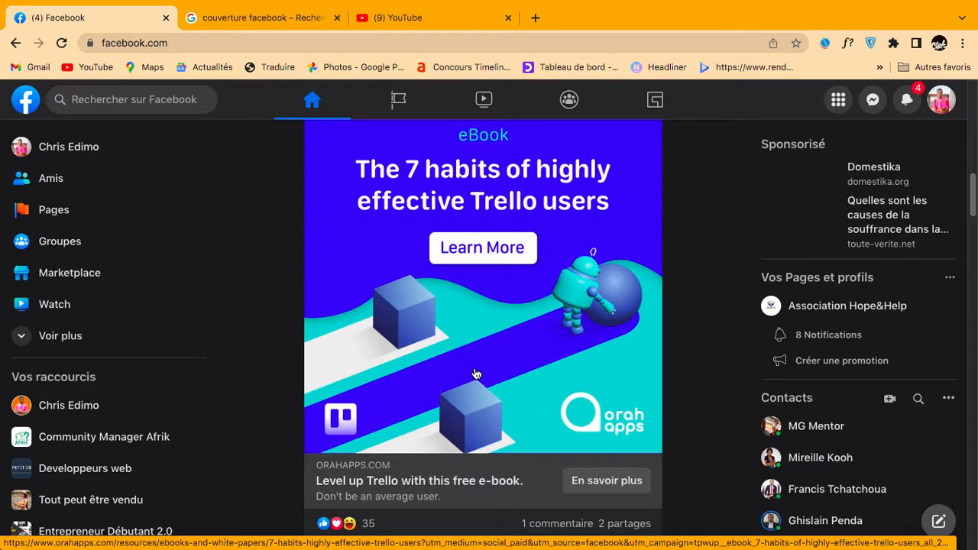
scroll(475, 374, down, 6)
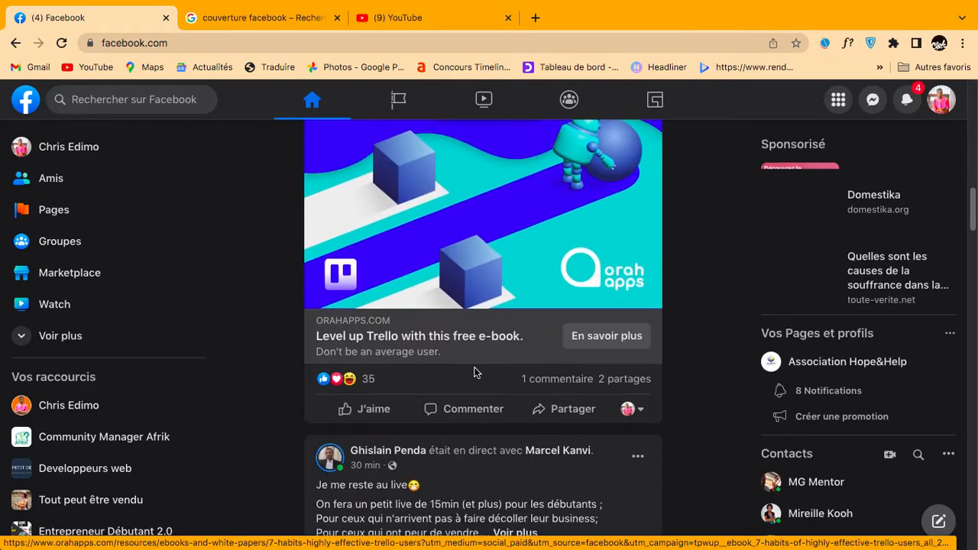
scroll(474, 371, down, 3)
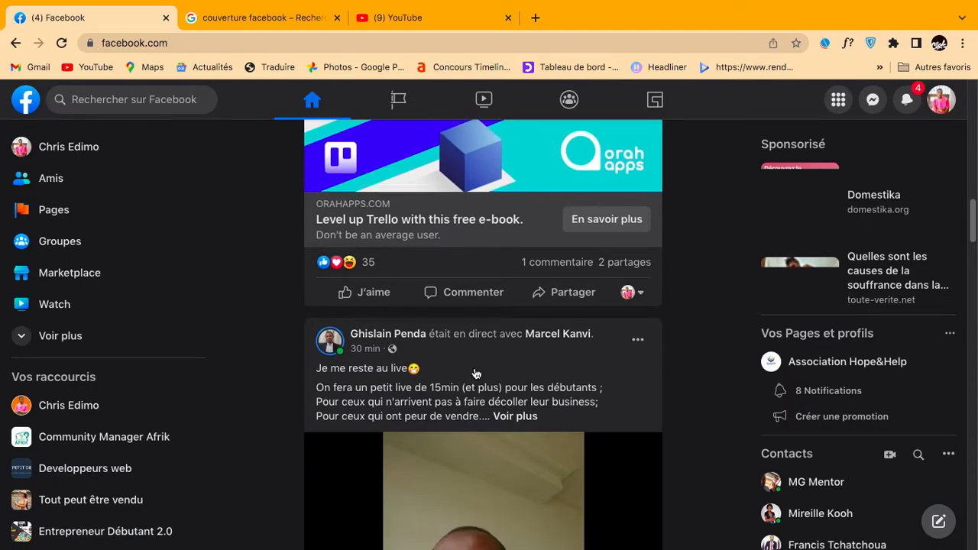
scroll(475, 371, up, 10)
scroll(474, 370, up, 10)
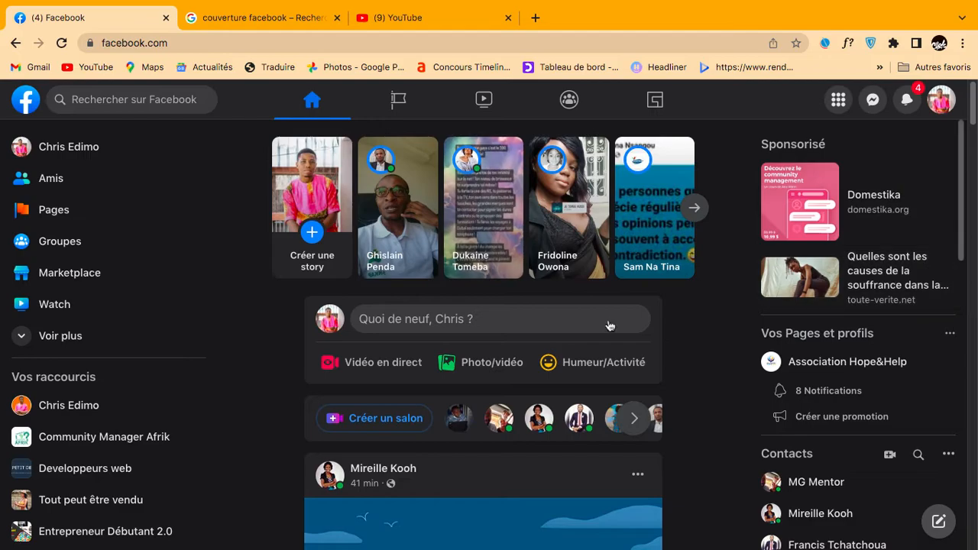
scroll(609, 326, down, 3)
scroll(610, 326, up, 3)
scroll(619, 319, down, 3)
scroll(622, 318, up, 3)
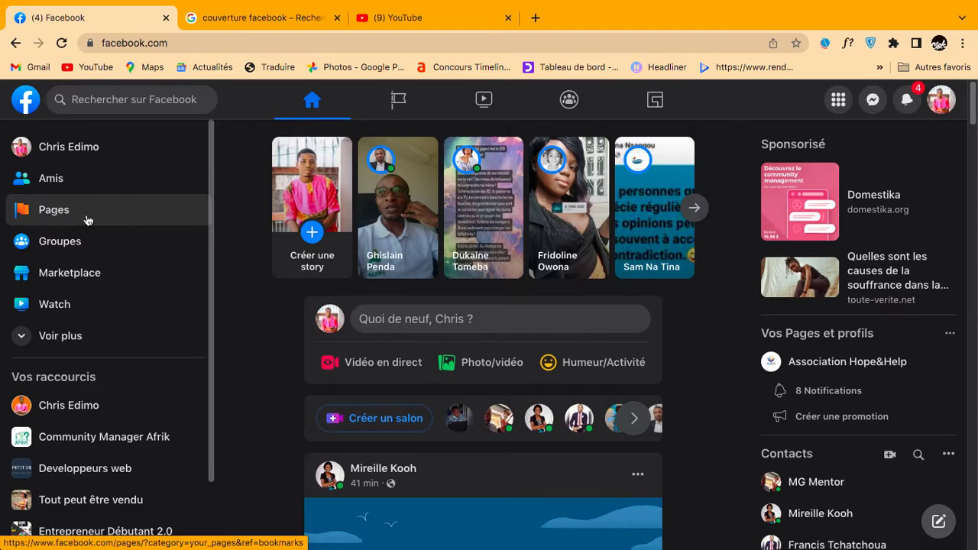
Open the list of managed Pages and profiles and start creating a new Page.
click(43, 214)
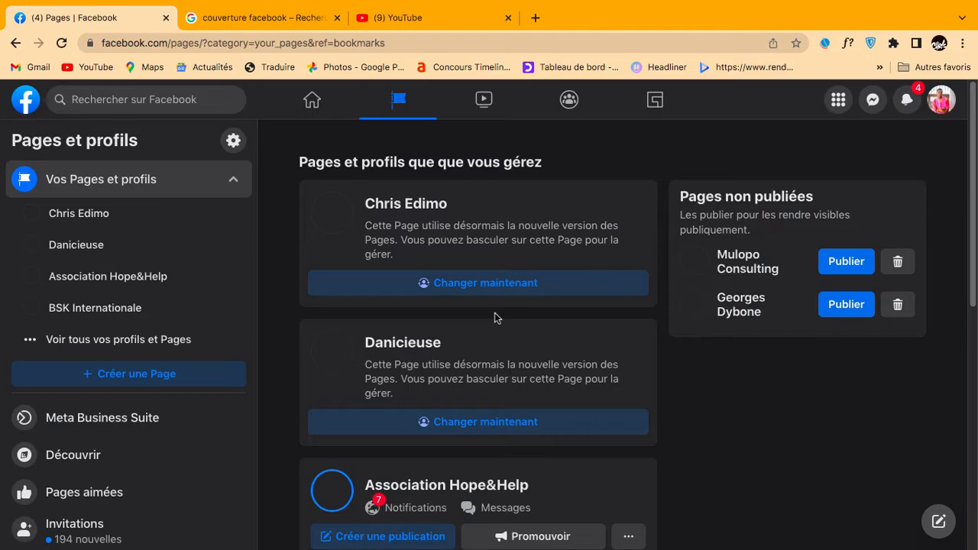
scroll(495, 318, down, 2)
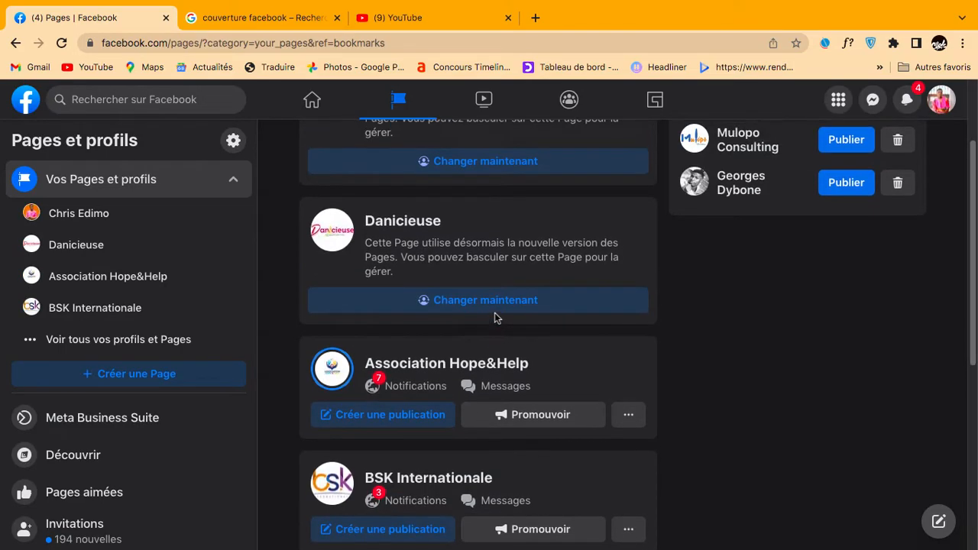
scroll(495, 318, up, 2)
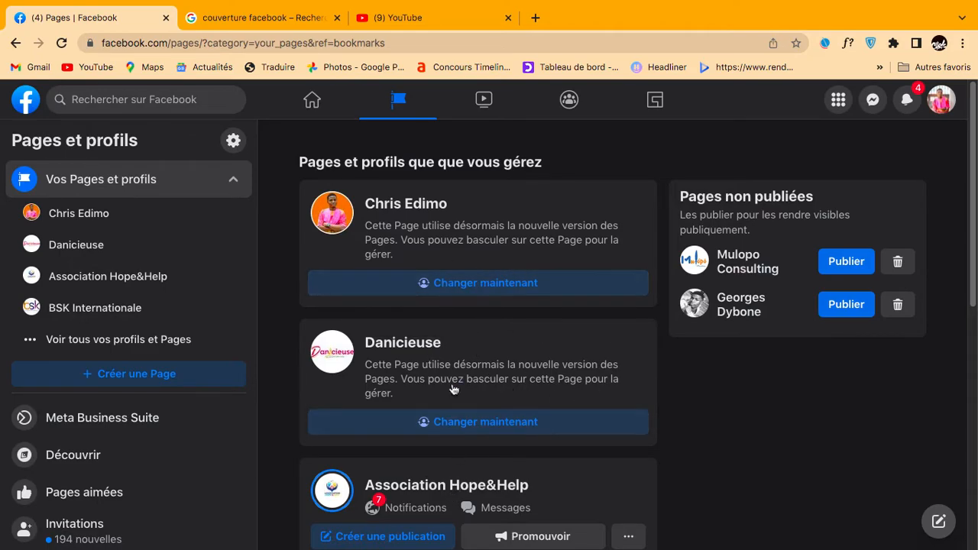
click(131, 376)
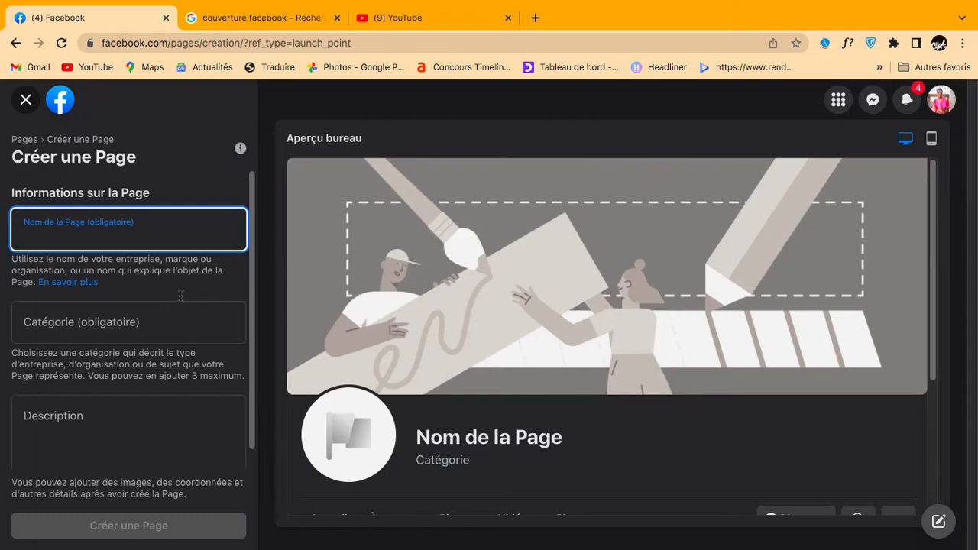
Preview the blank new Page in the mobile layout, and return to the desktop preview.
scroll(180, 286, down, 1)
scroll(168, 245, up, 1)
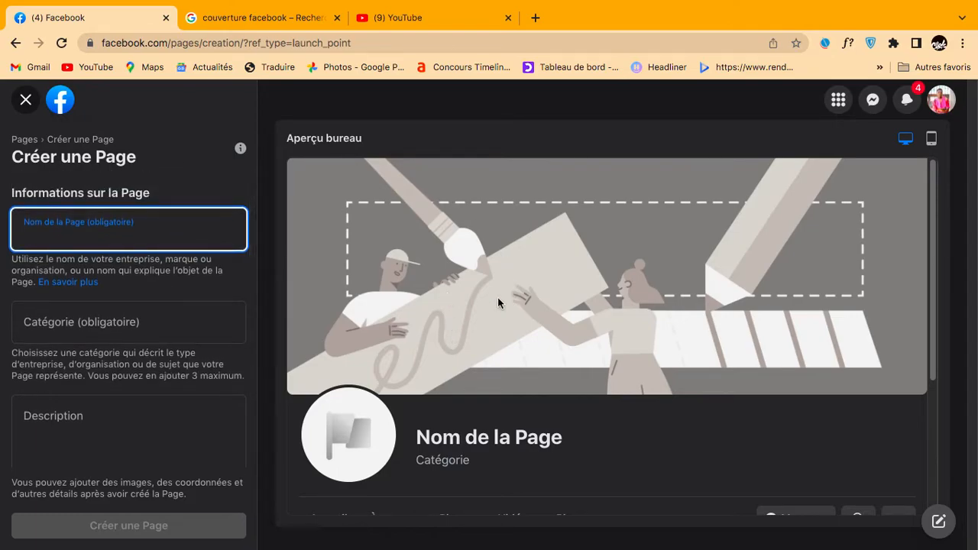
click(934, 140)
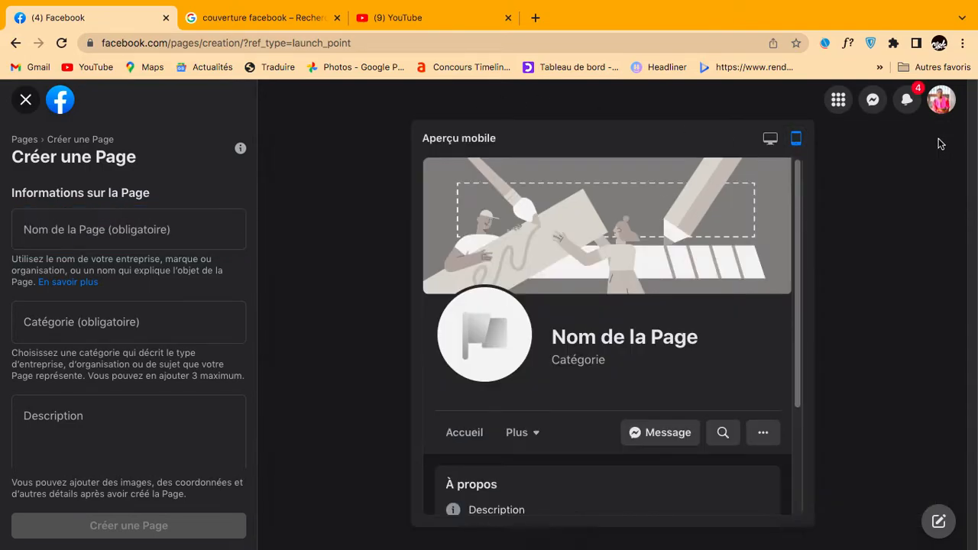
click(769, 136)
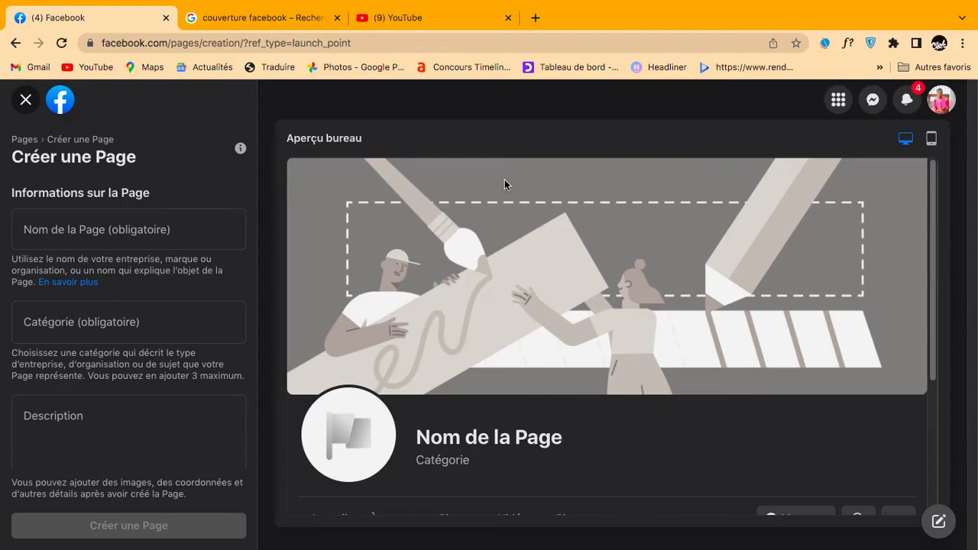
Name the new Page "Page Test formation".
click(161, 233)
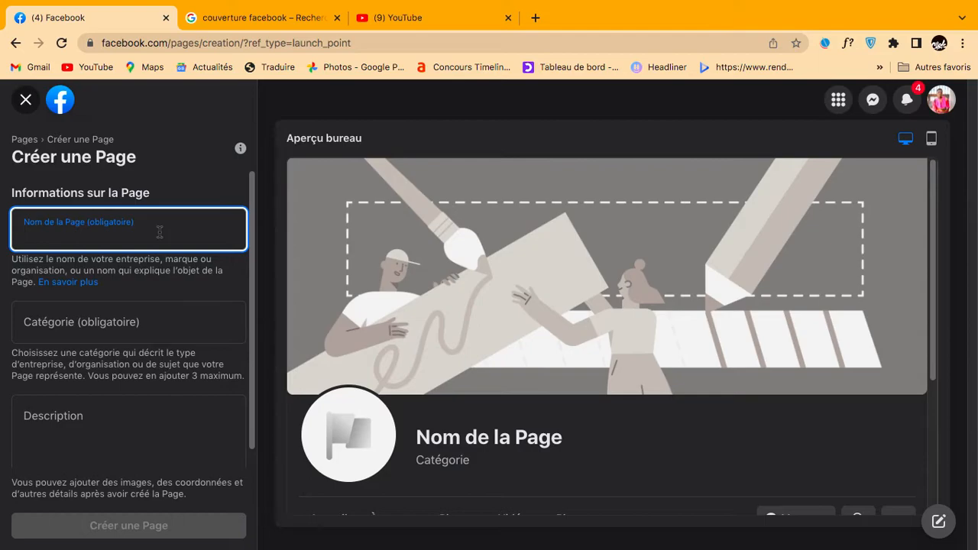
text(Page Test formation)
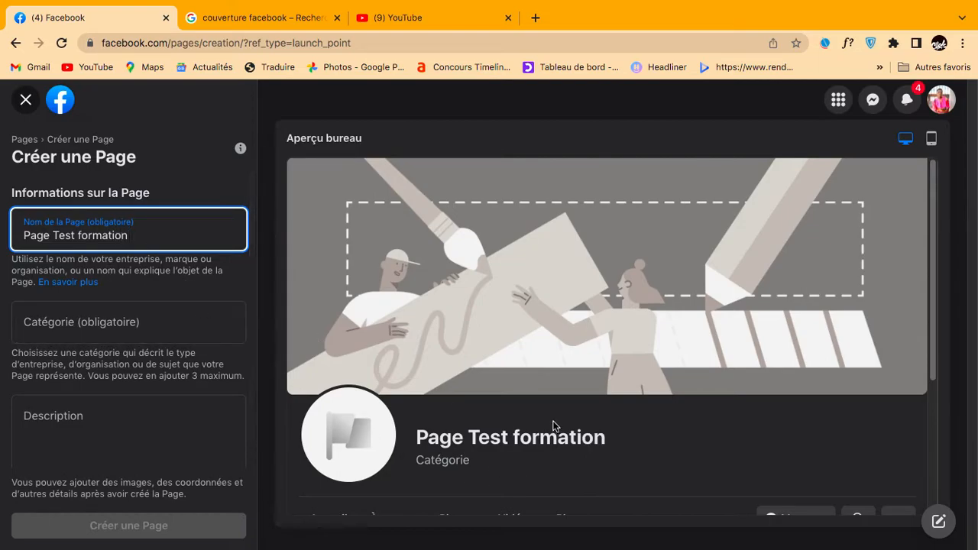
click(531, 443)
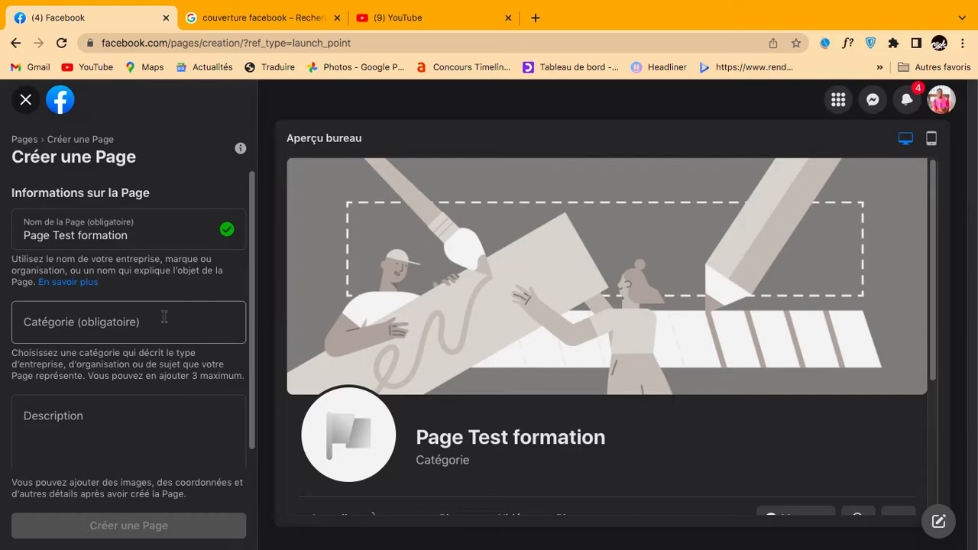
Assign the categories "Mode et création" and "Accessoires de mode" to the Page.
scroll(164, 316, down, 1)
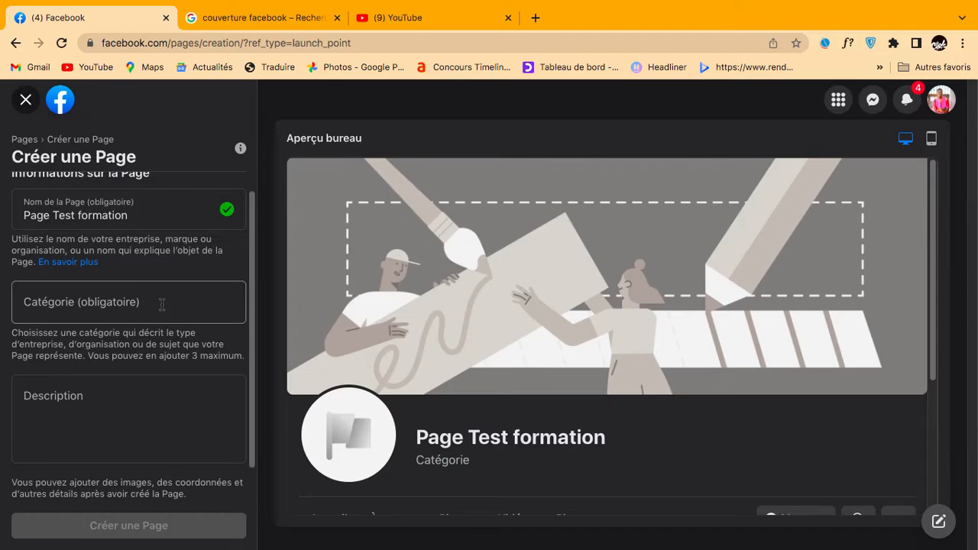
click(162, 304)
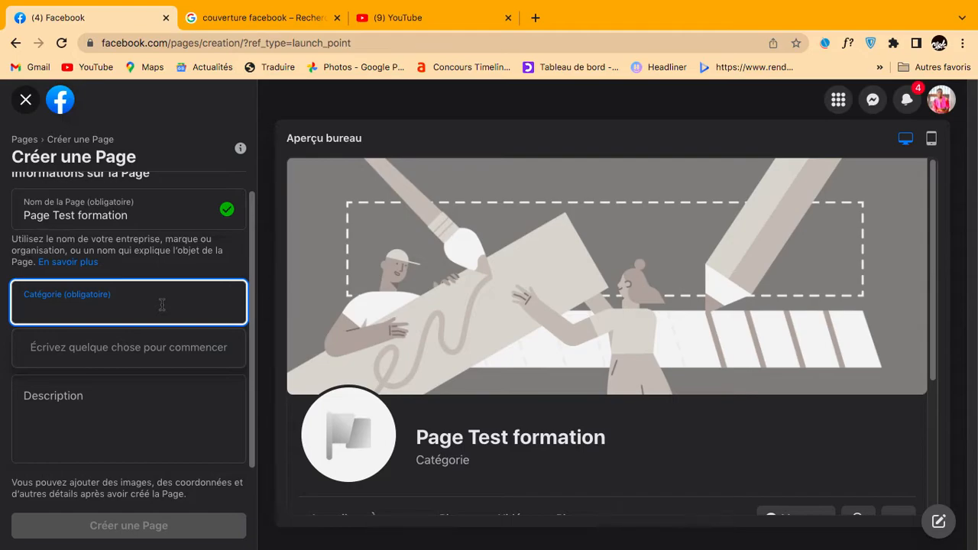
text(mode)
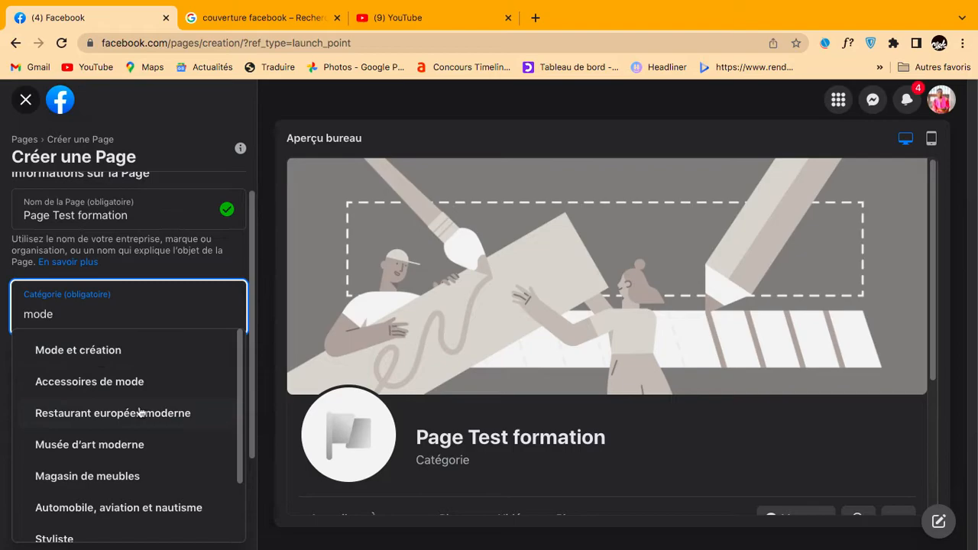
click(109, 356)
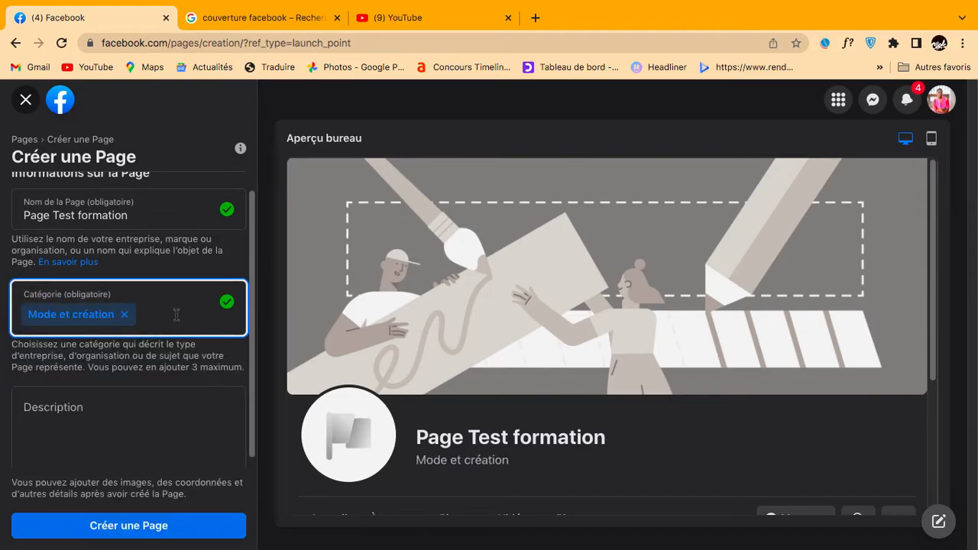
text(mode)
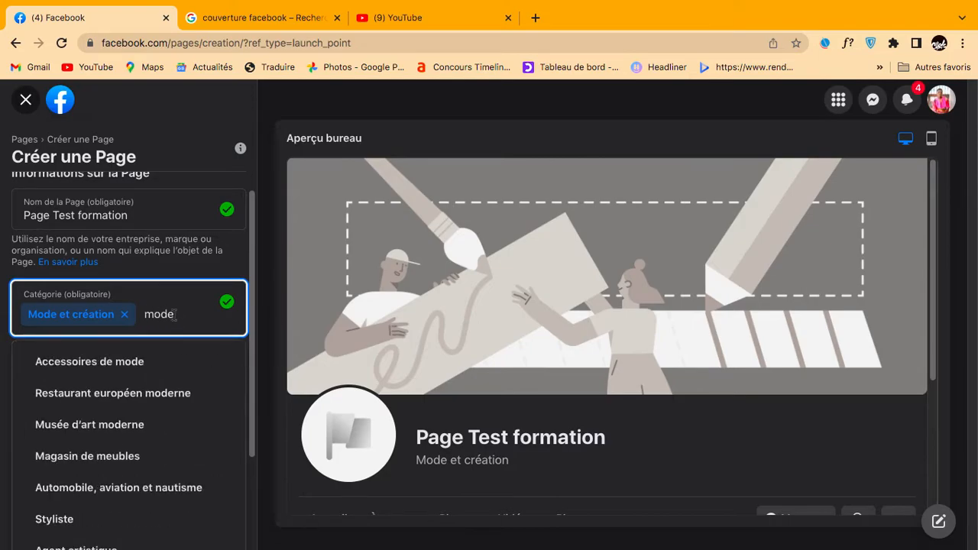
click(163, 370)
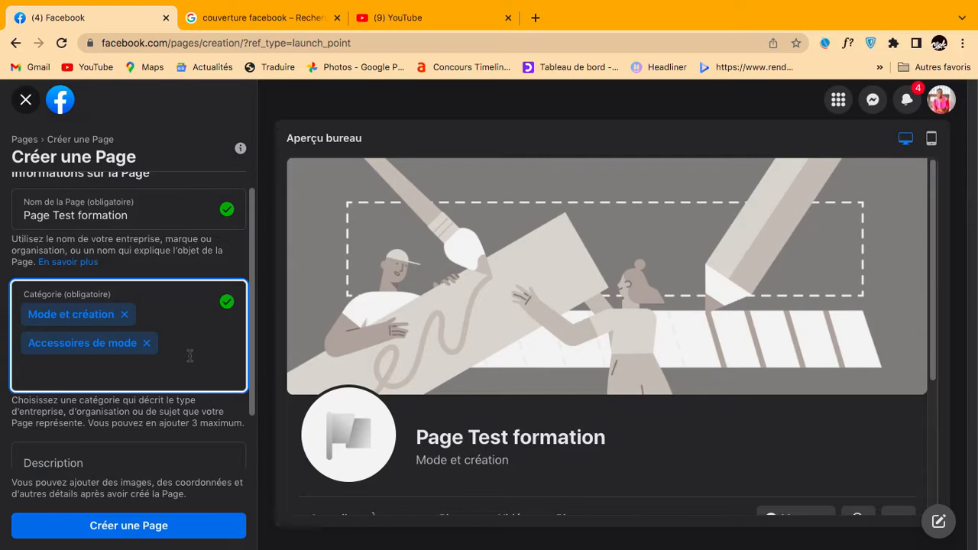
Begin the Page description with "Nous sommes une entreprise spécialisée dans la création de vetements pour femmes et enfants. Notre".
scroll(190, 355, down, 2)
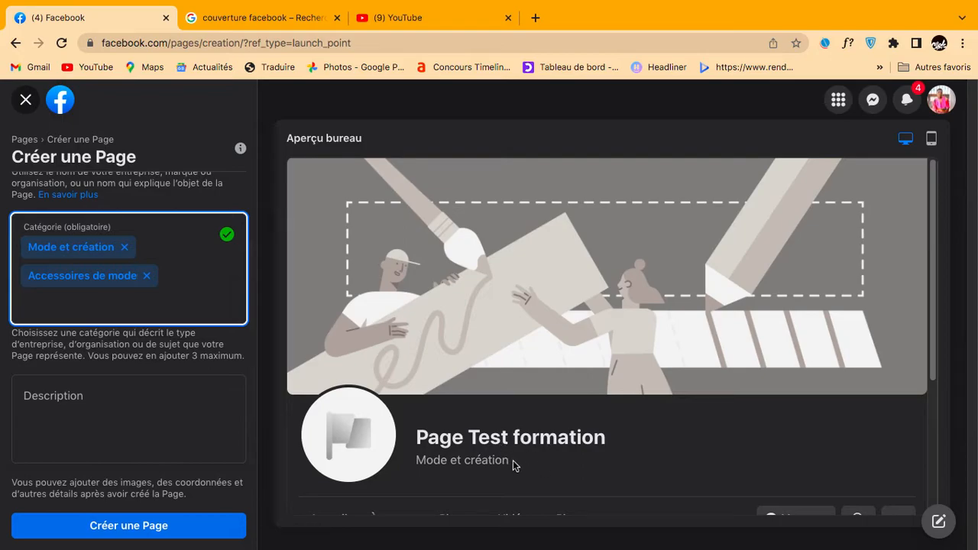
scroll(535, 451, down, 3)
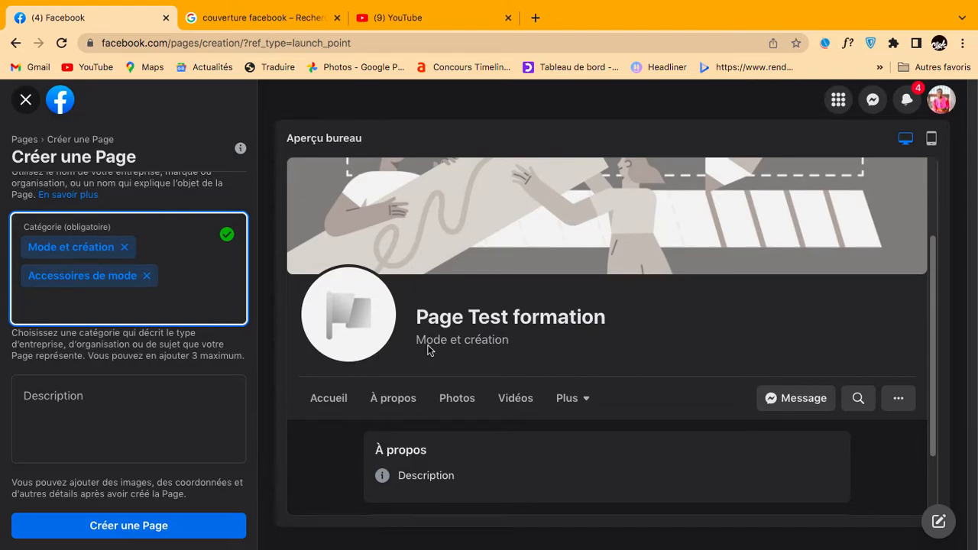
click(97, 398)
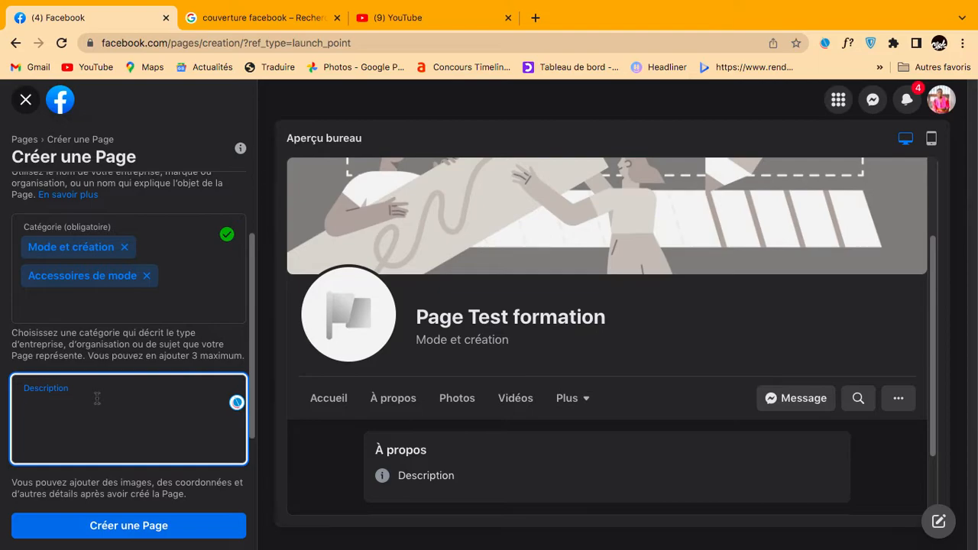
text(Nous sommes un)
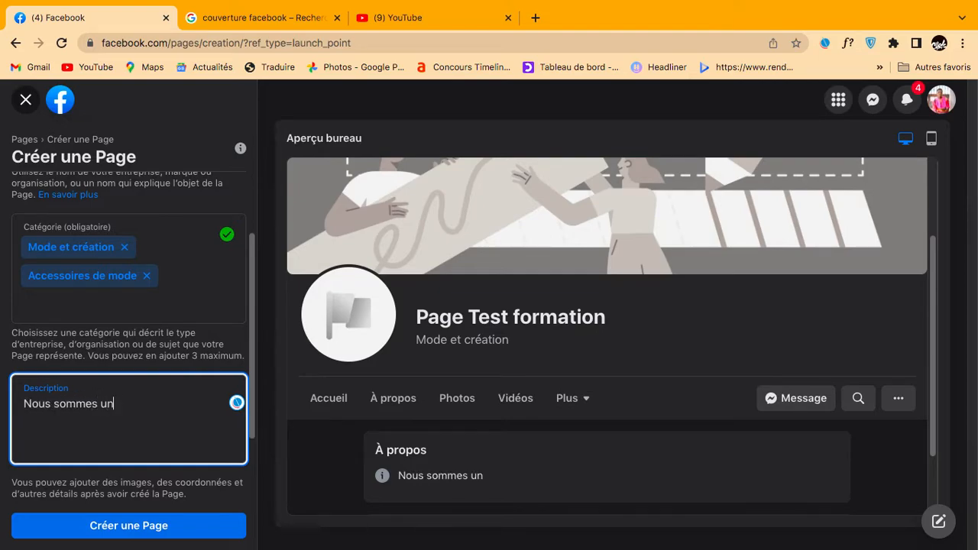
text(e entreprise )
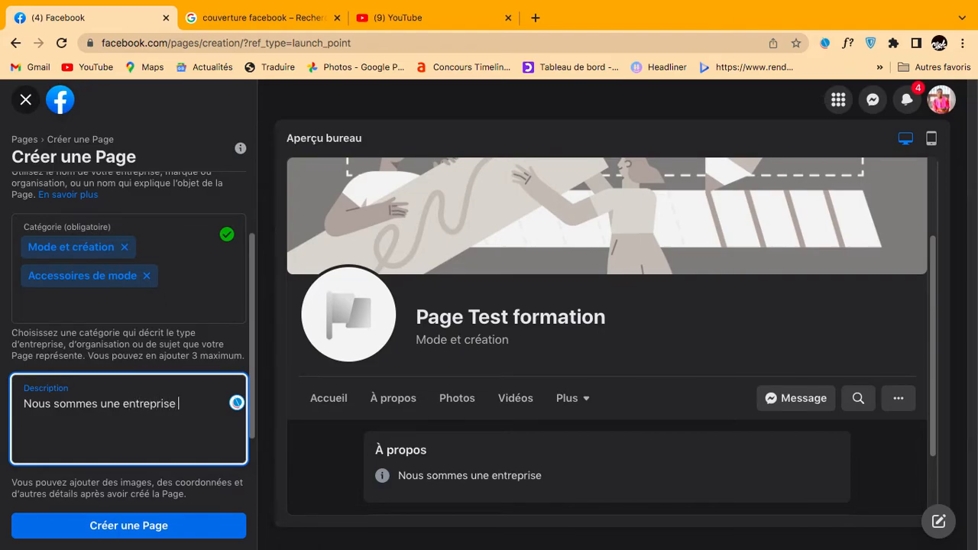
text(specialisée dans la création de e)
key(BackSpace)
text(vetements pour femmes et )
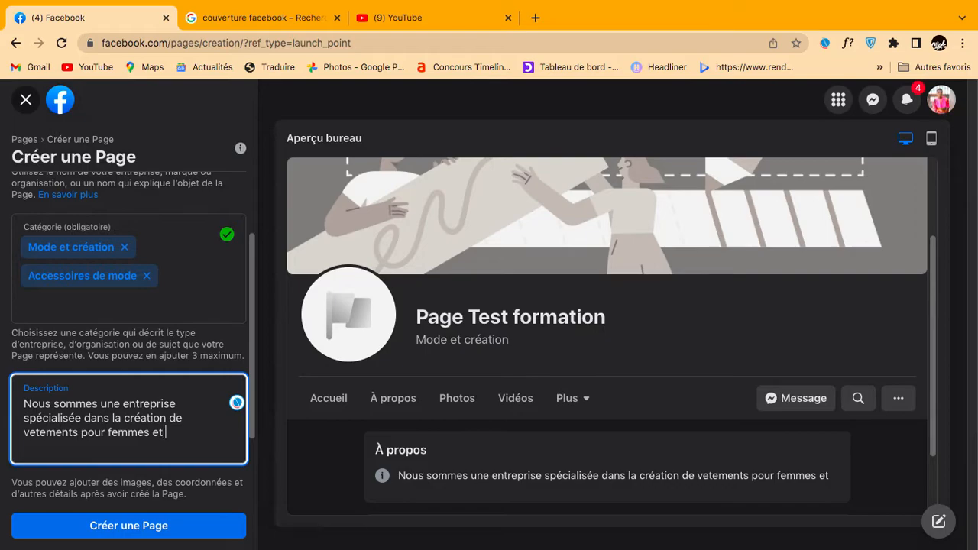
text(enfants. Notre )
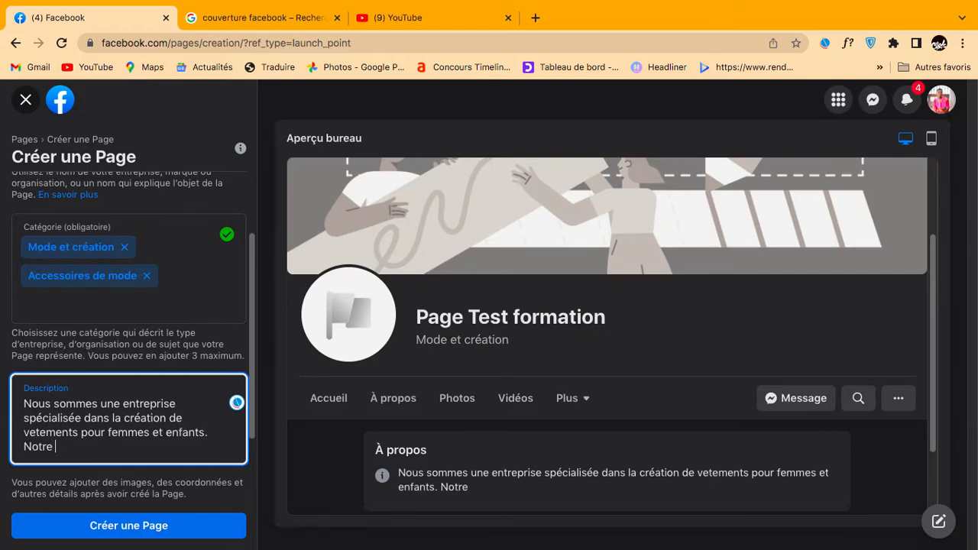
Complete the Page description with "mission est de resoudre le problème de la précarité vestimentaire en Afrique.".
text(mission est)
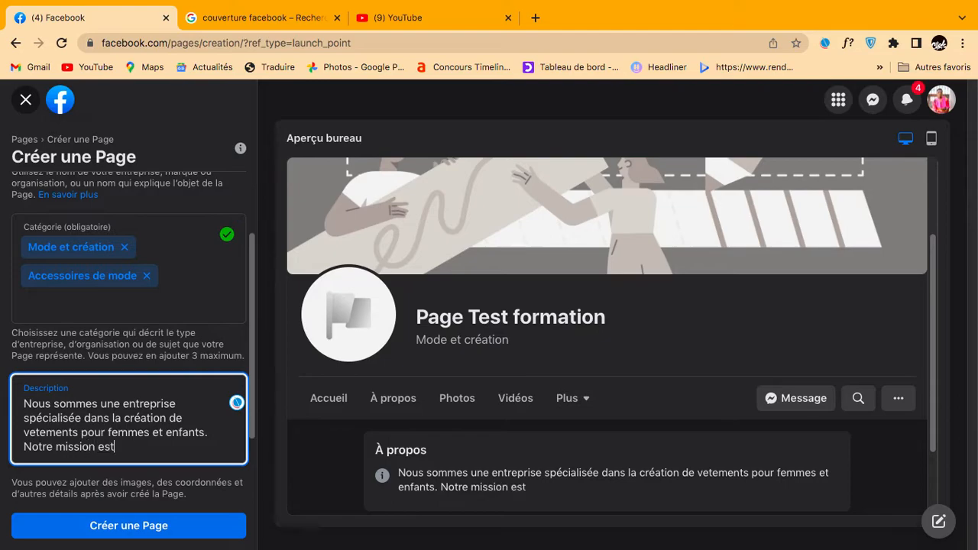
text( de resoudre le proble)
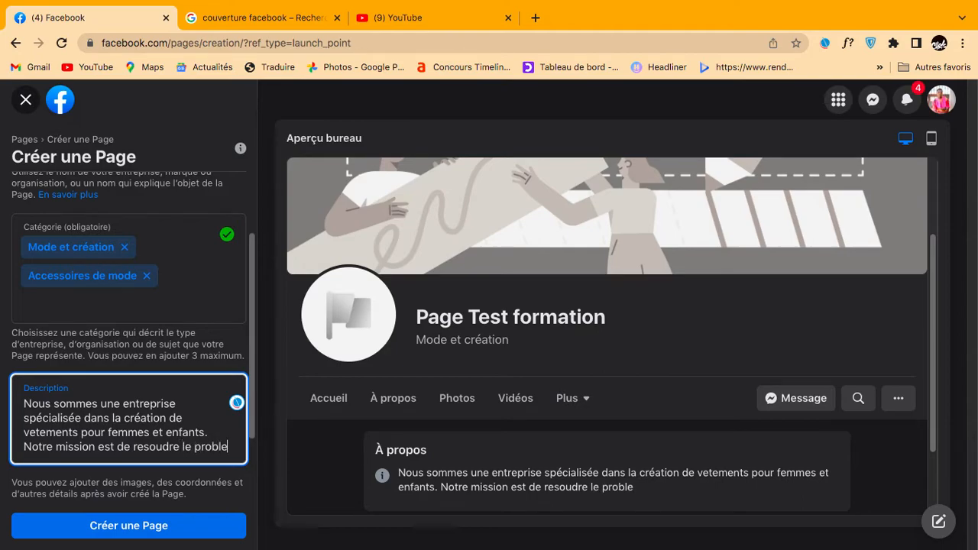
key(BackSpace)
text(ème de la )
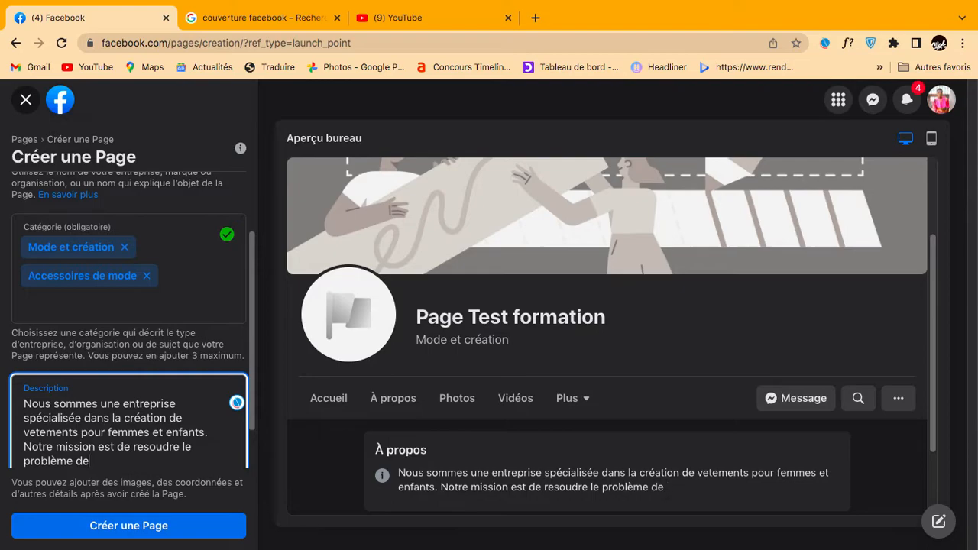
text(la précarite)
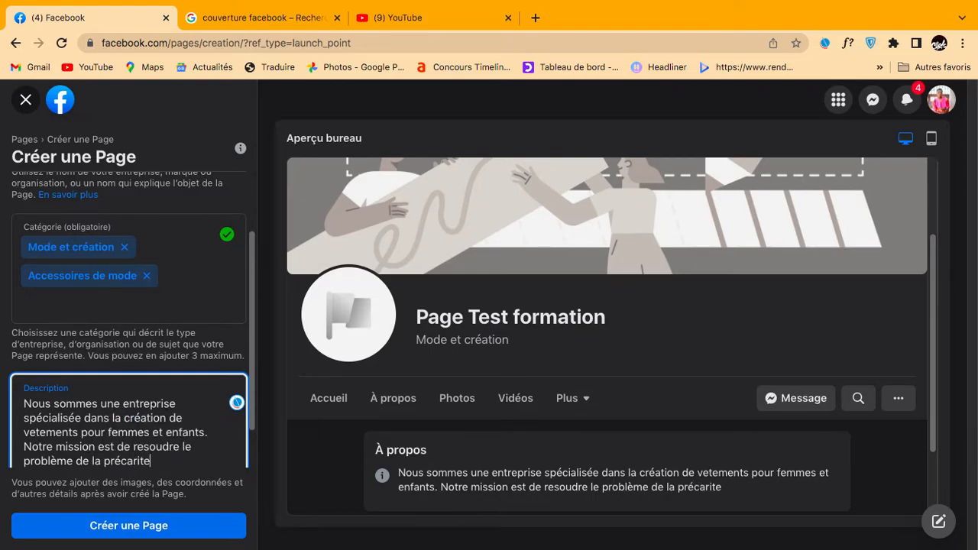
key(BackSpace)
text(é vestimen)
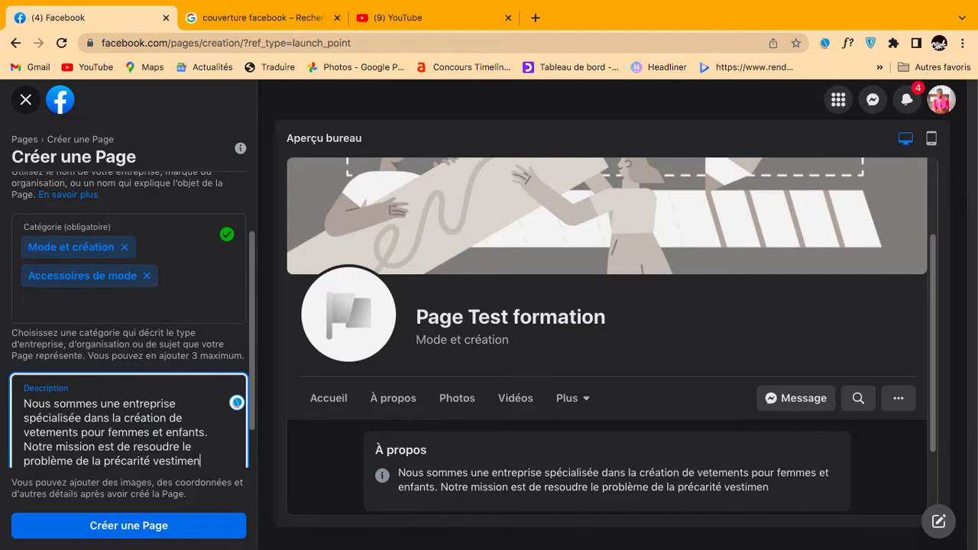
text(taire)
text( en A)
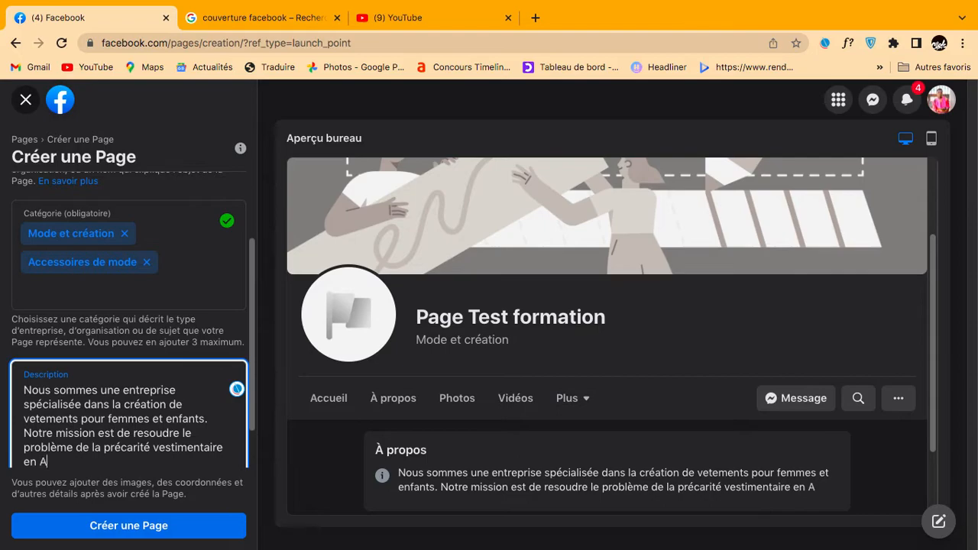
text(Ffrique.)
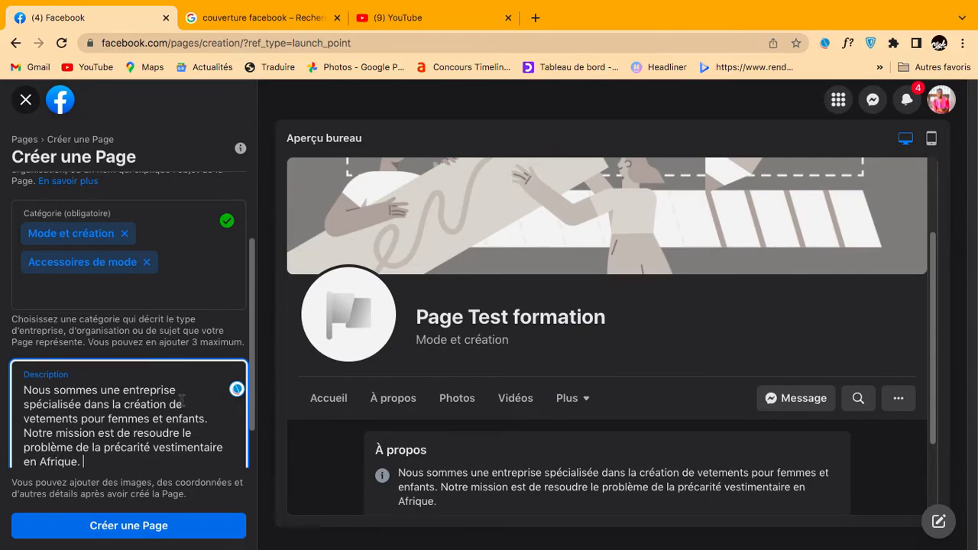
Review the full description in the form and in the preview's "À propos" section, highlighting the business and mission passages.
scroll(146, 386, down, 2)
scroll(433, 441, down, 3)
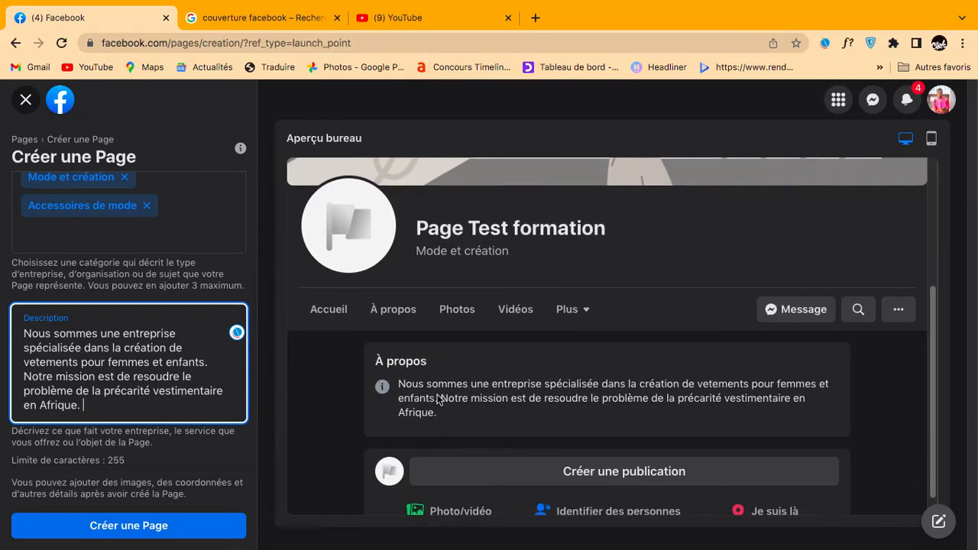
scroll(440, 398, down, 1)
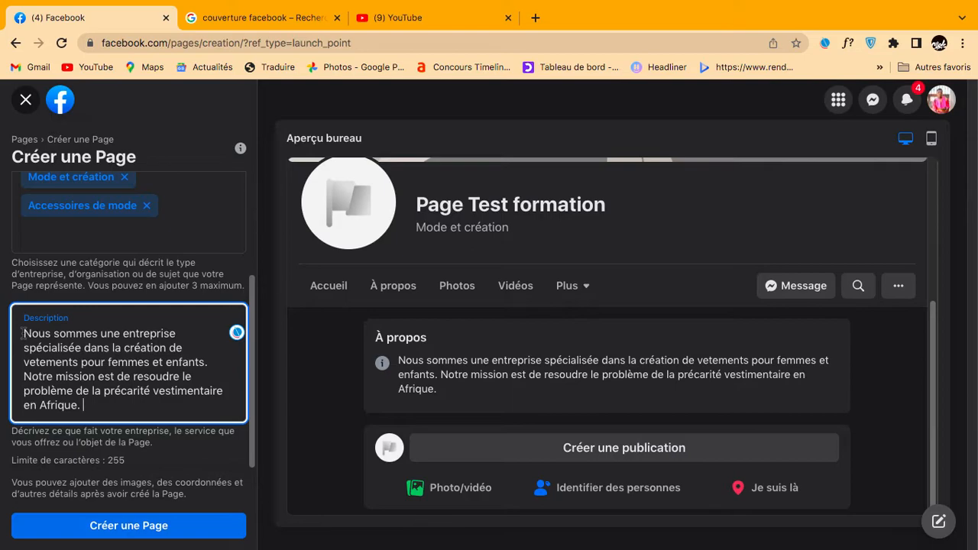
drag(22, 333, 211, 362)
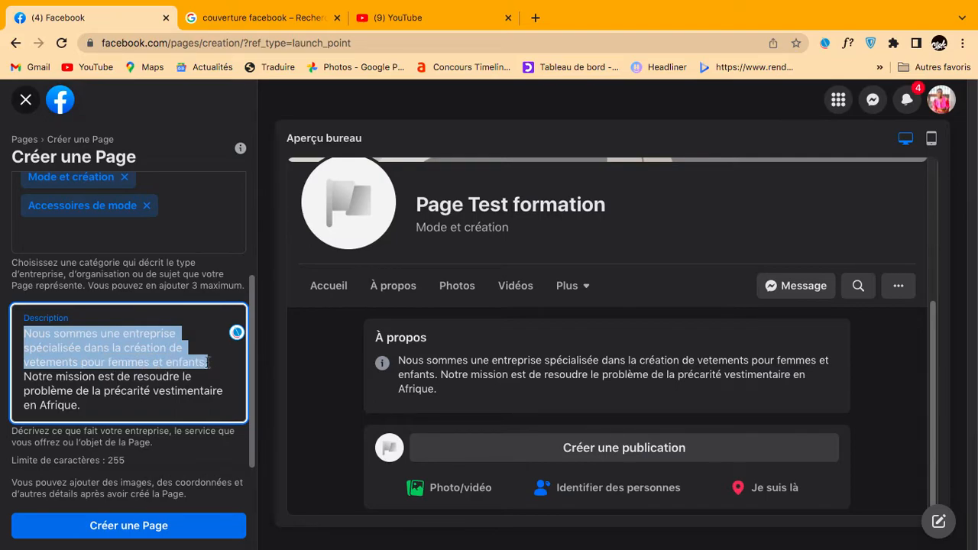
click(216, 358)
click(83, 410)
drag(83, 410, 25, 392)
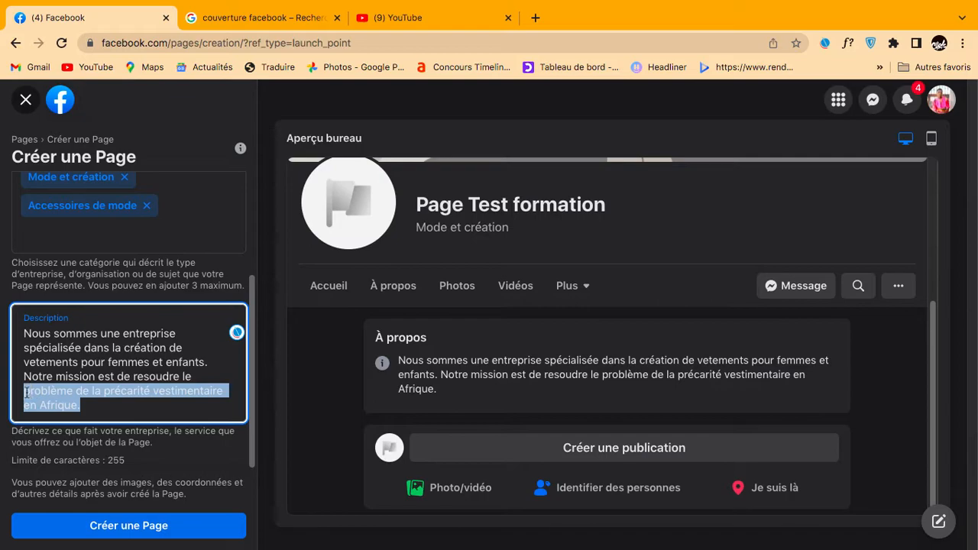
click(25, 391)
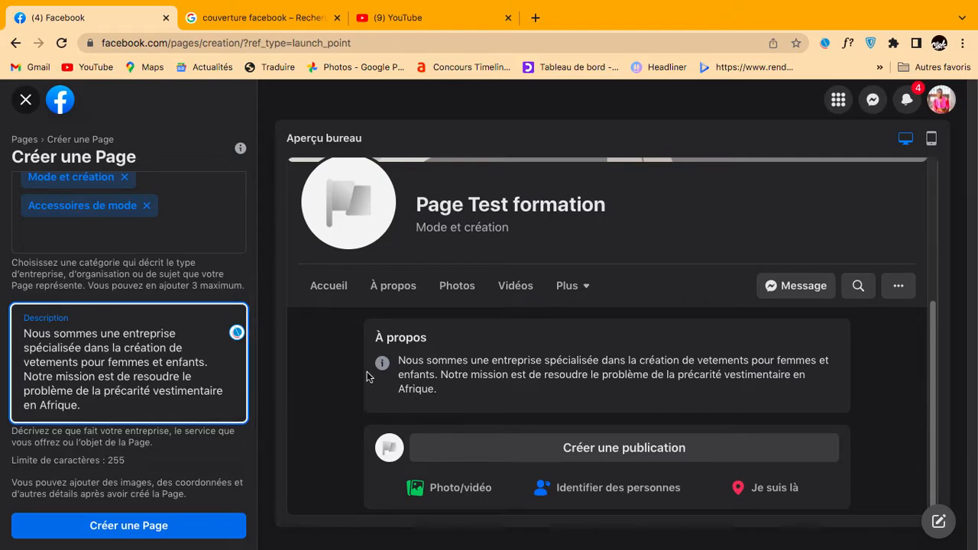
Examine the desktop preview of the Page from the cover image through the "À propos" text to the post area.
scroll(531, 334, up, 3)
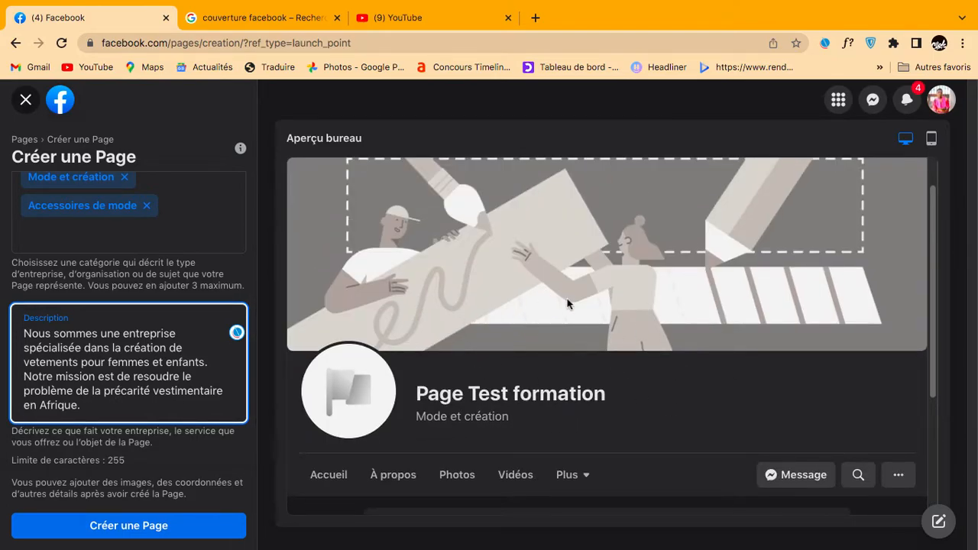
scroll(490, 324, down, 5)
scroll(512, 263, up, 1)
scroll(503, 275, up, 3)
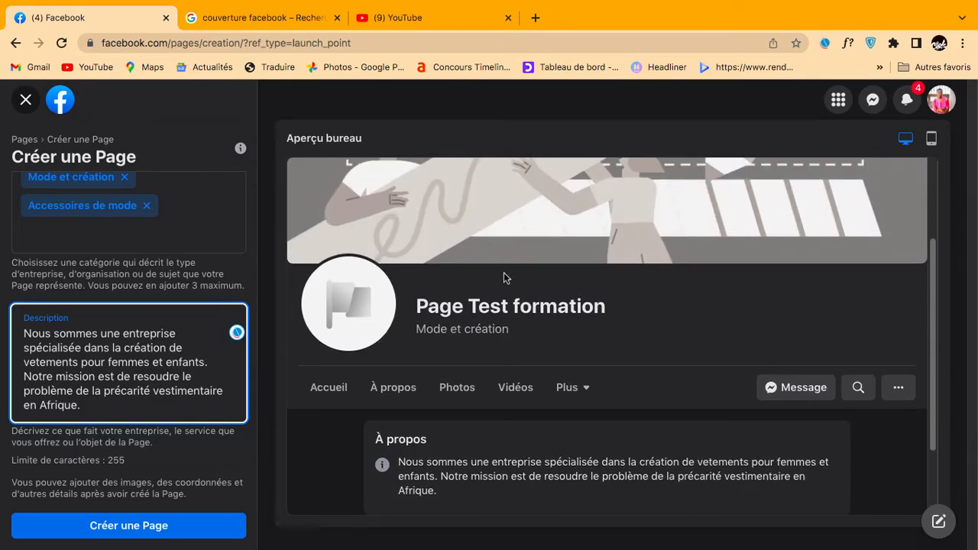
scroll(543, 336, down, 3)
scroll(581, 344, down, 2)
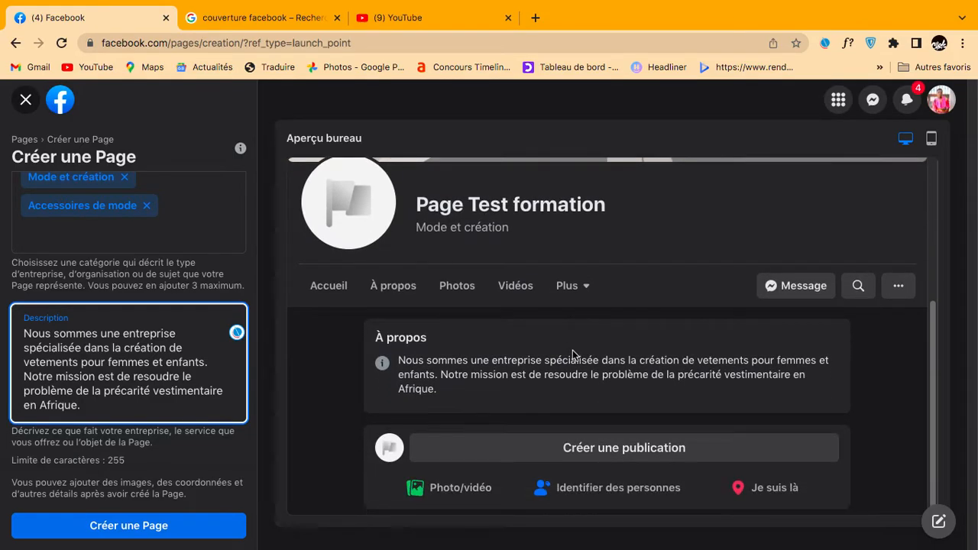
scroll(166, 345, up, 1)
scroll(165, 344, up, 3)
scroll(166, 345, down, 3)
scroll(165, 346, up, 3)
scroll(163, 348, down, 2)
scroll(163, 348, down, 2)
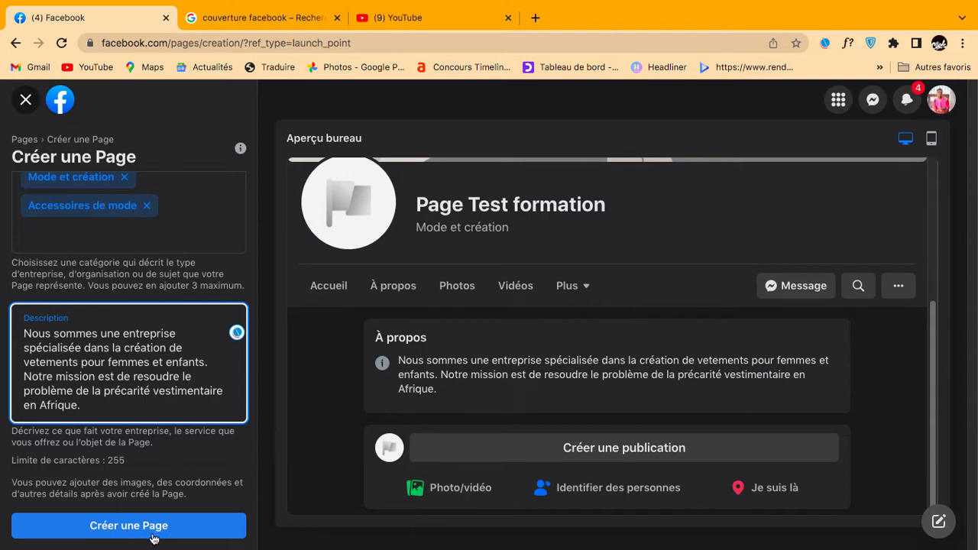
Preview the filled-in Page in the mobile layout from cover to post area, and review it again in the desktop layout.
click(932, 140)
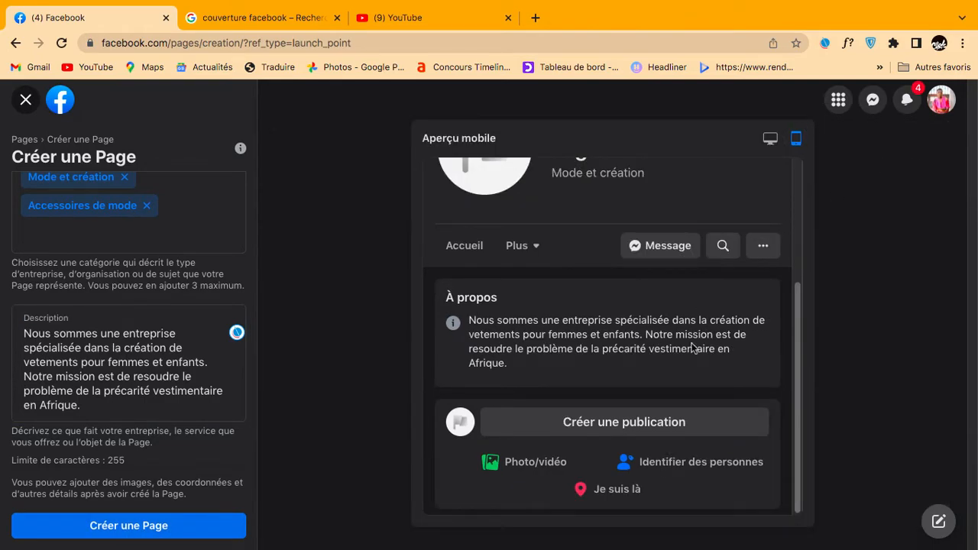
scroll(675, 337, up, 5)
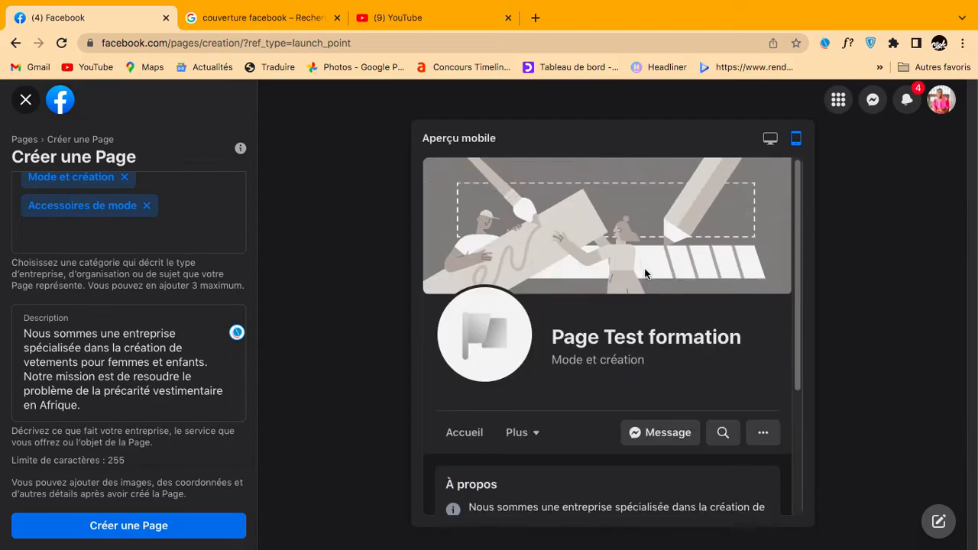
scroll(639, 278, down, 5)
scroll(530, 277, up, 6)
scroll(623, 359, down, 3)
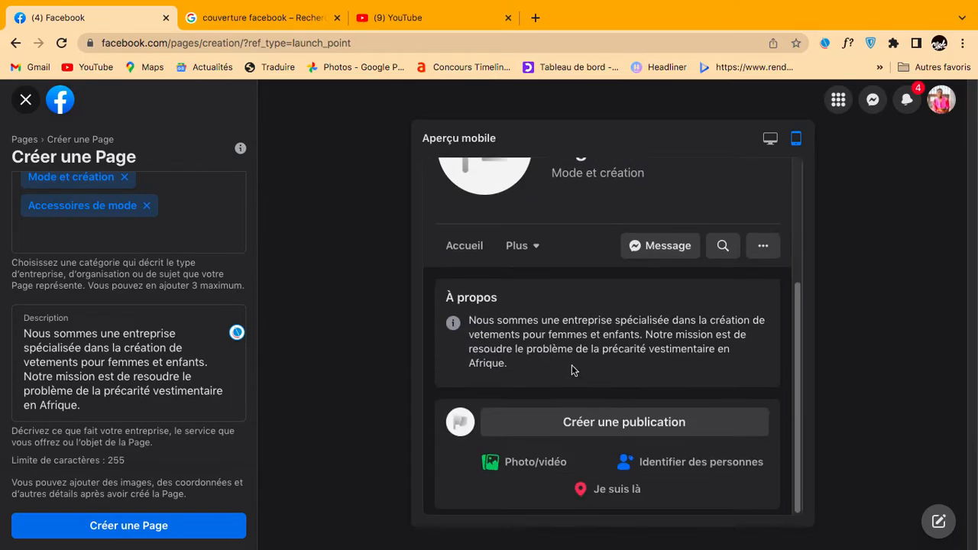
click(770, 140)
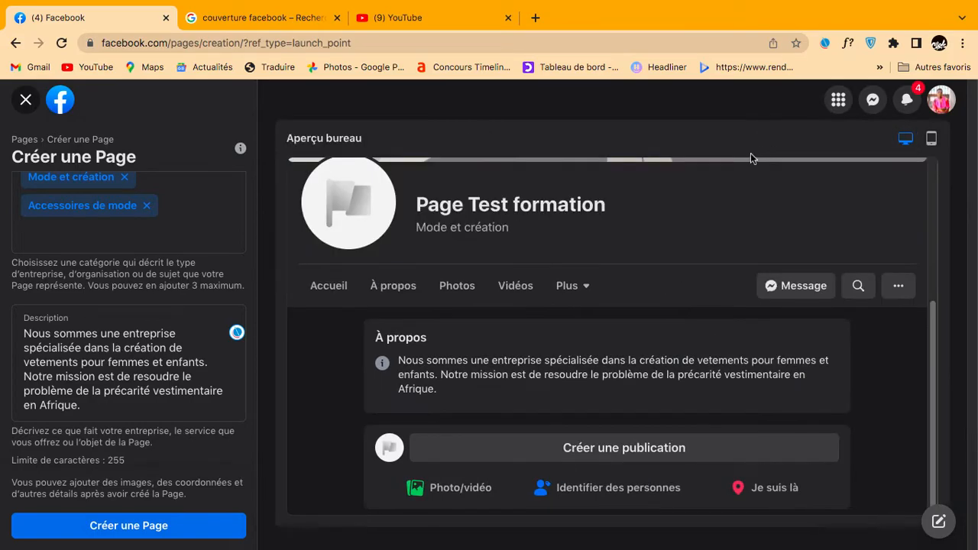
scroll(504, 313, up, 3)
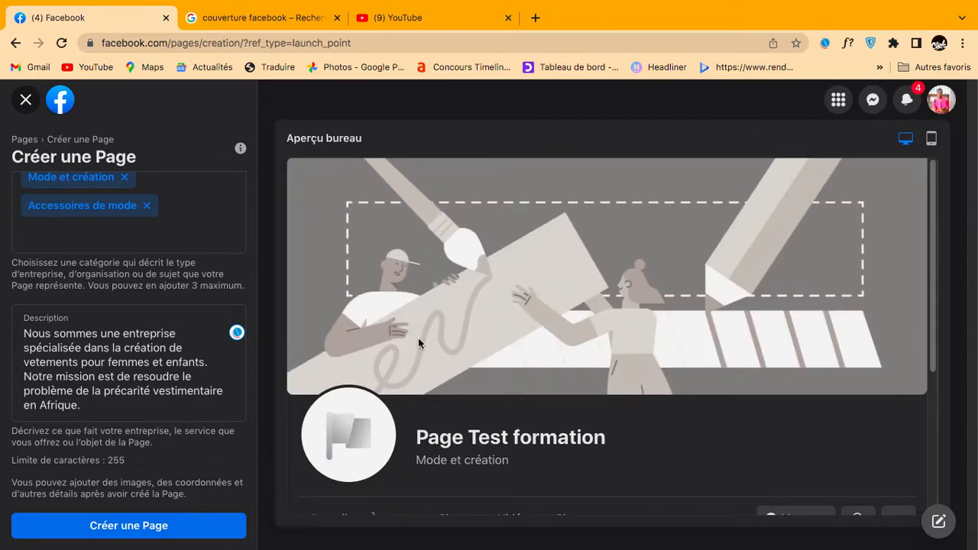
scroll(511, 359, down, 3)
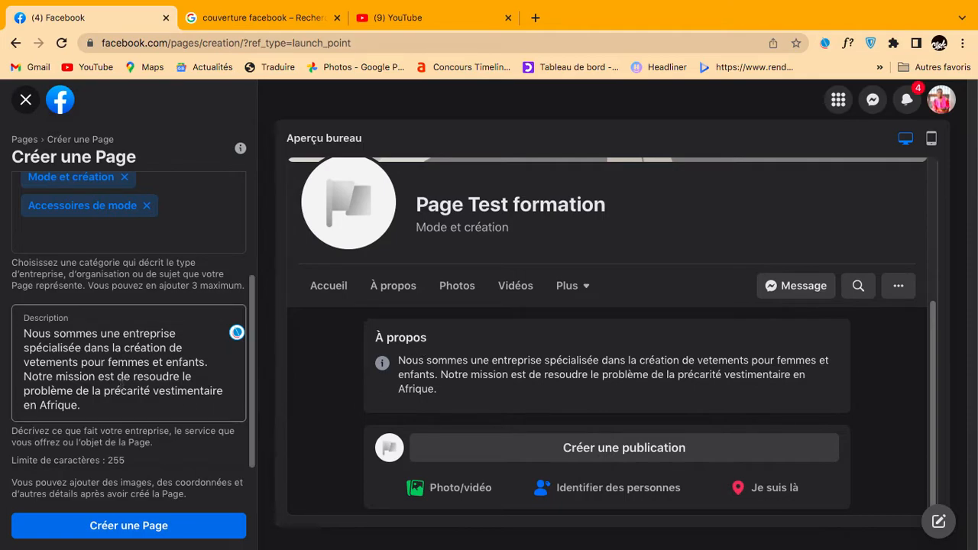
Create the Page with the entered details and dismiss the creation notice.
click(162, 528)
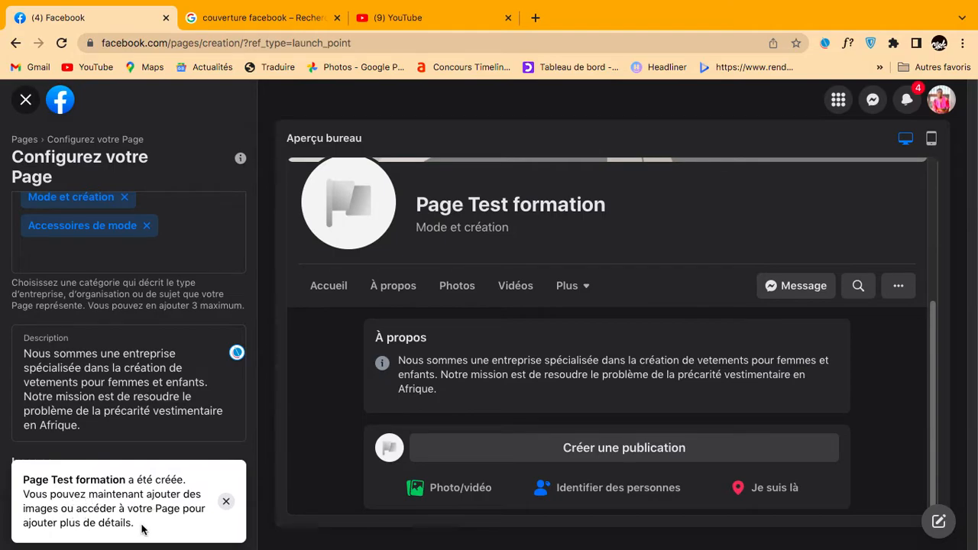
drag(133, 524, 23, 480)
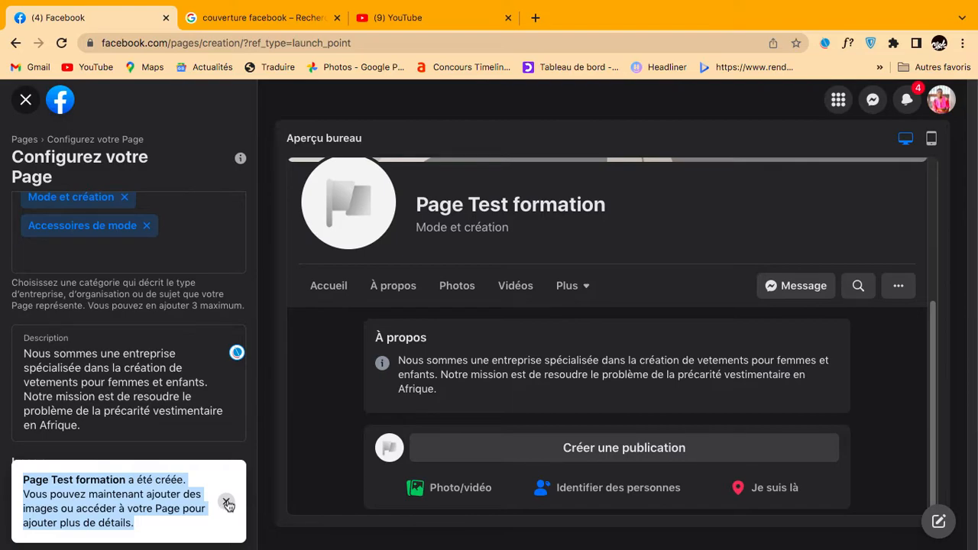
click(227, 503)
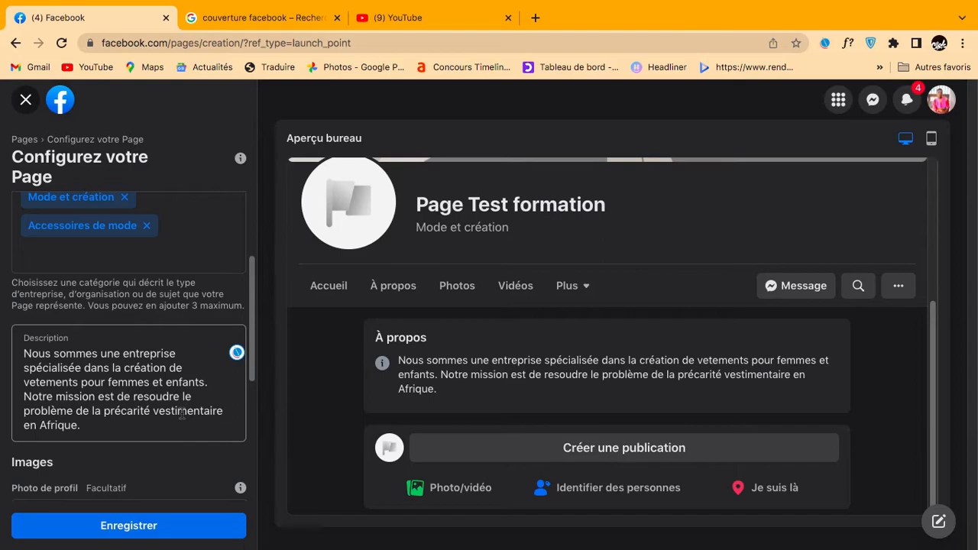
Examine the optional profile photo and cover photo sections of the Page setup and their matching areas in the desktop preview.
scroll(182, 415, down, 4)
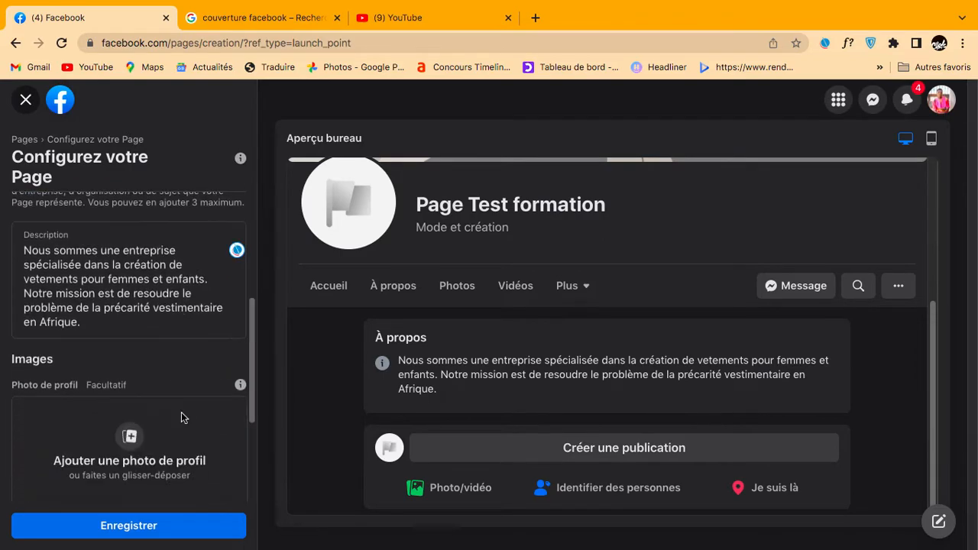
scroll(182, 415, up, 2)
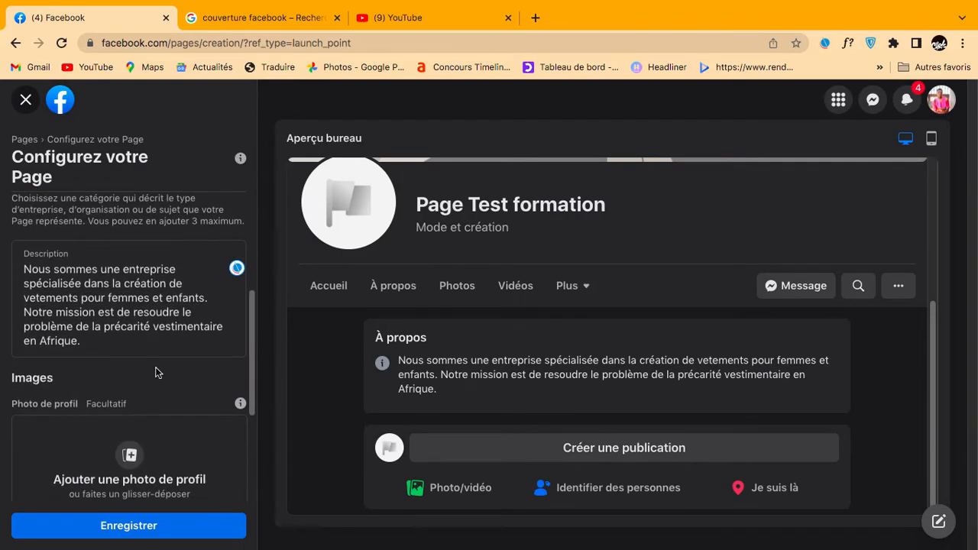
scroll(149, 359, down, 5)
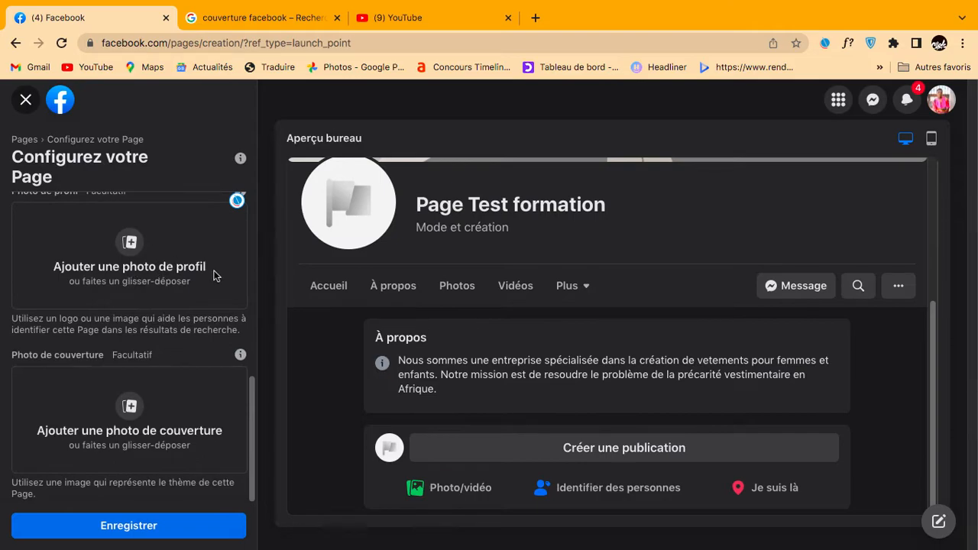
scroll(107, 294, up, 4)
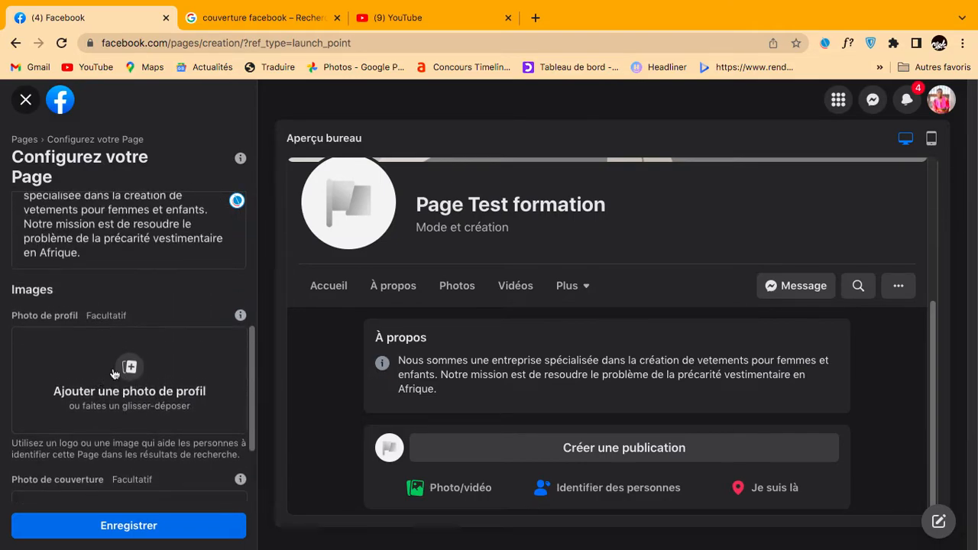
scroll(178, 389, down, 1)
scroll(178, 389, down, 3)
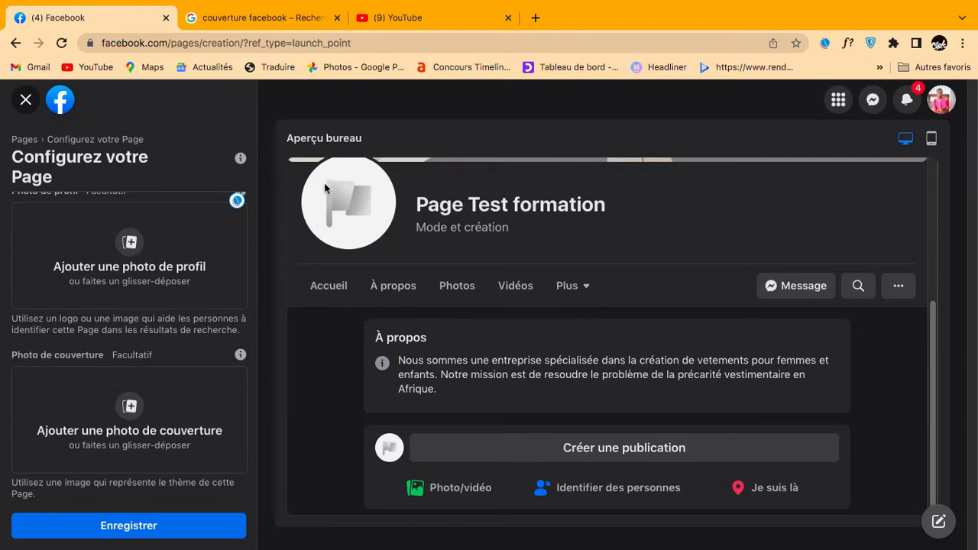
scroll(367, 231, up, 3)
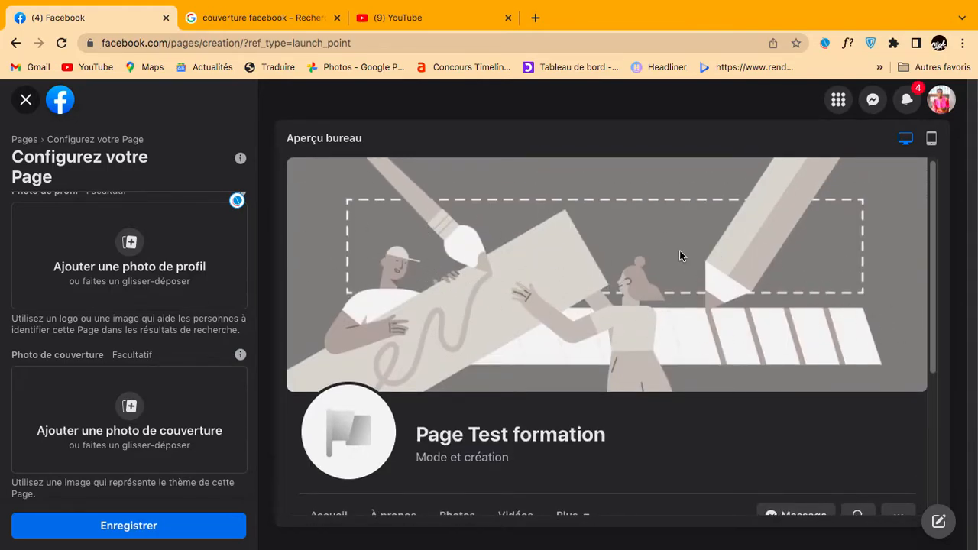
scroll(679, 256, down, 1)
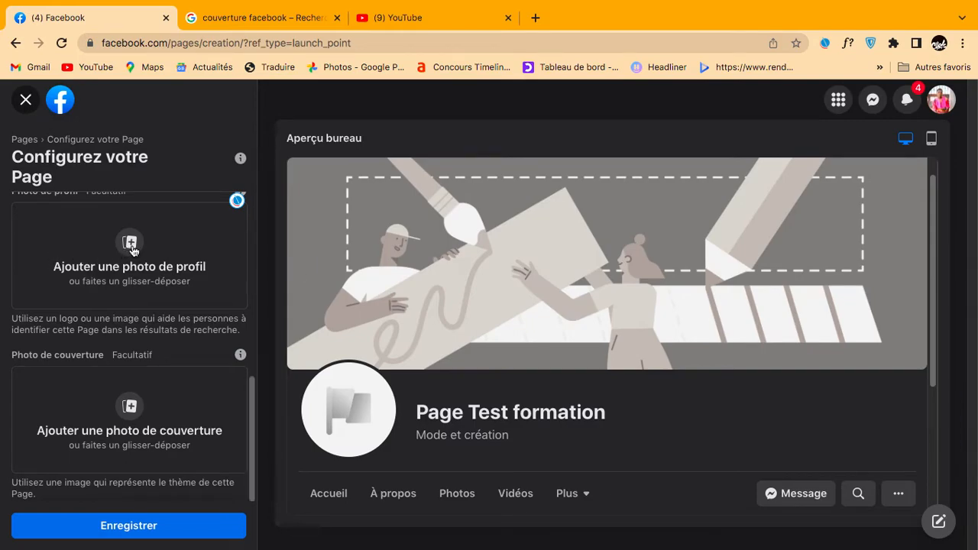
Open and cancel the profile photo file selection, and save the Page setup without a profile or cover photo.
click(130, 245)
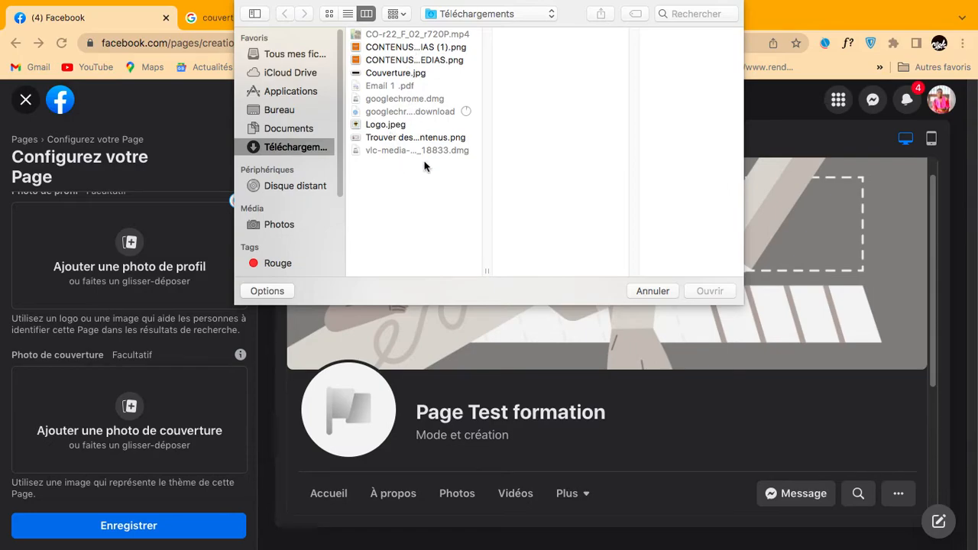
click(654, 291)
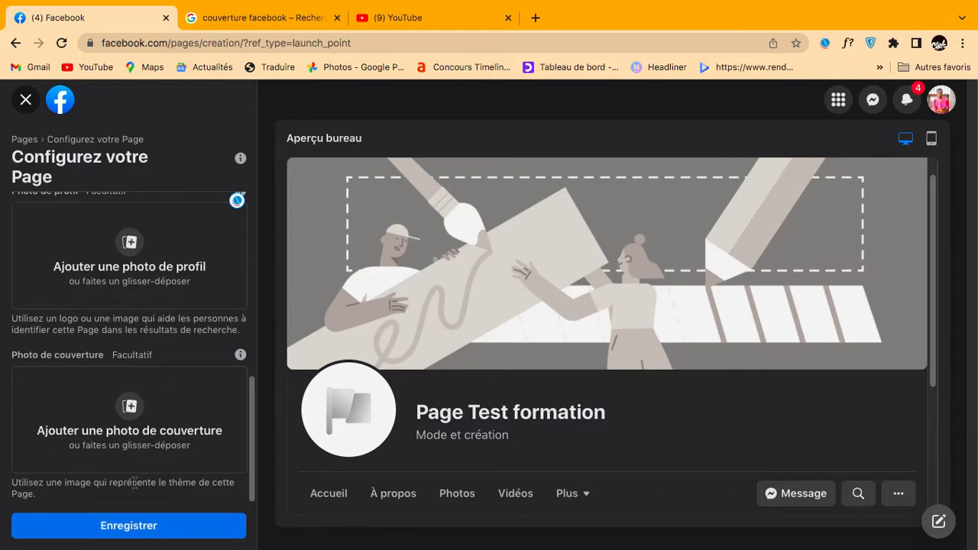
click(160, 532)
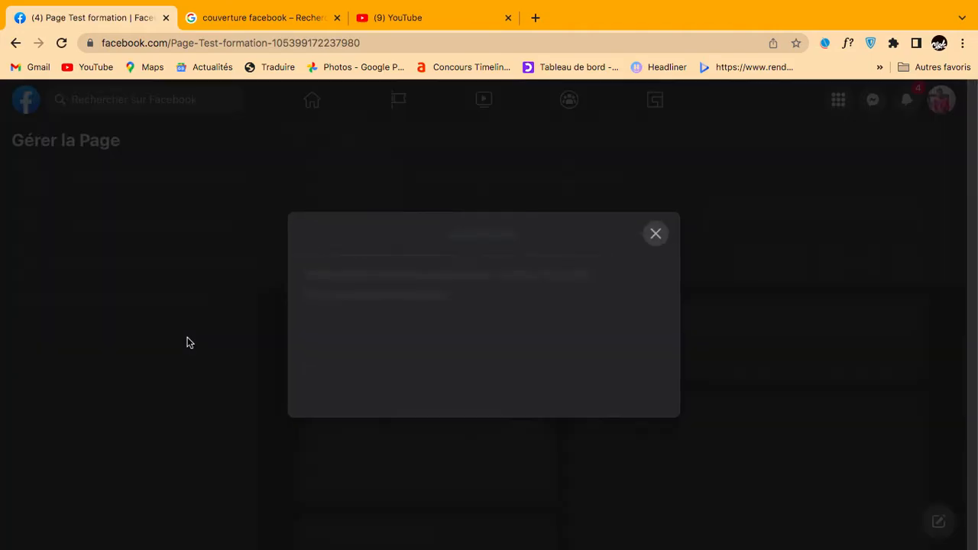
Close the opening dialog and examine the new Page from its cover area down to the setup checklist and post area.
click(656, 235)
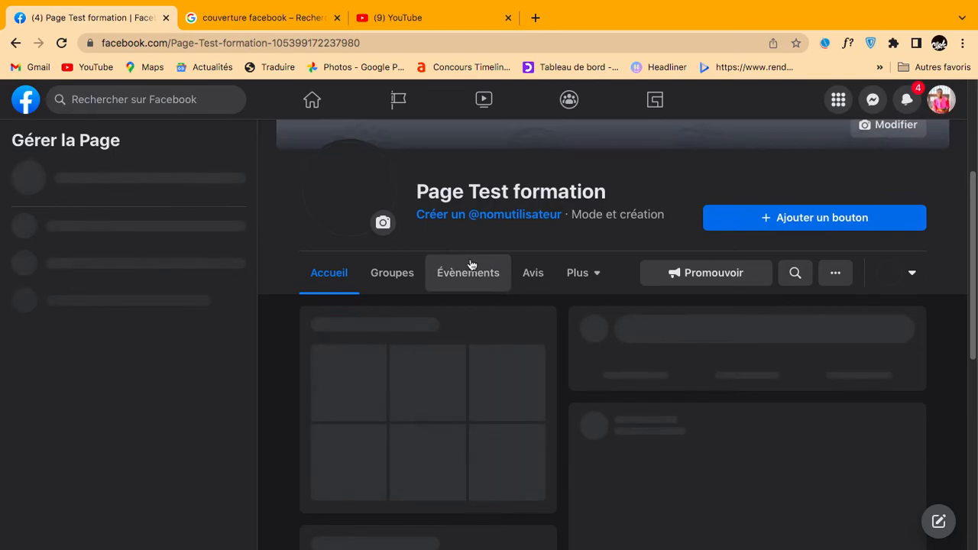
scroll(471, 264, up, 5)
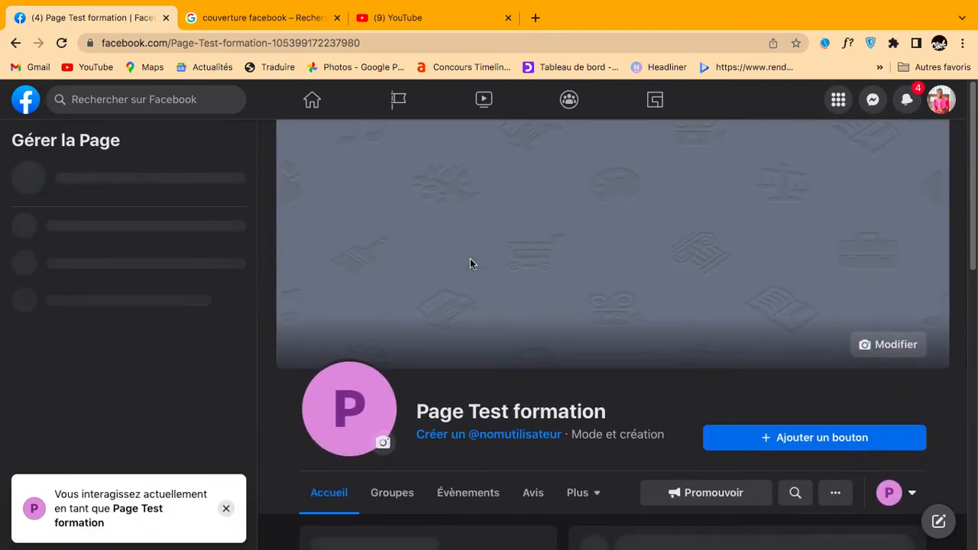
scroll(464, 267, down, 1)
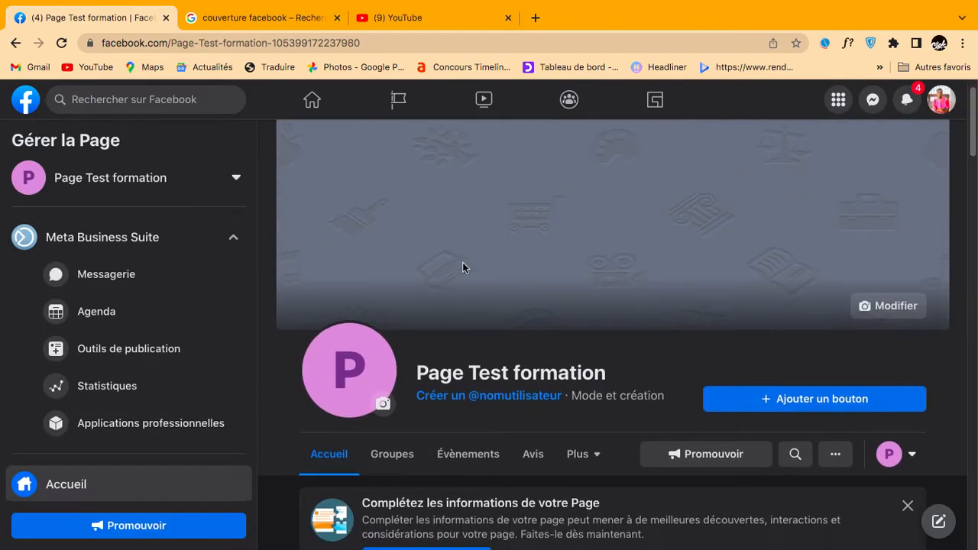
scroll(462, 266, down, 10)
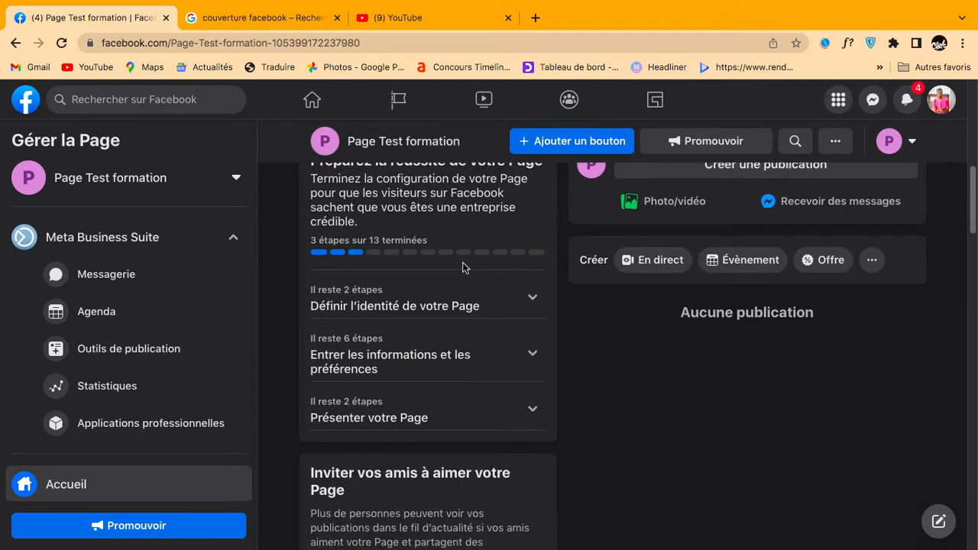
scroll(463, 268, up, 10)
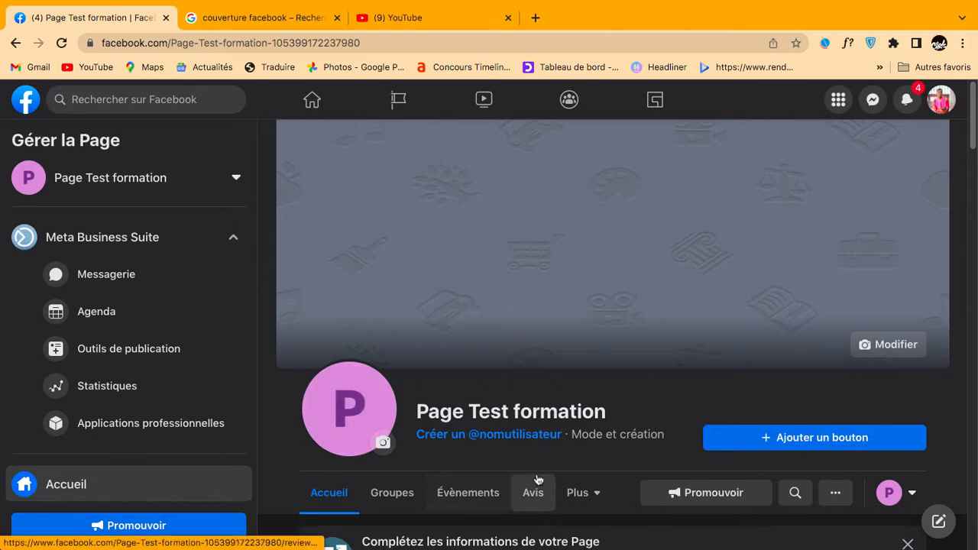
scroll(528, 474, down, 5)
scroll(523, 451, down, 2)
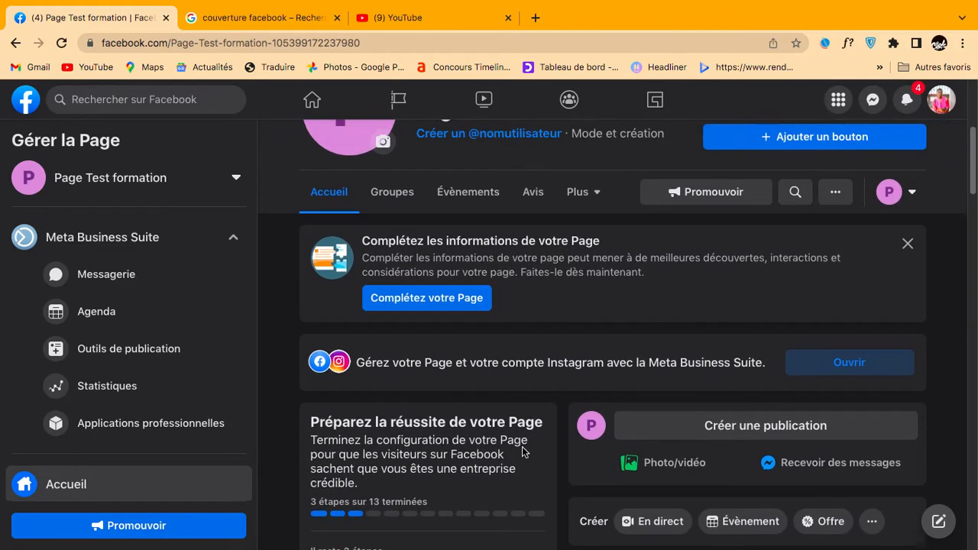
scroll(523, 452, up, 4)
scroll(522, 446, up, 2)
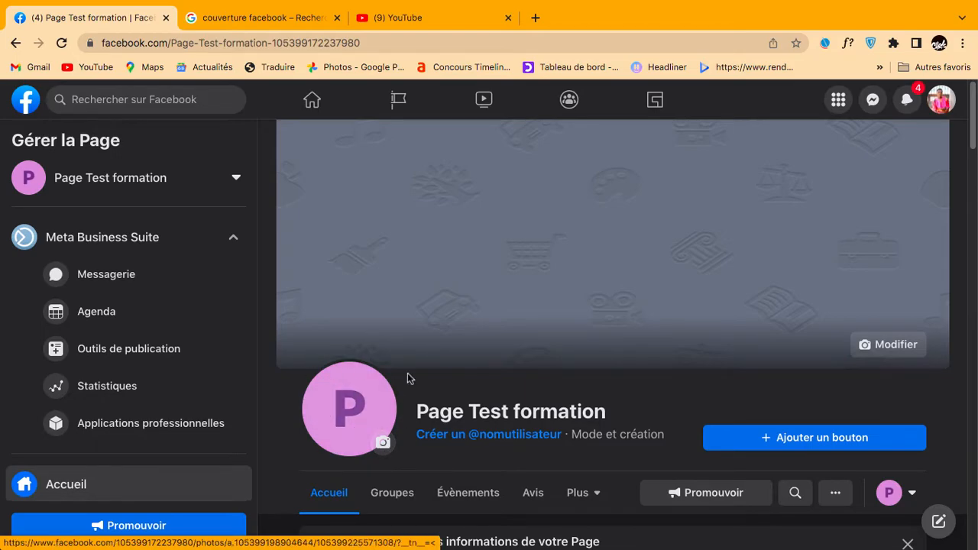
Import Logo.jpeg from the Téléchargements folder as the Page's new profile photo.
click(386, 444)
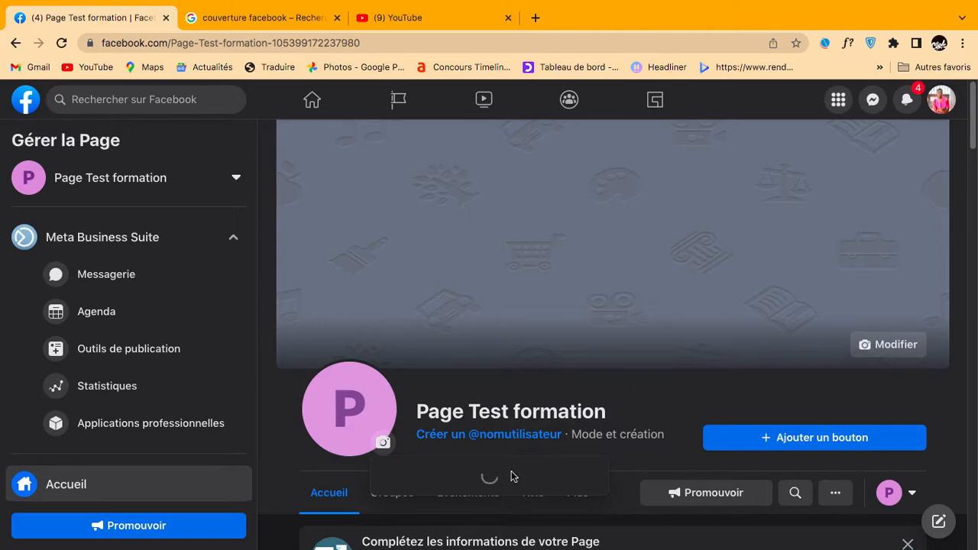
scroll(513, 476, down, 1)
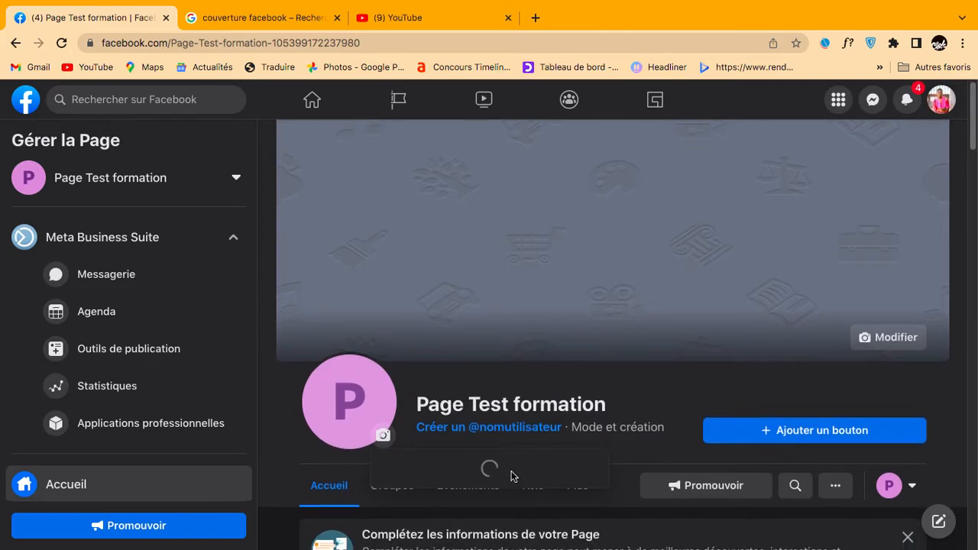
scroll(513, 476, down, 2)
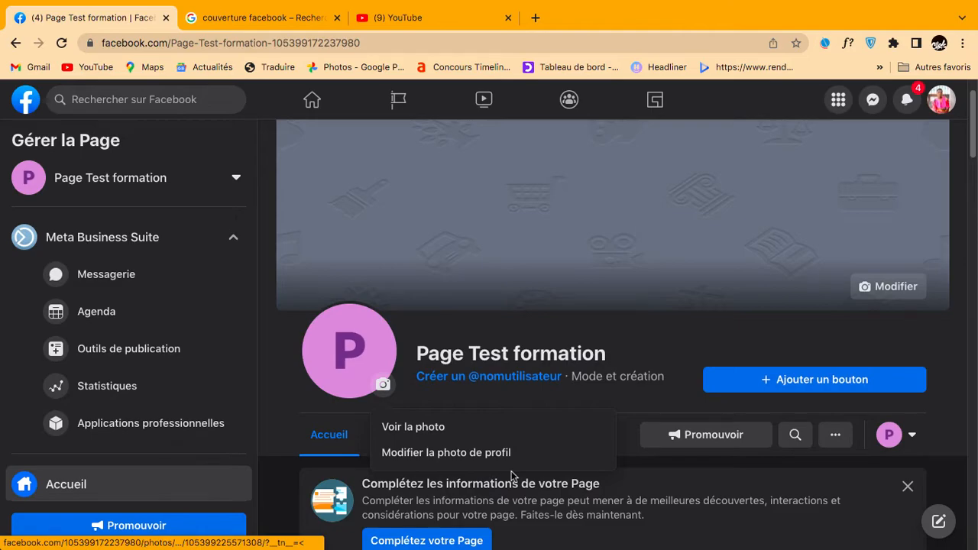
click(463, 461)
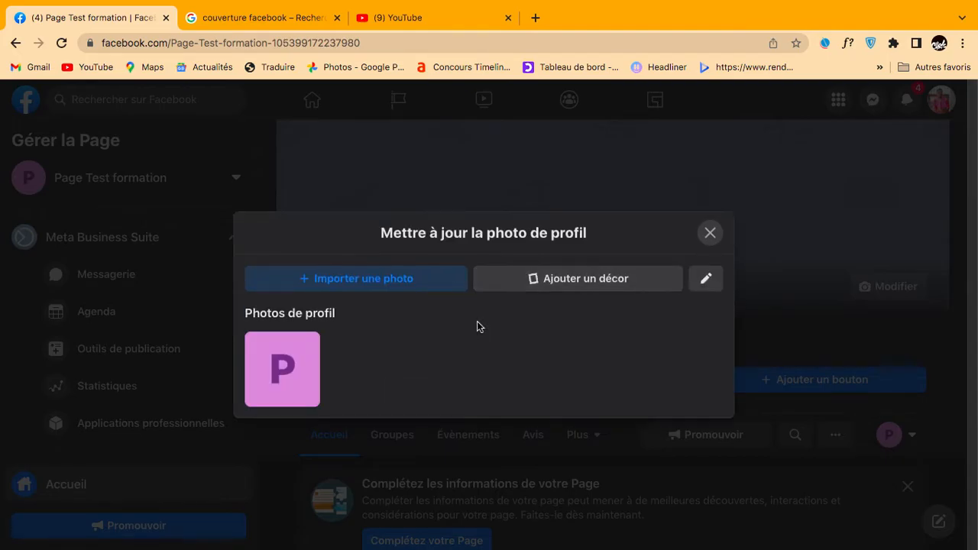
click(387, 281)
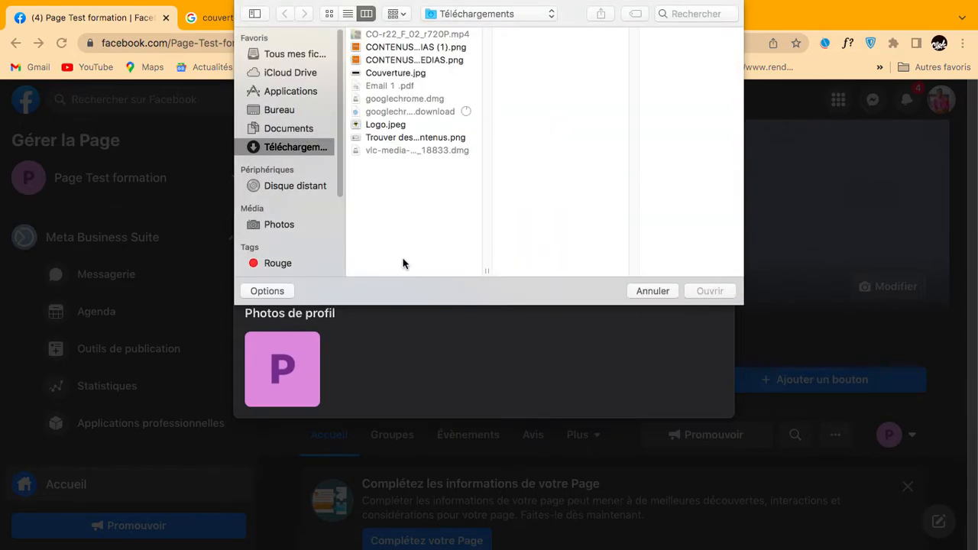
click(385, 127)
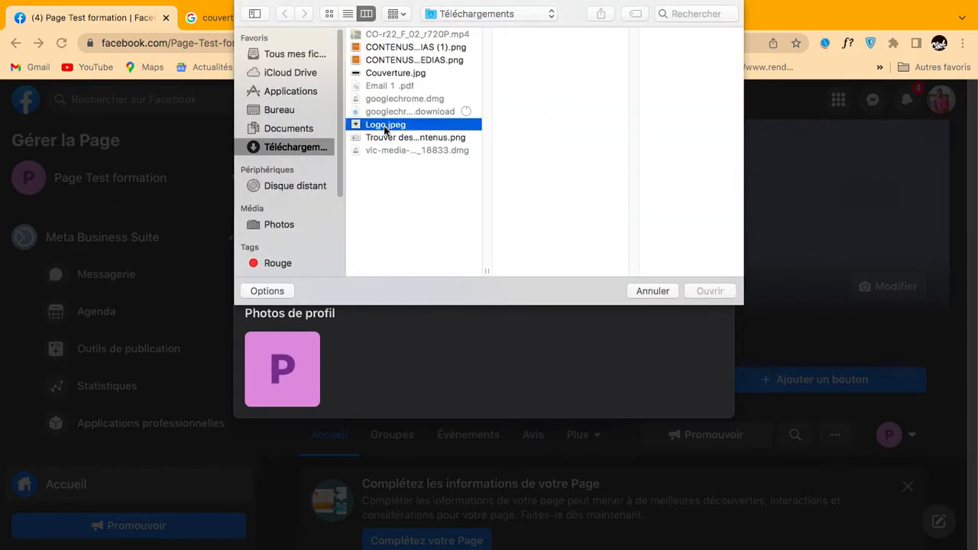
click(710, 292)
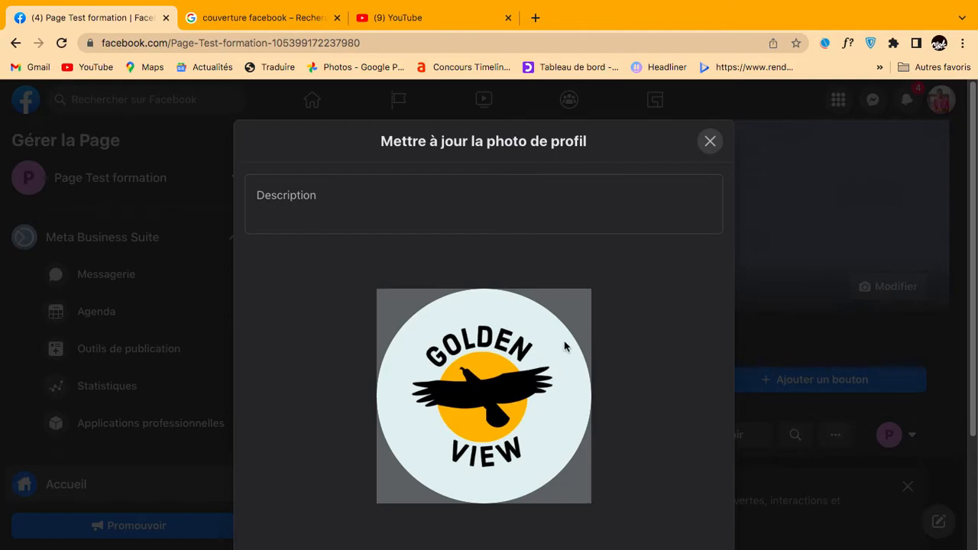
Enlarge the logo to about a third of the zoom range, centre it in the circular crop, and save the profile photo.
scroll(535, 415, down, 2)
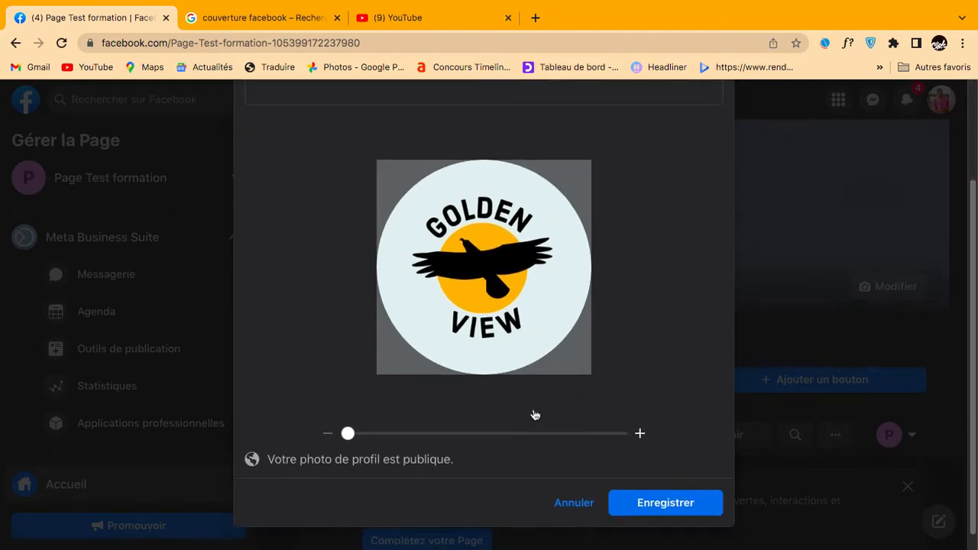
scroll(462, 344, up, 2)
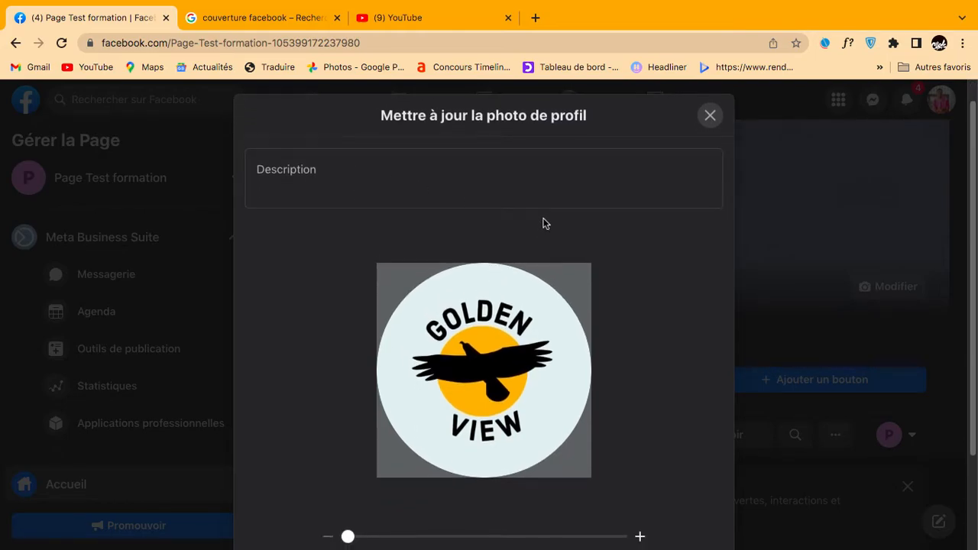
scroll(535, 226, down, 3)
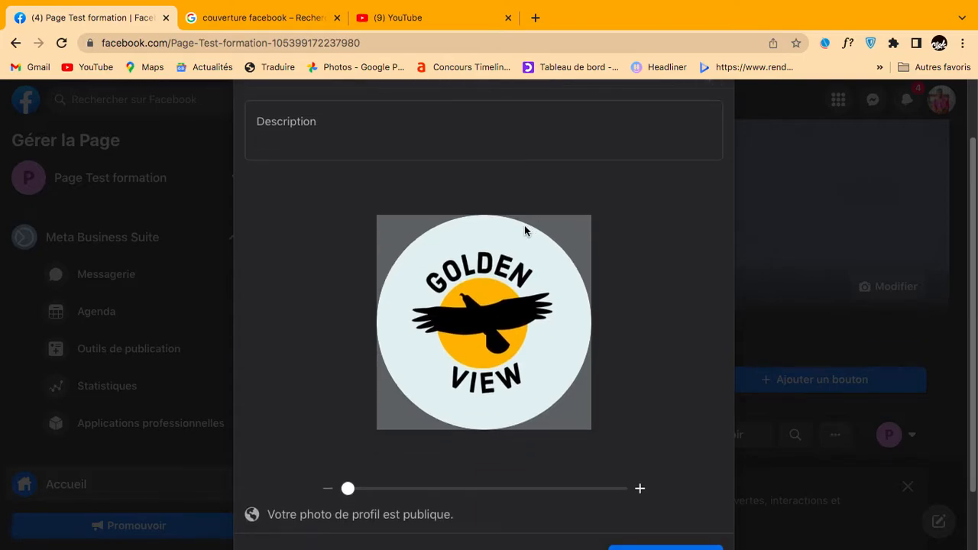
scroll(522, 231, down, 2)
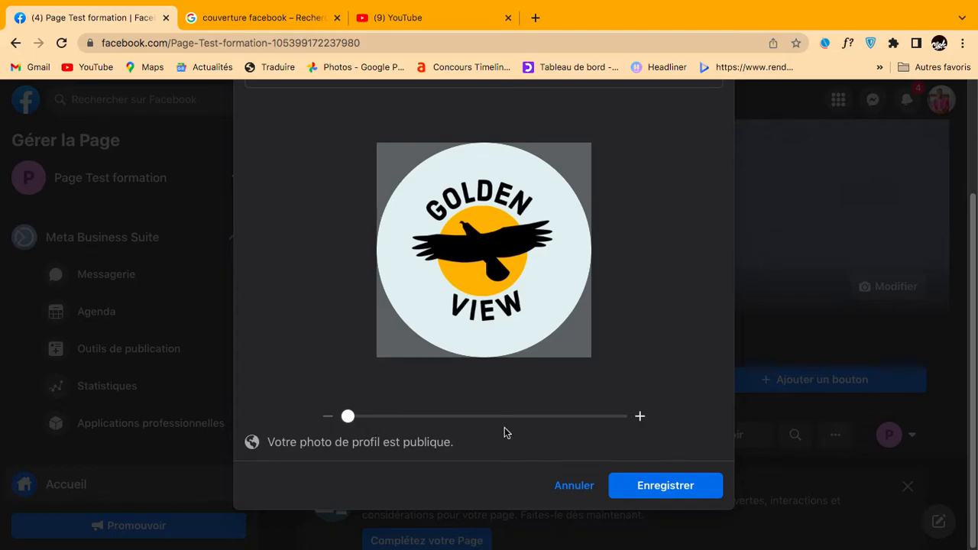
drag(349, 417, 428, 421)
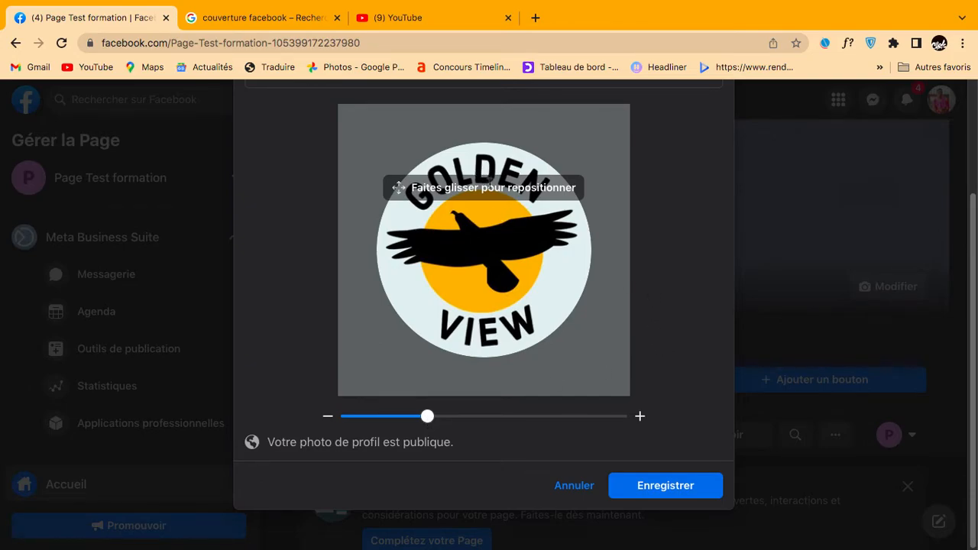
mouse_move(488, 233)
mouse_down()
mouse_move(485, 222)
mouse_move(500, 218)
mouse_move(517, 236)
mouse_move(475, 234)
mouse_move(502, 247)
mouse_move(497, 241)
mouse_up()
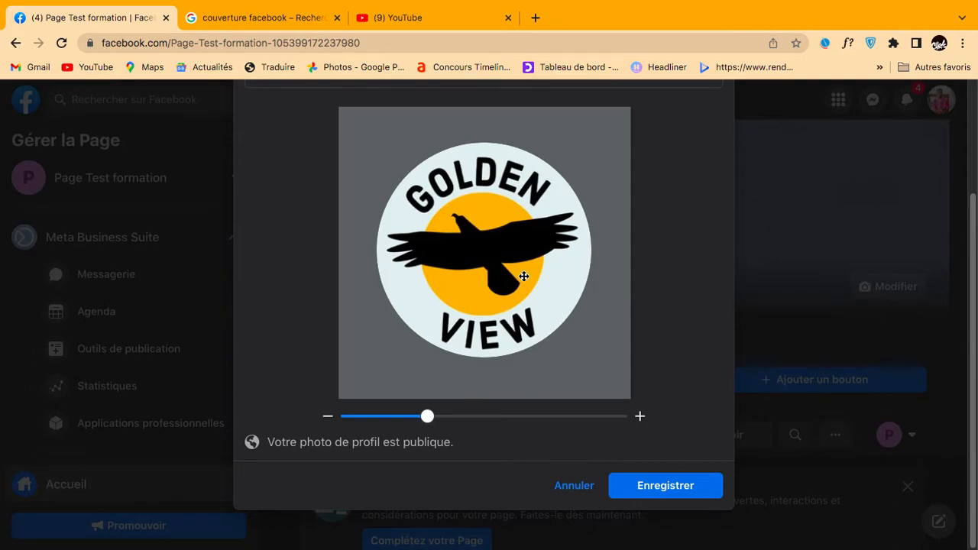
drag(523, 275, 478, 253)
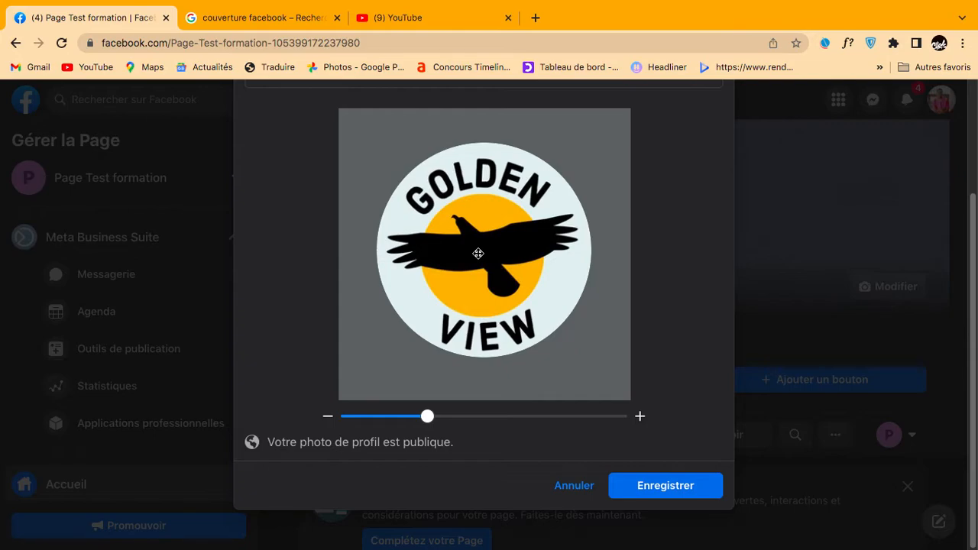
click(673, 491)
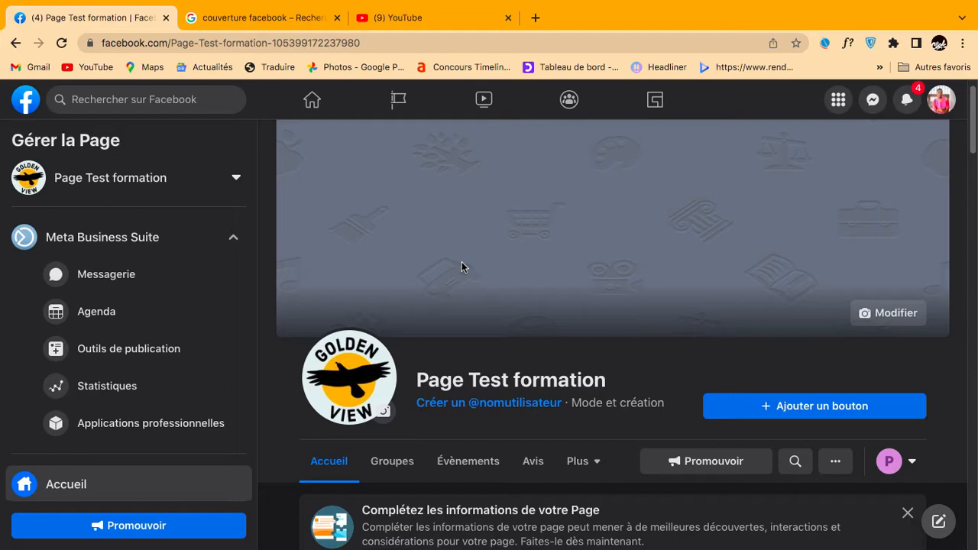
Import Couverture.jpg from the Téléchargements folder as the Page's cover photo and save the changes.
scroll(427, 224, up, 1)
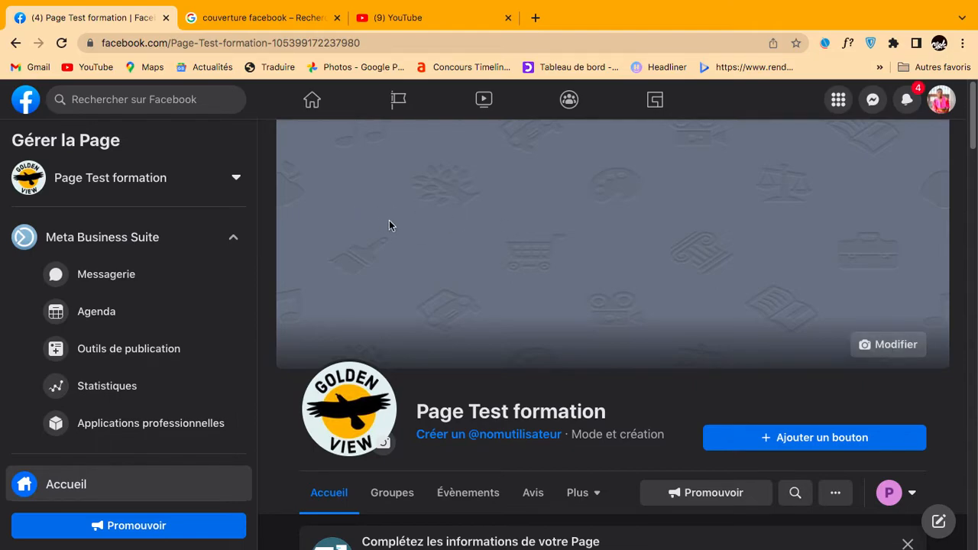
click(883, 355)
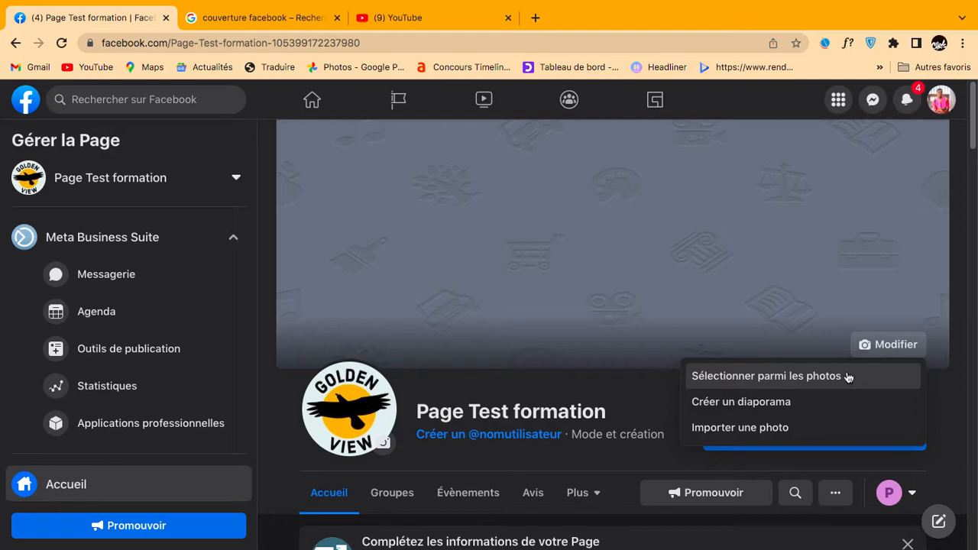
click(792, 433)
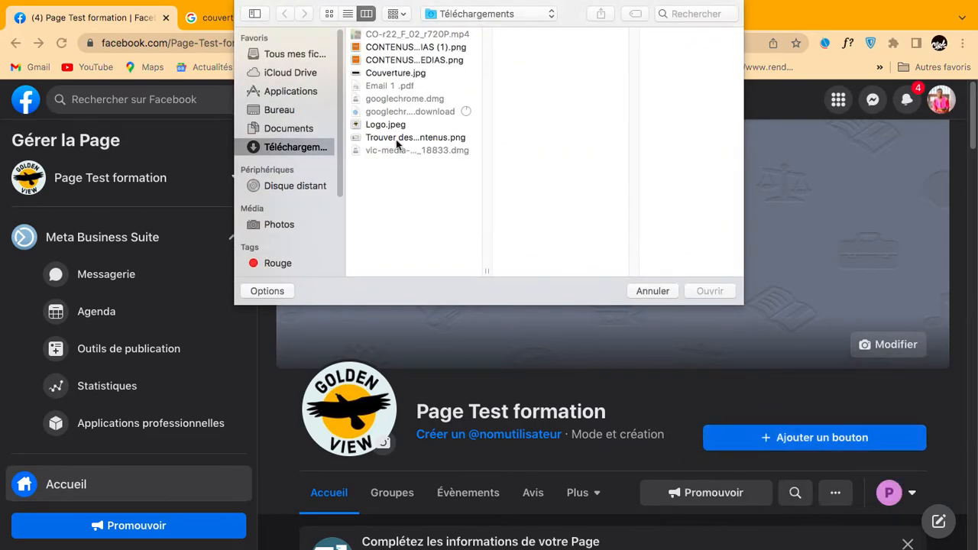
click(403, 74)
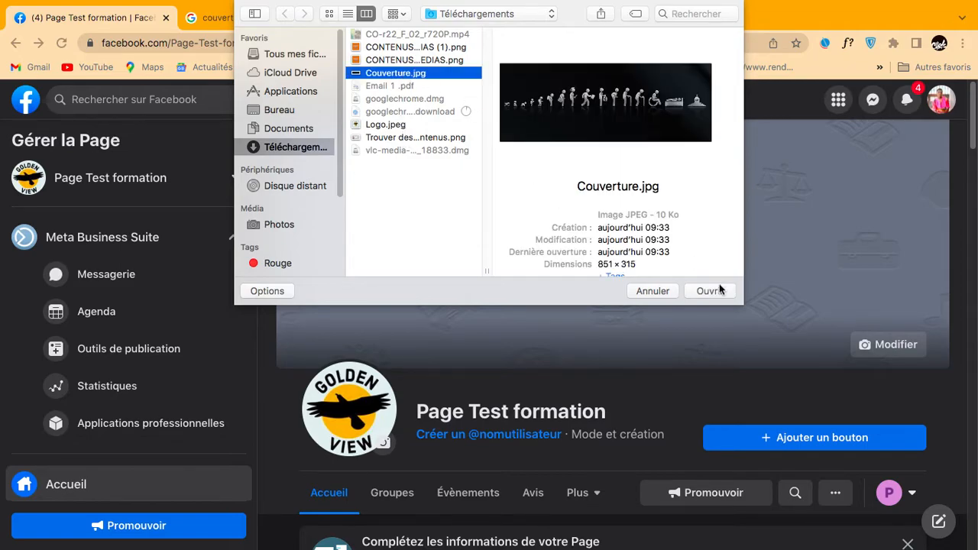
click(710, 291)
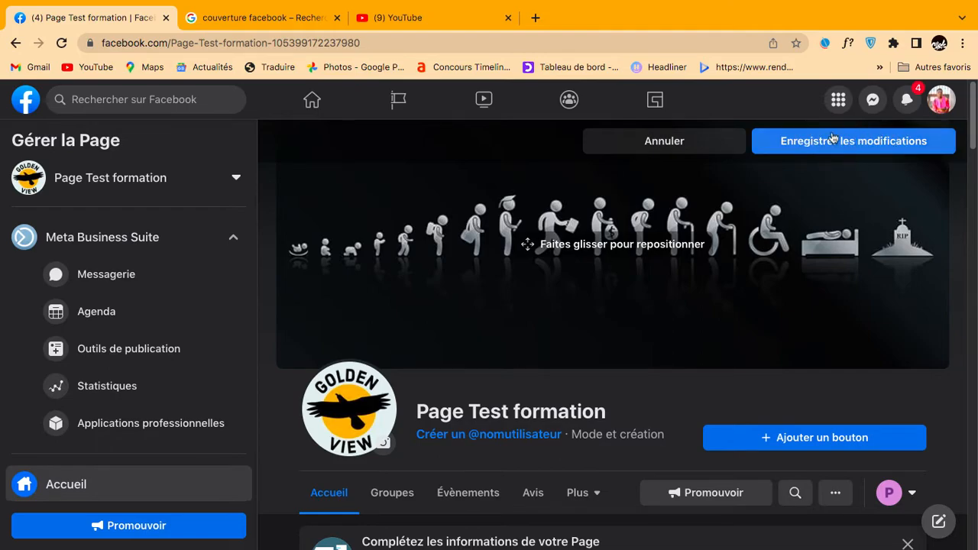
click(850, 150)
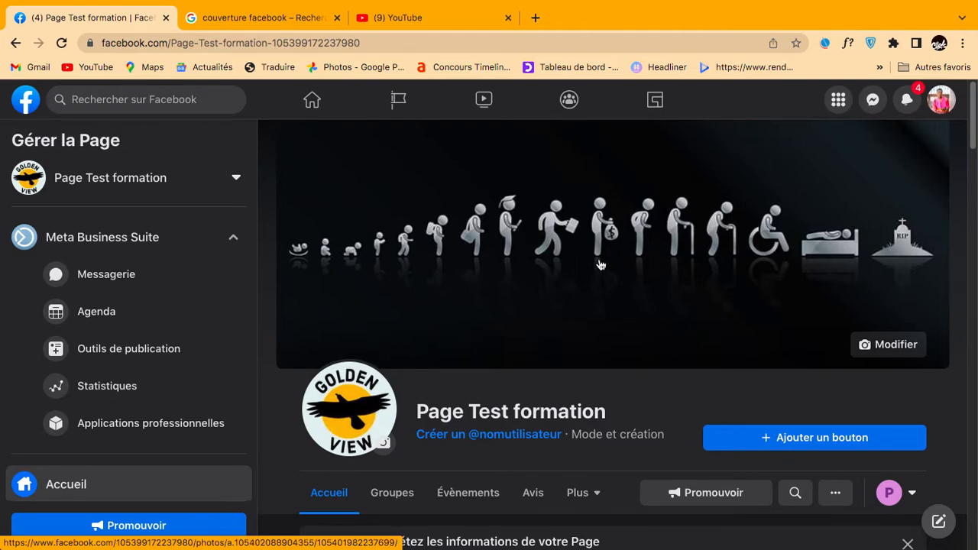
Review the Page header with its photos, and examine the Page's web address including the number at its end.
scroll(600, 265, down, 1)
scroll(600, 266, up, 1)
scroll(652, 256, down, 1)
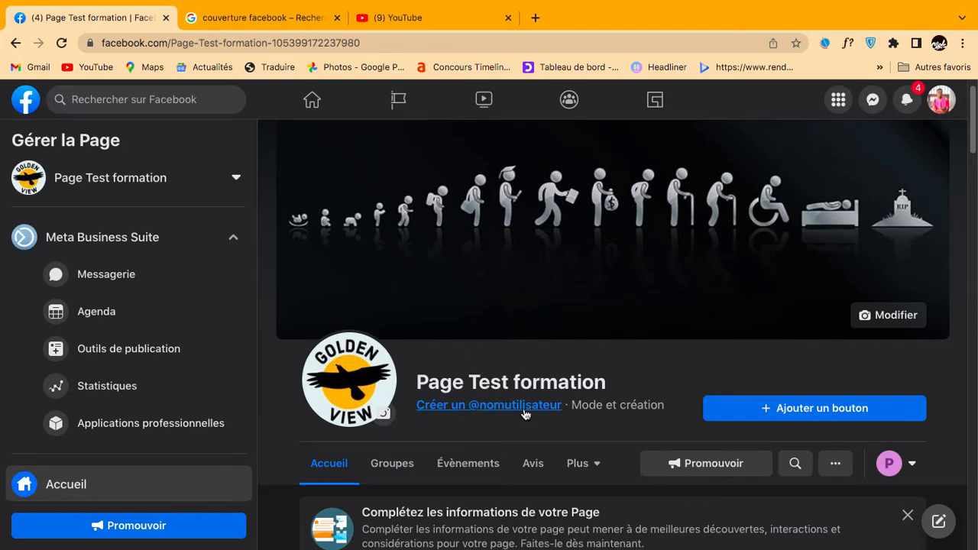
click(389, 44)
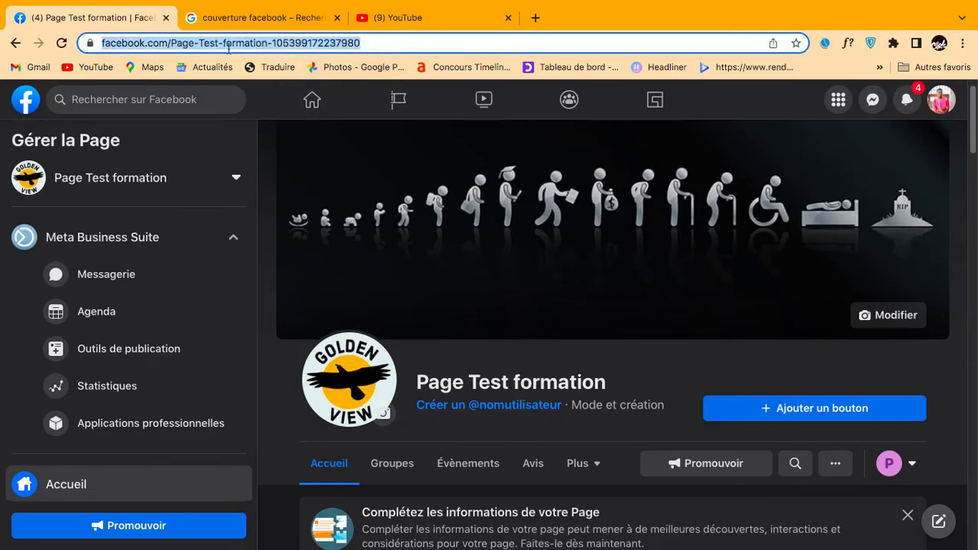
drag(373, 44, 331, 44)
click(449, 43)
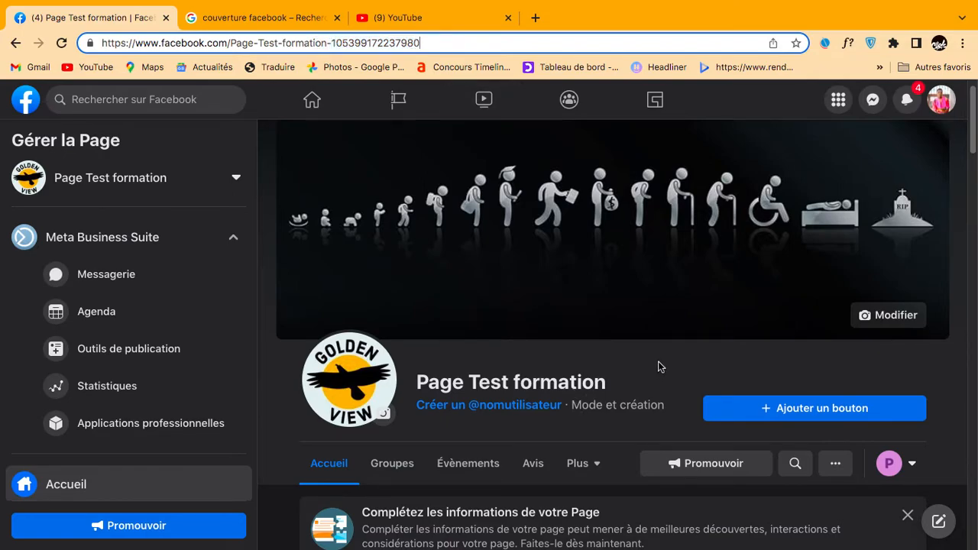
Start creating a username for Page Test formation and enter Testformation as a draft.
click(493, 410)
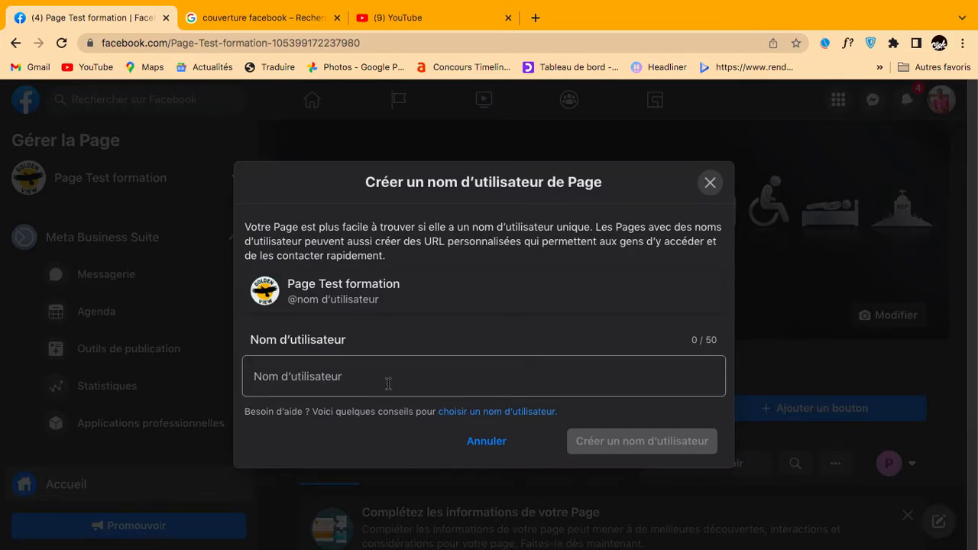
click(413, 387)
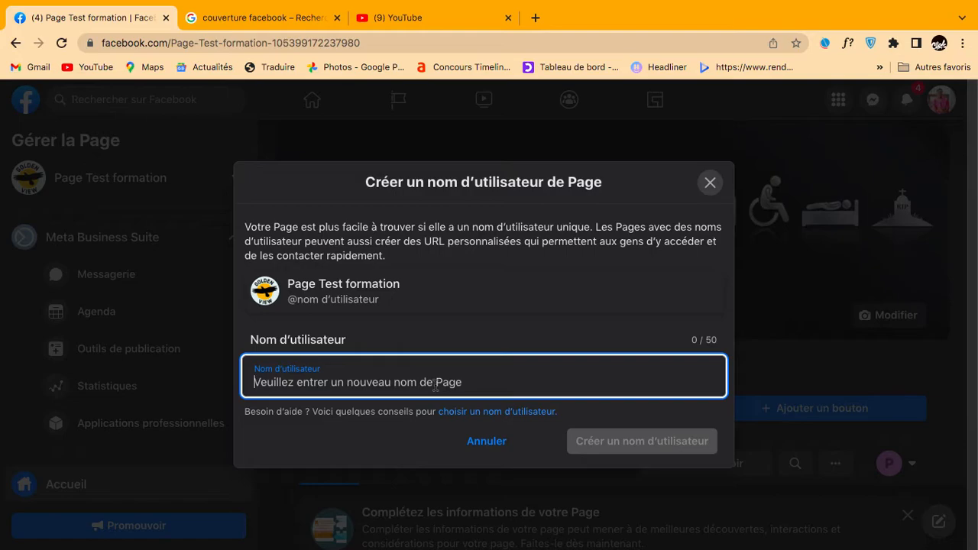
text(Test)
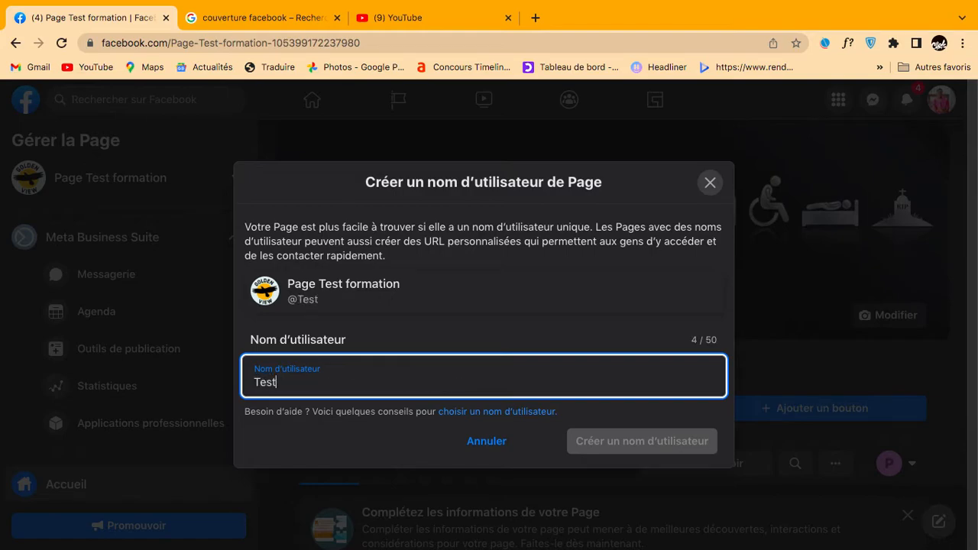
text(formation)
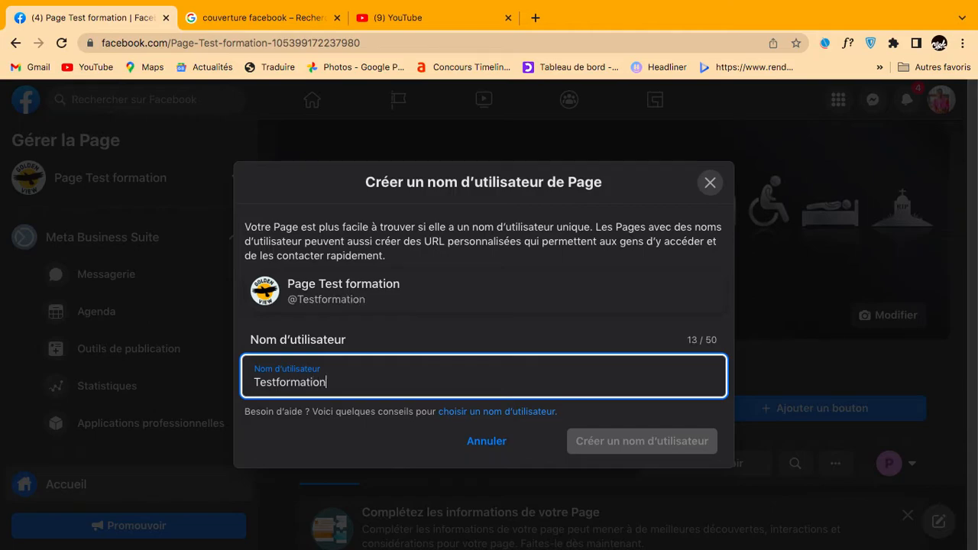
Change the draft Page username to TestFormation, with a capital F.
key(BackSpace)
key(BackSpace)
key(BackSpace)
key(BackSpace)
key(BackSpace)
key(BackSpace)
key(BackSpace)
key(BackSpace)
text(Fo)
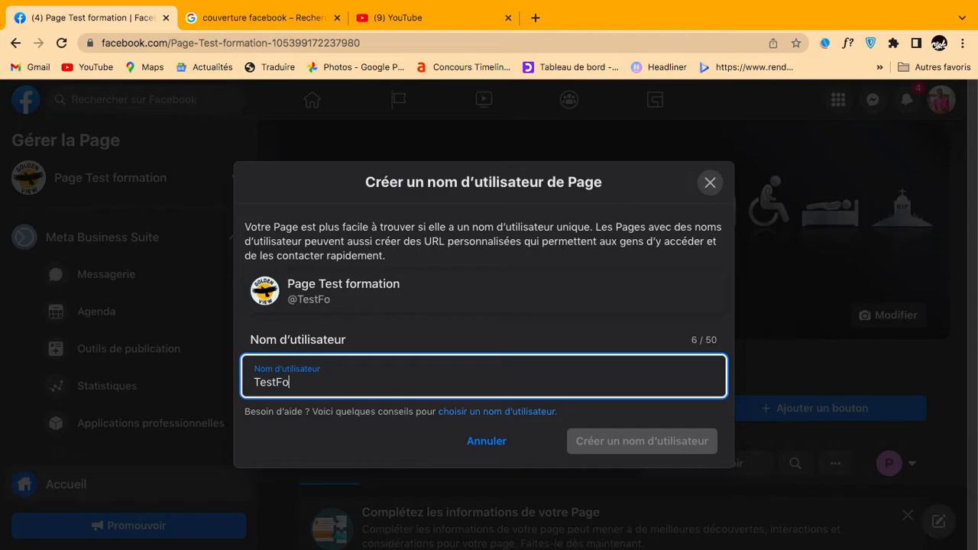
text(rmation)
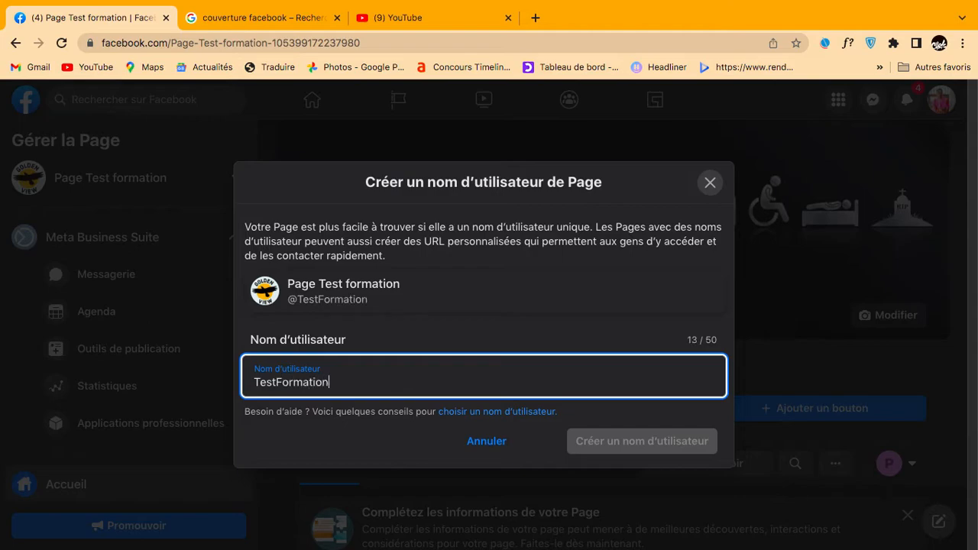
Replace the draft Page username with Formationcommunitymanagement.
key(BackSpace)
key(BackSpace)
key(BackSpace)
key(BackSpace)
key(BackSpace)
key(BackSpace)
key(BackSpace)
key(BackSpace)
key(BackSpace)
key(BackSpace)
key(BackSpace)
key(BackSpace)
key(BackSpace)
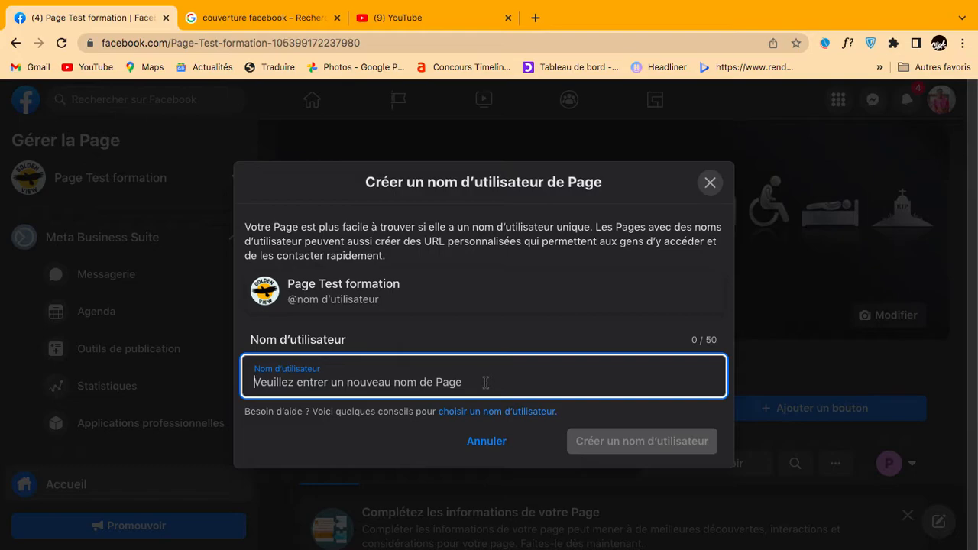
text(Form)
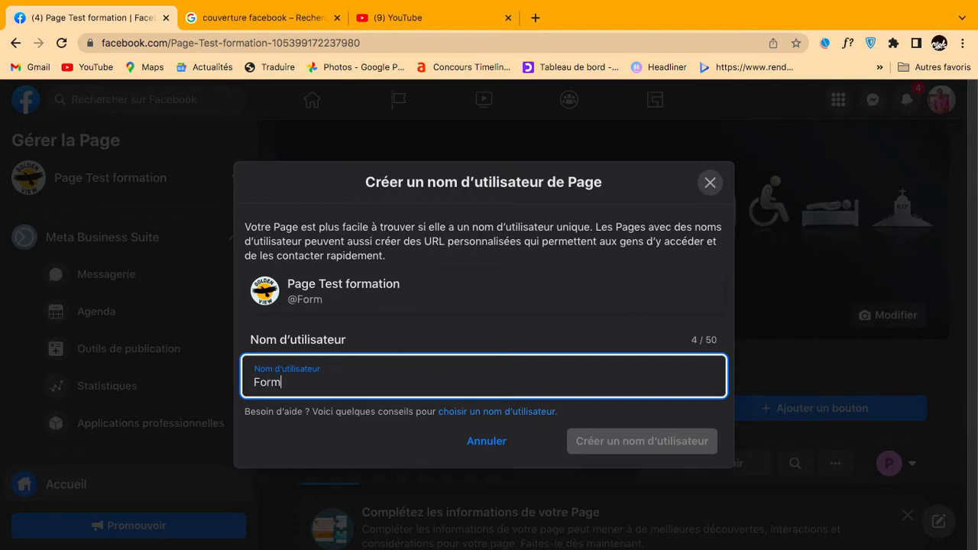
text(ationcommu)
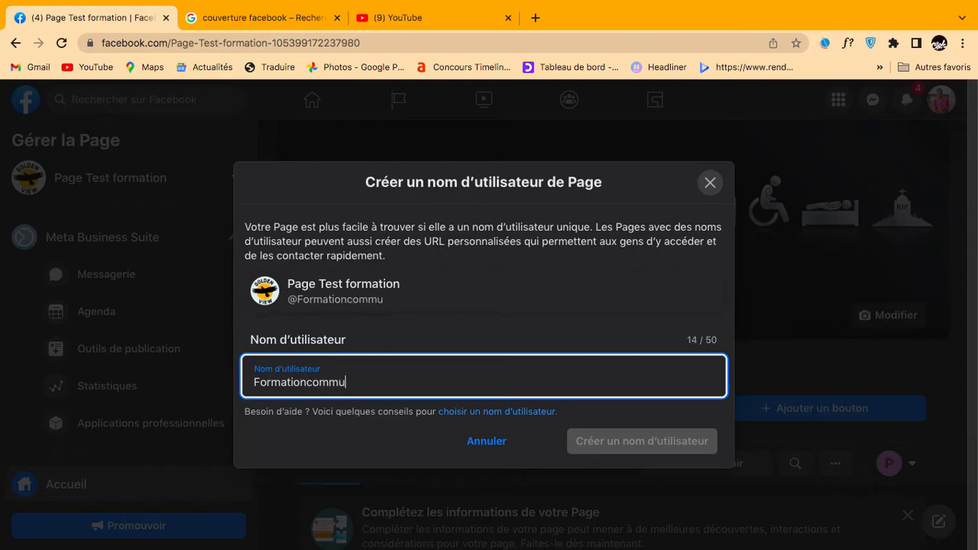
text(nitymanagement)
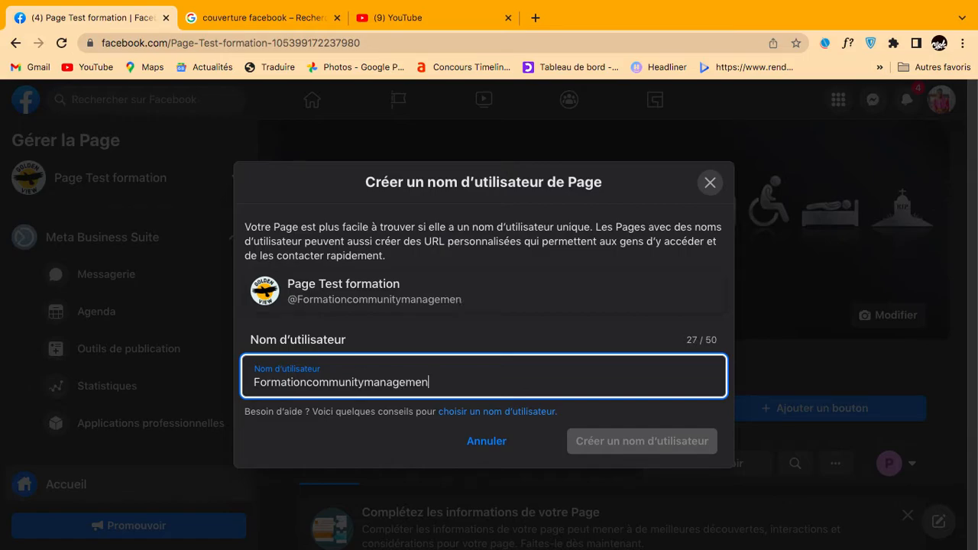
Replace the draft Page username with Communitymanagement, dropping the leading word Formation.
key(BackSpace)
key(BackSpace)
key(BackSpace)
key(BackSpace)
key(BackSpace)
key(BackSpace)
key(BackSpace)
key(BackSpace)
key(BackSpace)
key(BackSpace)
key(BackSpace)
key(BackSpace)
key(BackSpace)
key(BackSpace)
key(BackSpace)
key(BackSpace)
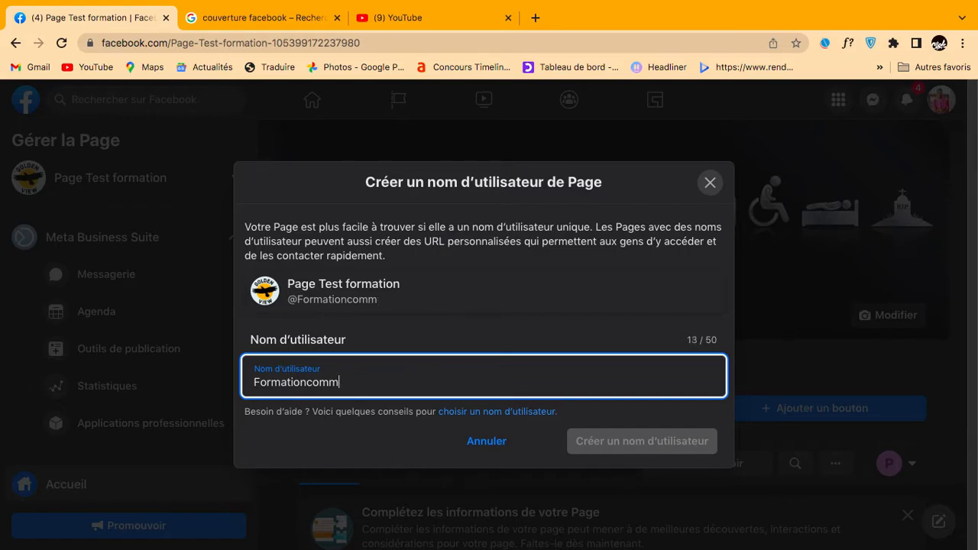
key(BackSpace)
key(BackSpace)
key(BackSpace)
key(BackSpace)
key(BackSpace)
key(BackSpace)
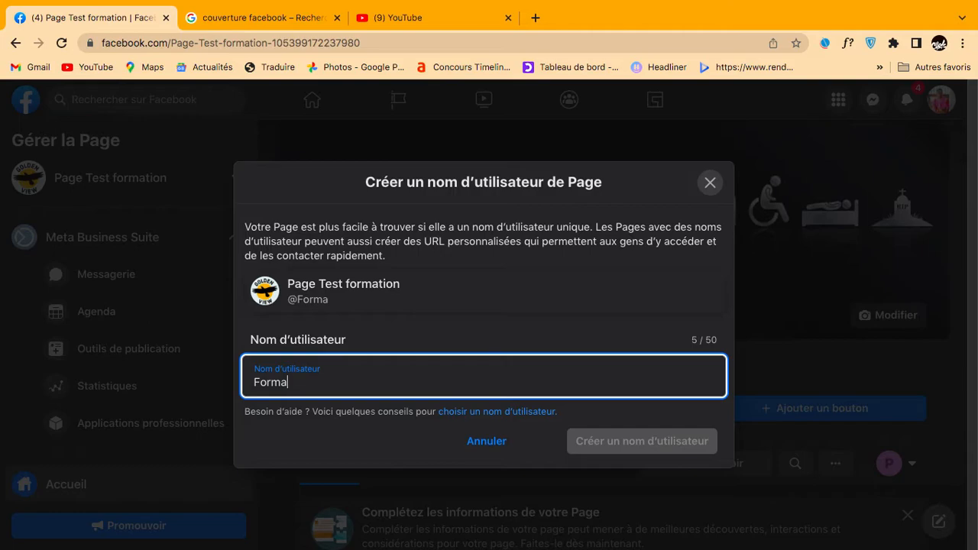
key(BackSpace)
key(BackSpace)
text(Communi)
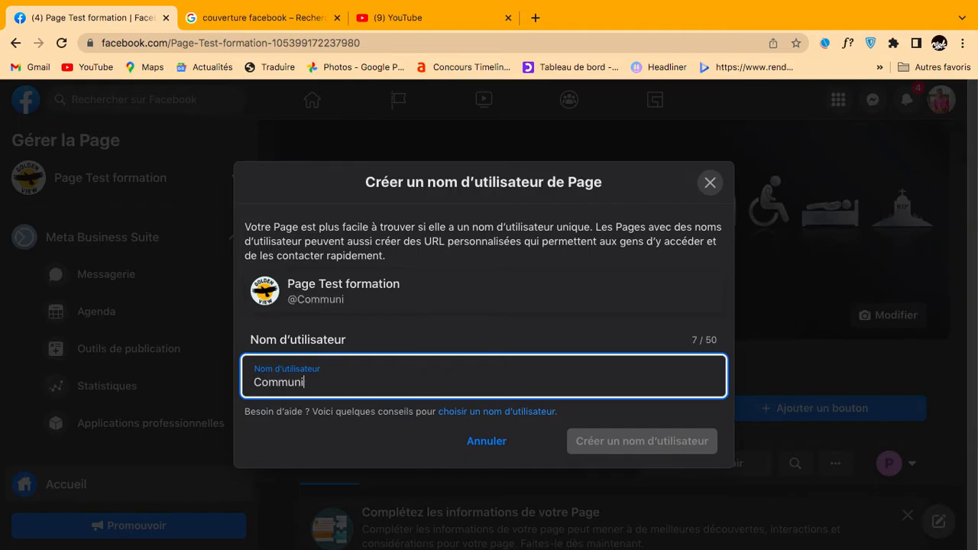
text(tymanagement)
Change the second word of the draft Page username so that it reads CommunityManagement.
key(BackSpace)
key(BackSpace)
key(BackSpace)
key(BackSpace)
key(BackSpace)
key(BackSpace)
key(BackSpace)
key(BackSpace)
key(BackSpace)
key(BackSpace)
text(Mane)
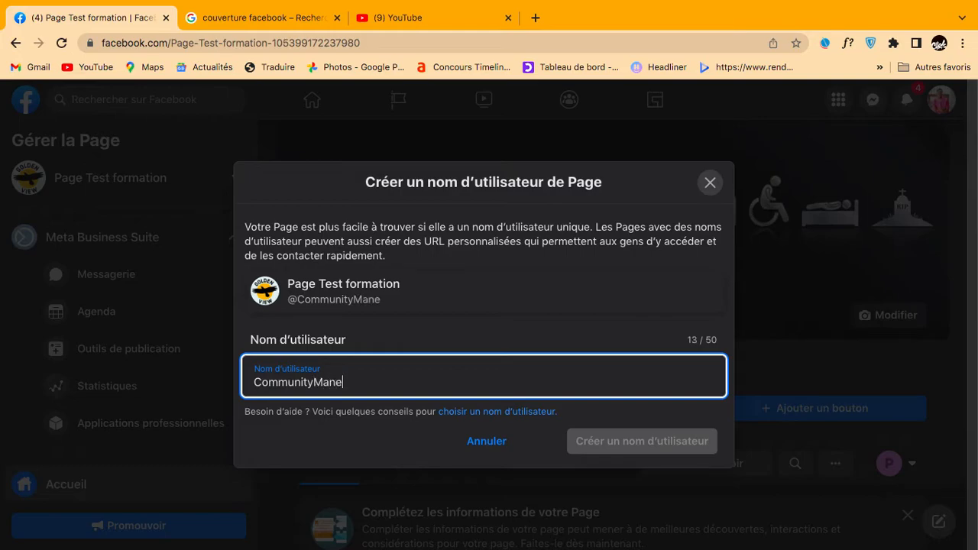
text(gement)
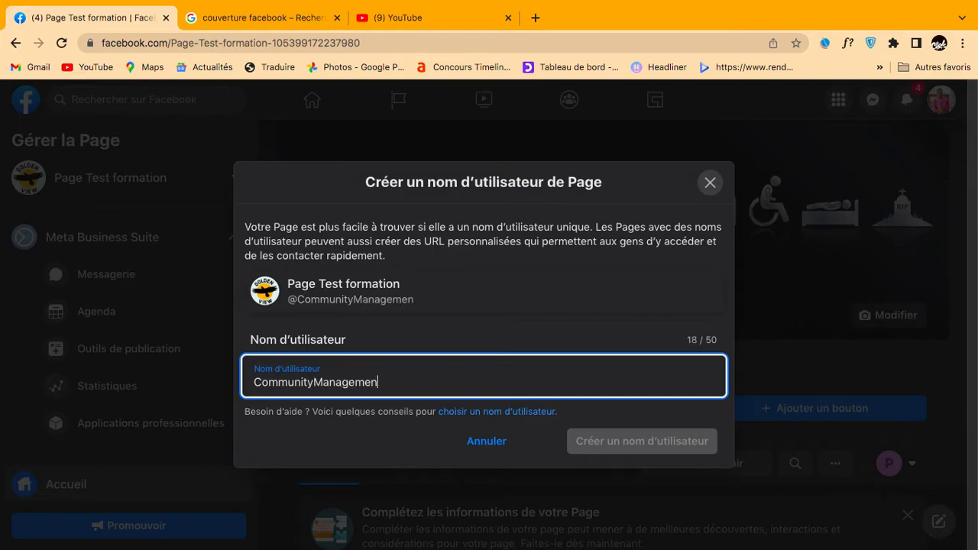
Clear the draft Page username and cancel the username creation.
key(BackSpace)
key(BackSpace)
key(BackSpace)
key(BackSpace)
key(BackSpace)
key(BackSpace)
key(BackSpace)
key(BackSpace)
key(BackSpace)
key(BackSpace)
key(BackSpace)
key(BackSpace)
key(BackSpace)
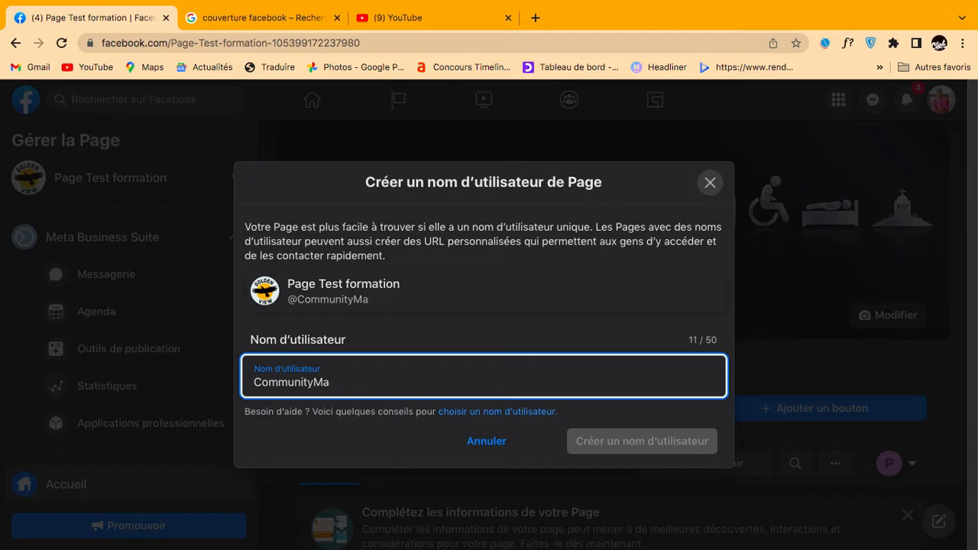
key(BackSpace)
key(BackSpace)
key(BackSpace)
key(BackSpace)
key(BackSpace)
key(BackSpace)
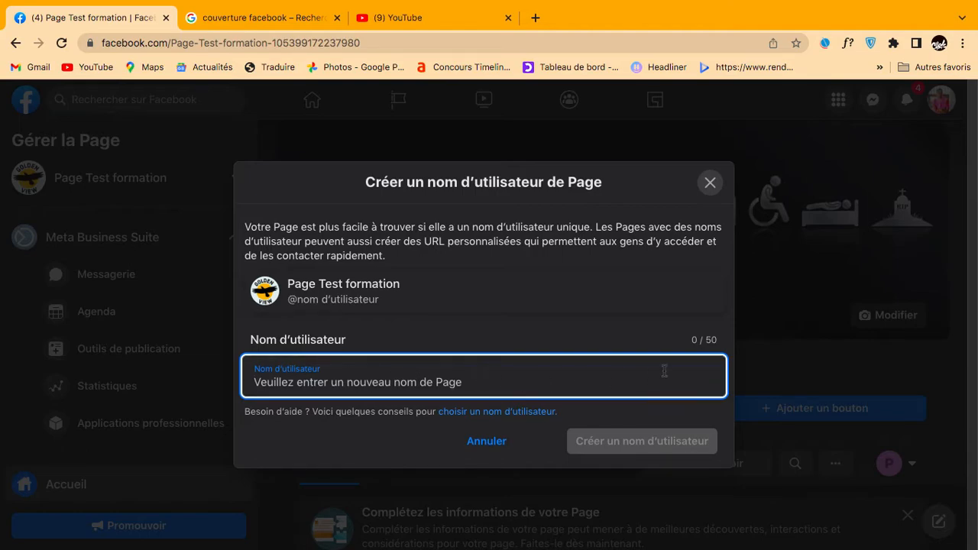
click(504, 444)
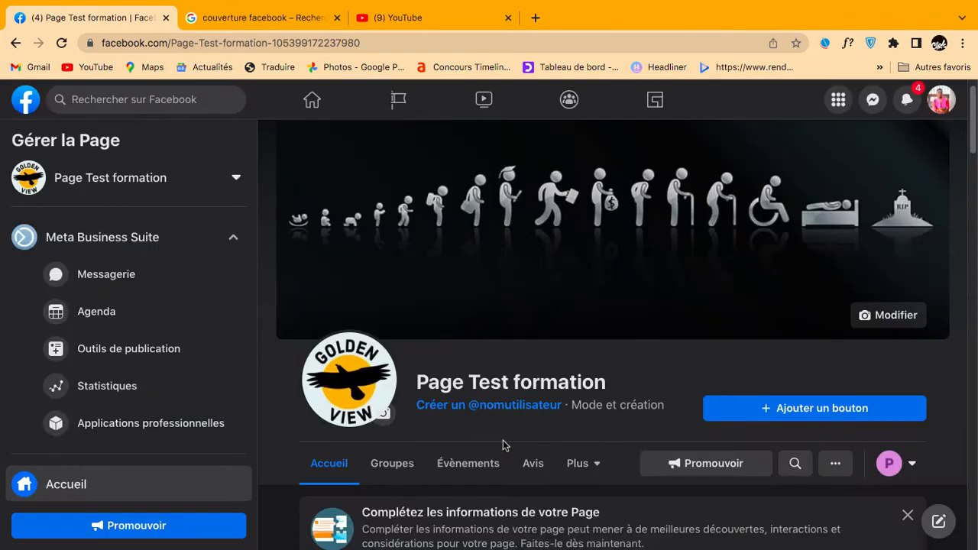
Review the Page as a visitor by interacting as the personal profile, including its header and posts, and return to interacting as Page Test formation.
scroll(654, 434, down, 1)
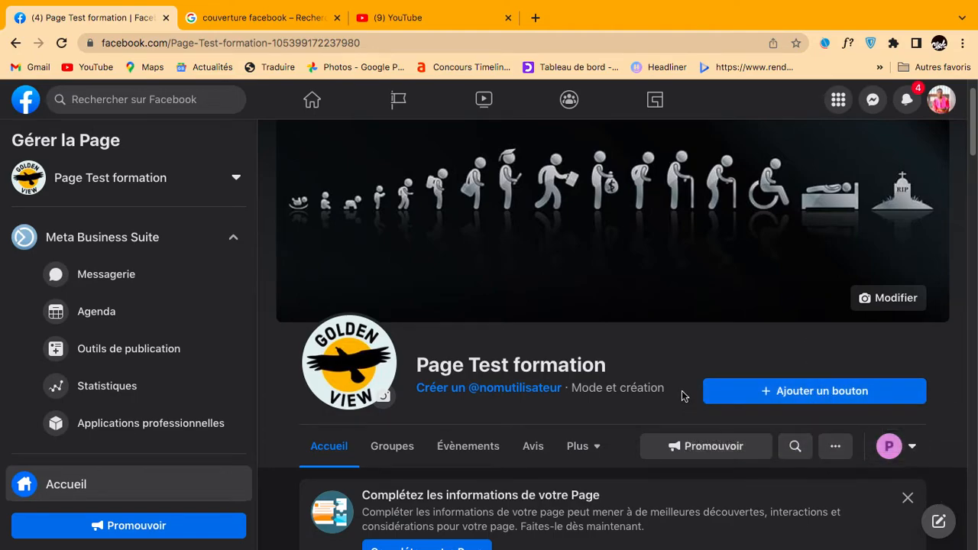
scroll(682, 396, up, 1)
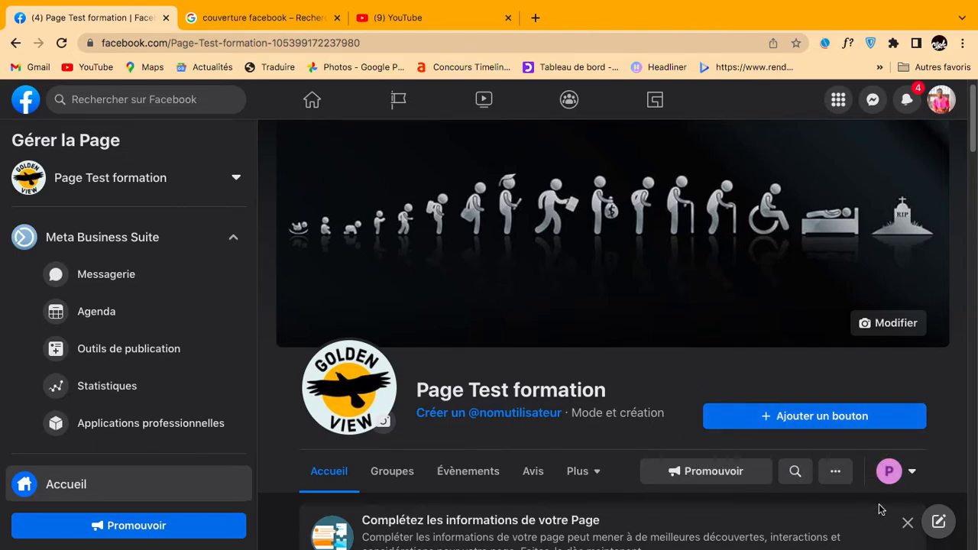
click(914, 474)
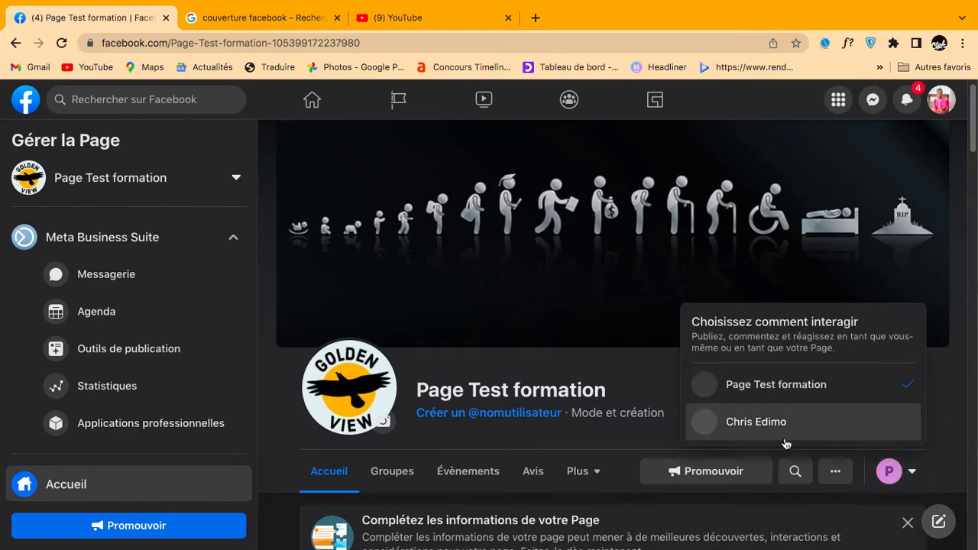
click(848, 428)
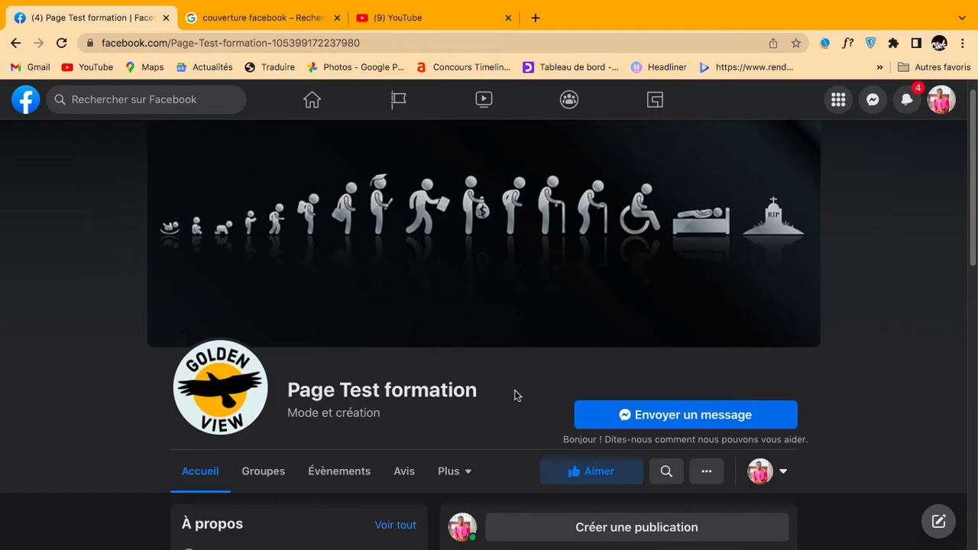
scroll(444, 356, down, 5)
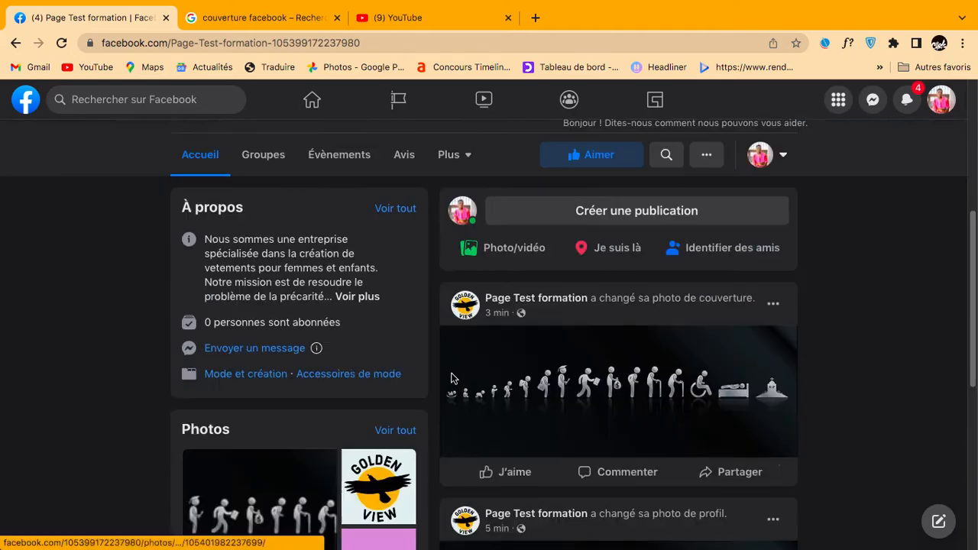
scroll(453, 374, down, 6)
scroll(454, 375, up, 5)
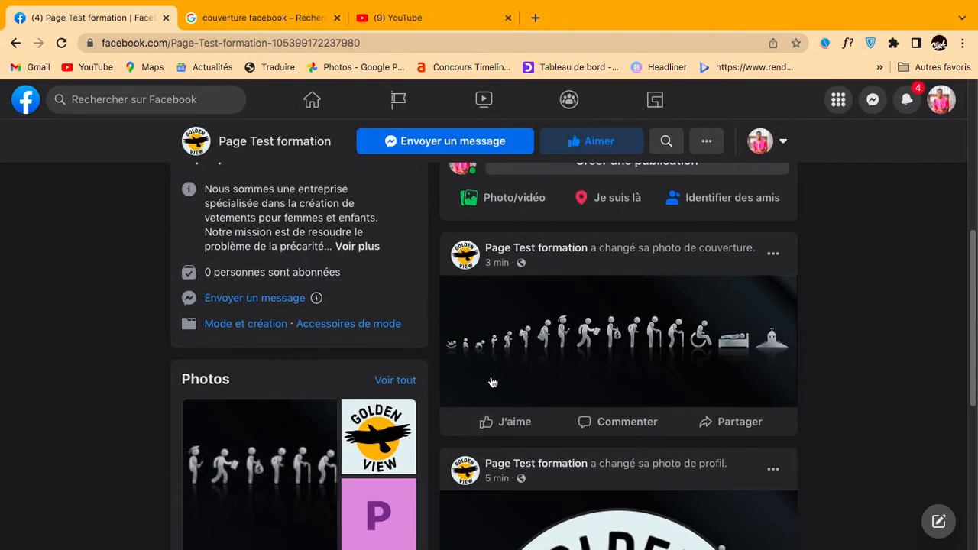
scroll(492, 382, up, 5)
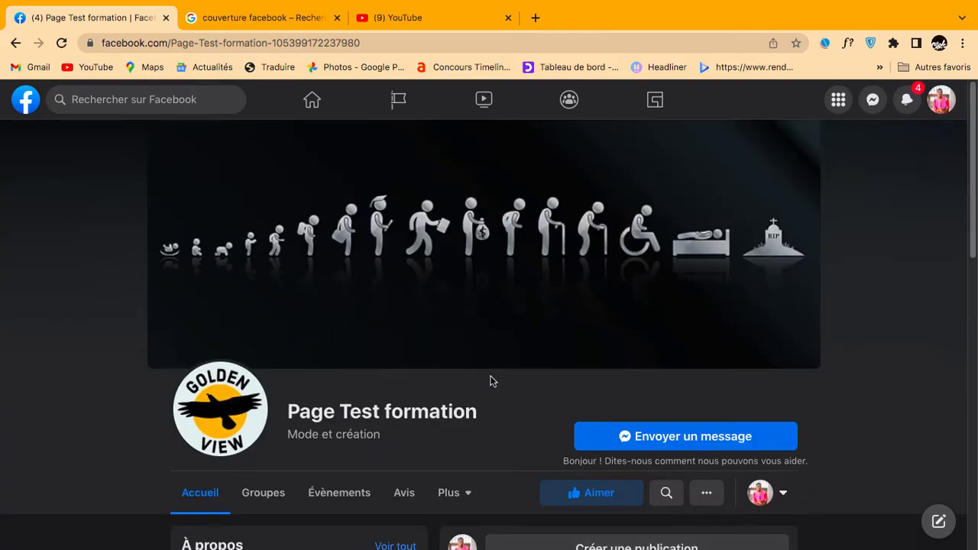
scroll(494, 394, down, 1)
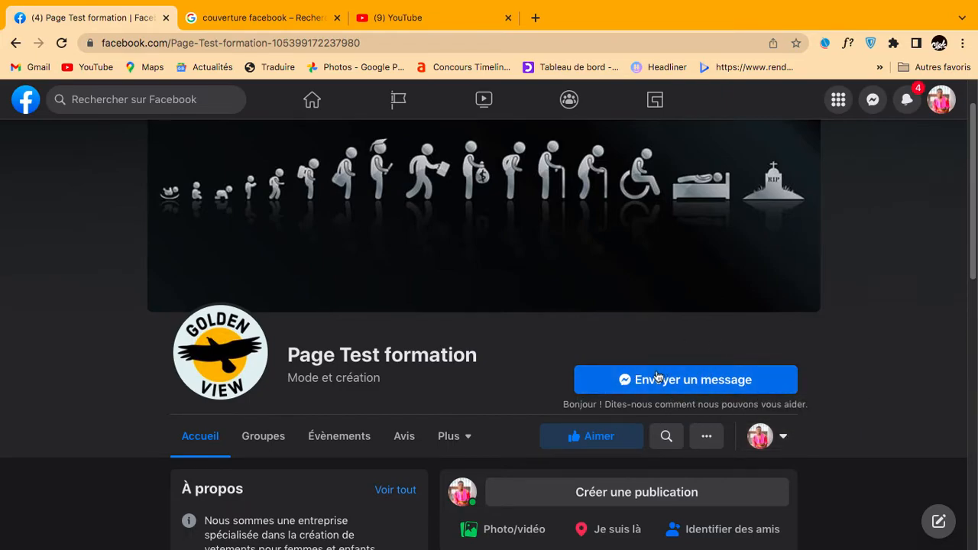
scroll(604, 348, up, 1)
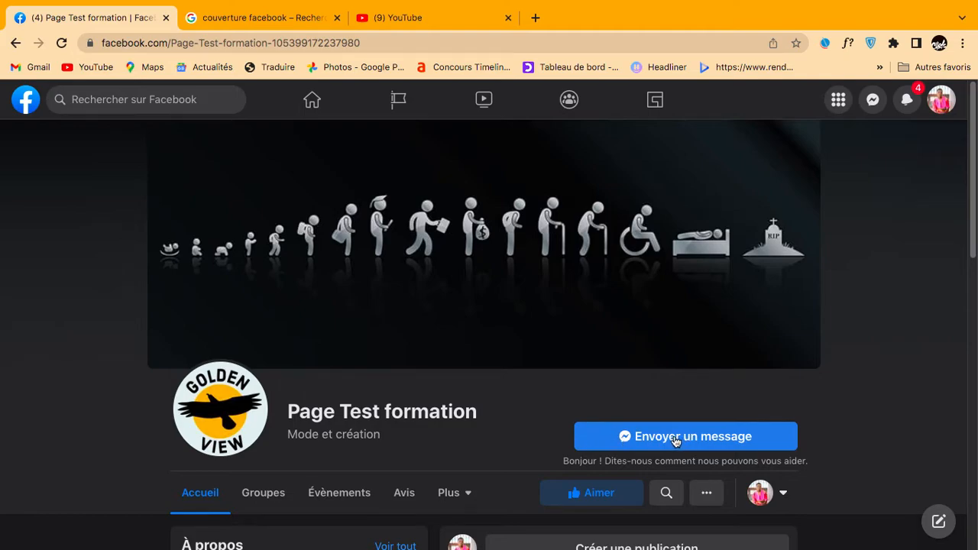
click(792, 500)
click(667, 411)
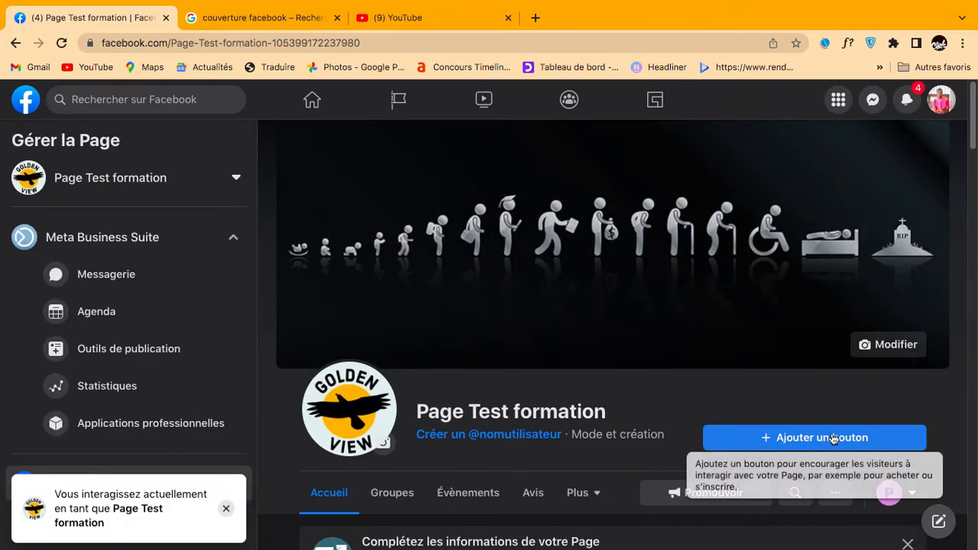
Start adding an action button to the Page and review the visitor actions on offer.
click(843, 442)
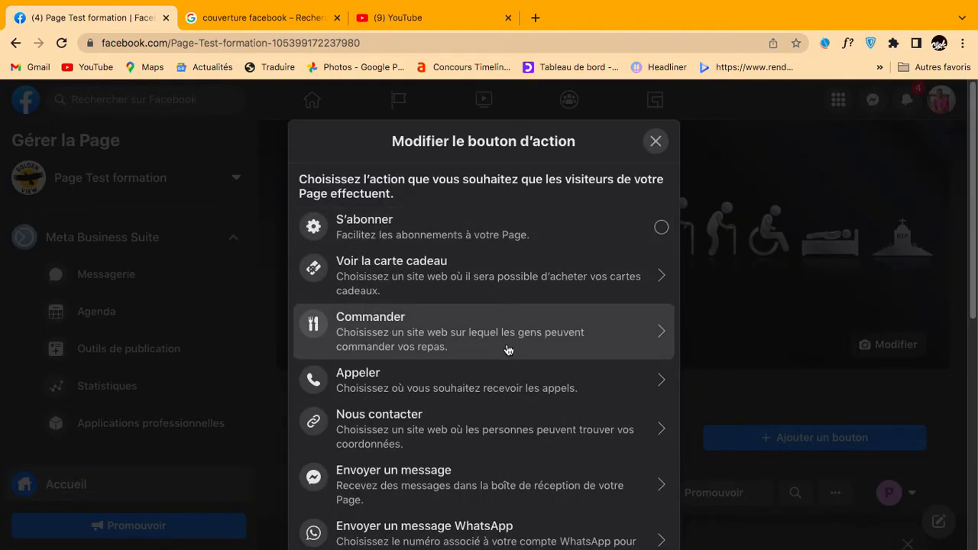
scroll(507, 350, down, 1)
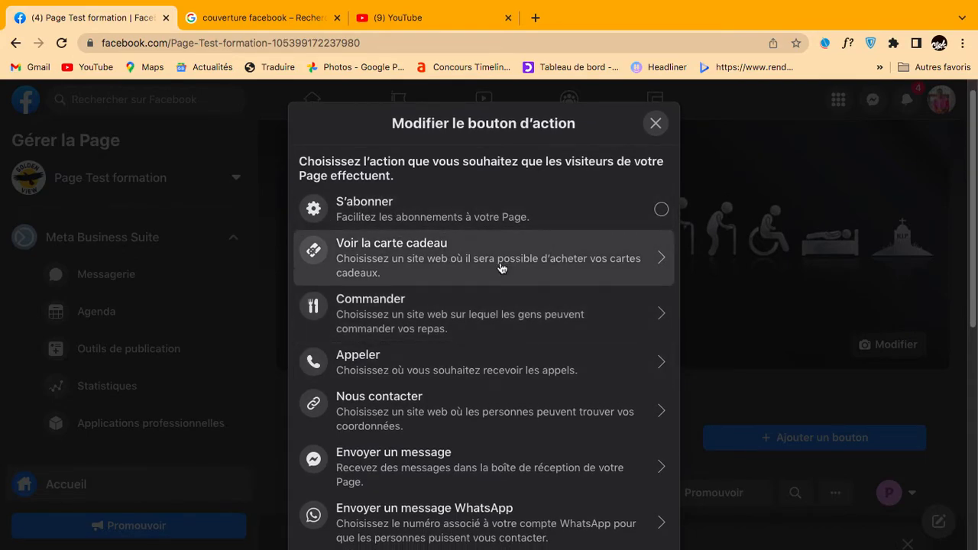
scroll(568, 330, down, 1)
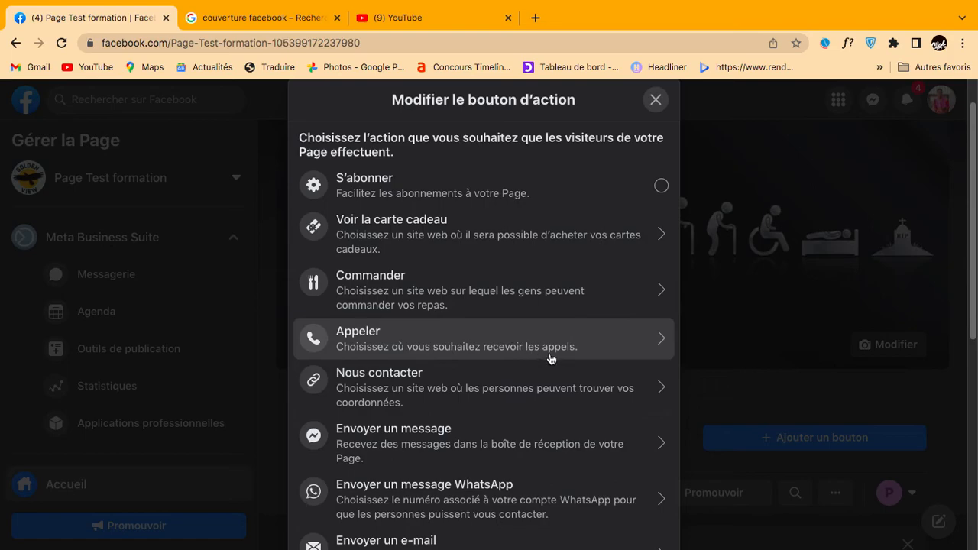
scroll(514, 362, down, 1)
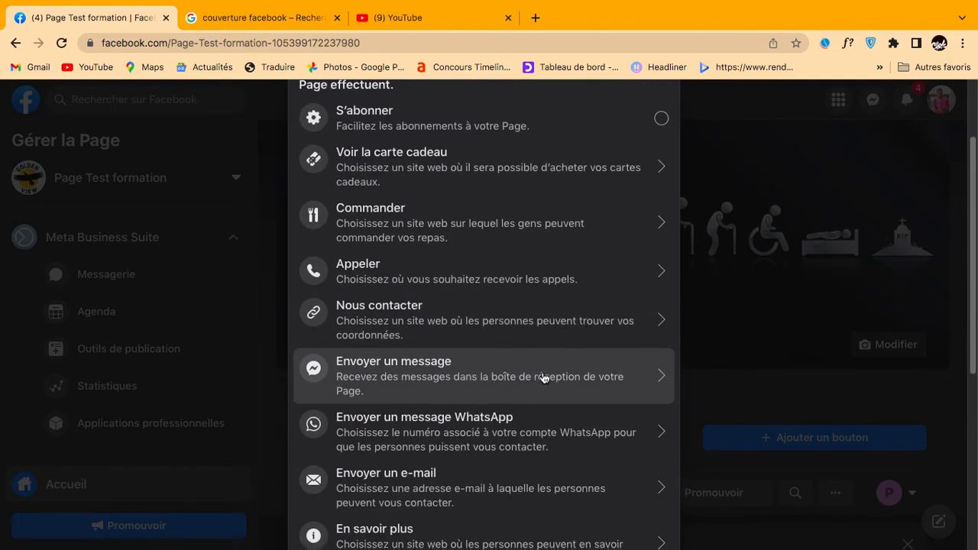
scroll(539, 379, down, 1)
scroll(527, 406, down, 1)
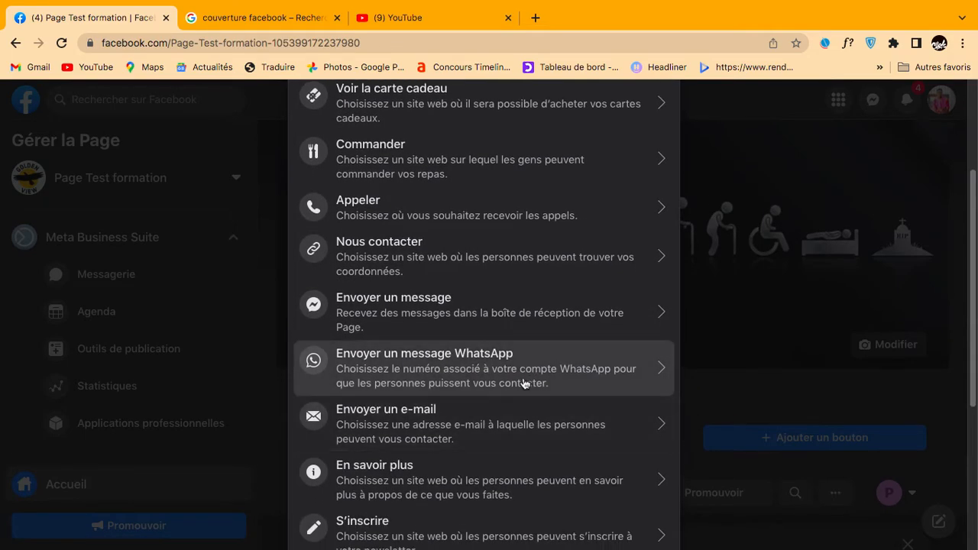
scroll(506, 406, down, 3)
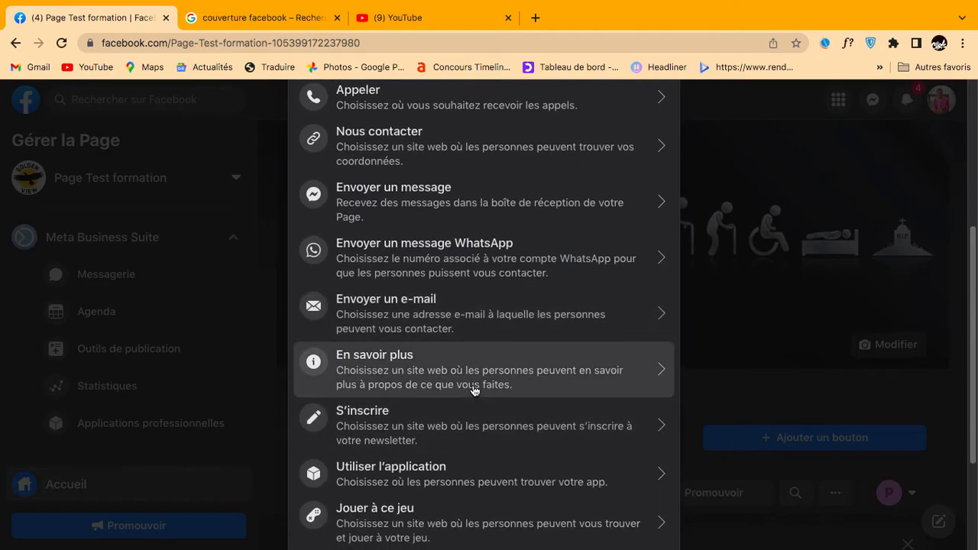
scroll(531, 405, down, 2)
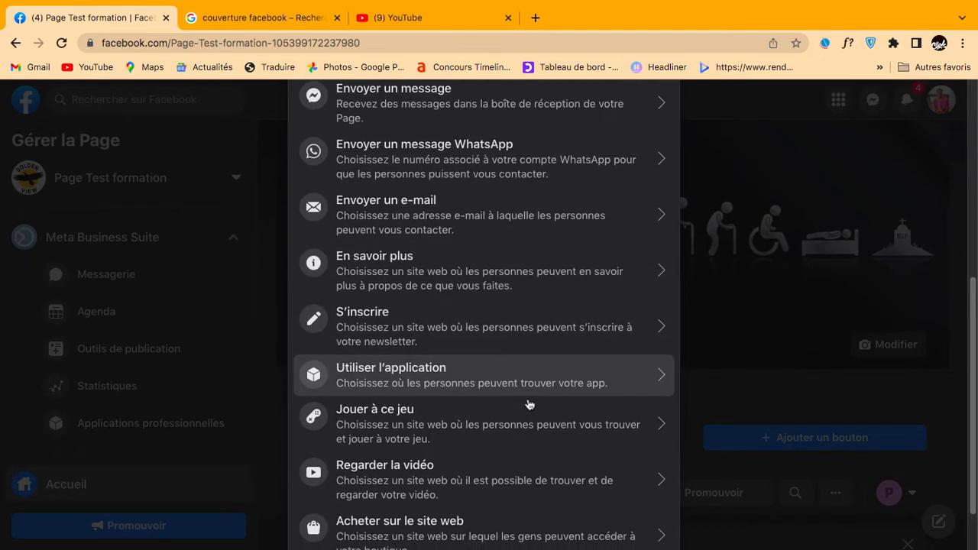
scroll(528, 396, up, 5)
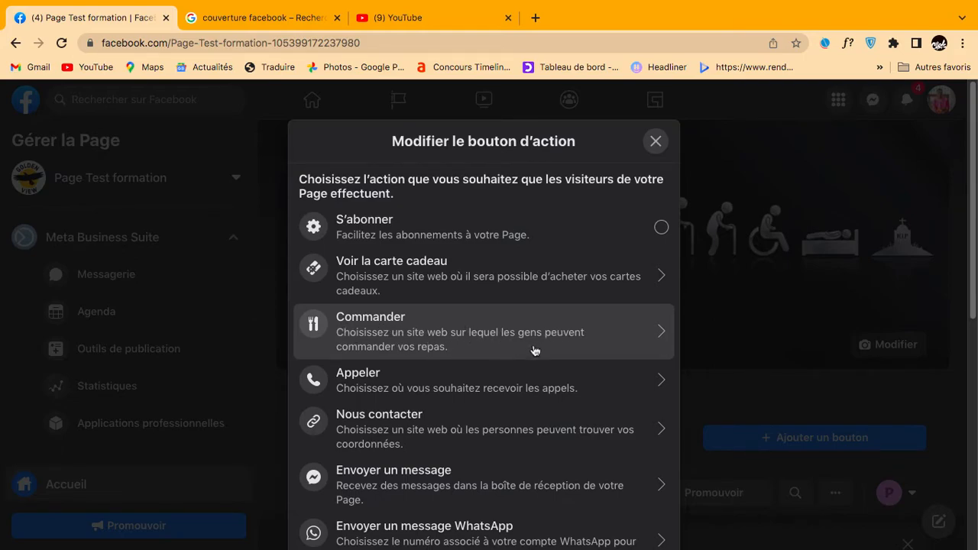
Choose En savoir plus as the Page's button action and begin entering its website.
scroll(503, 343, down, 1)
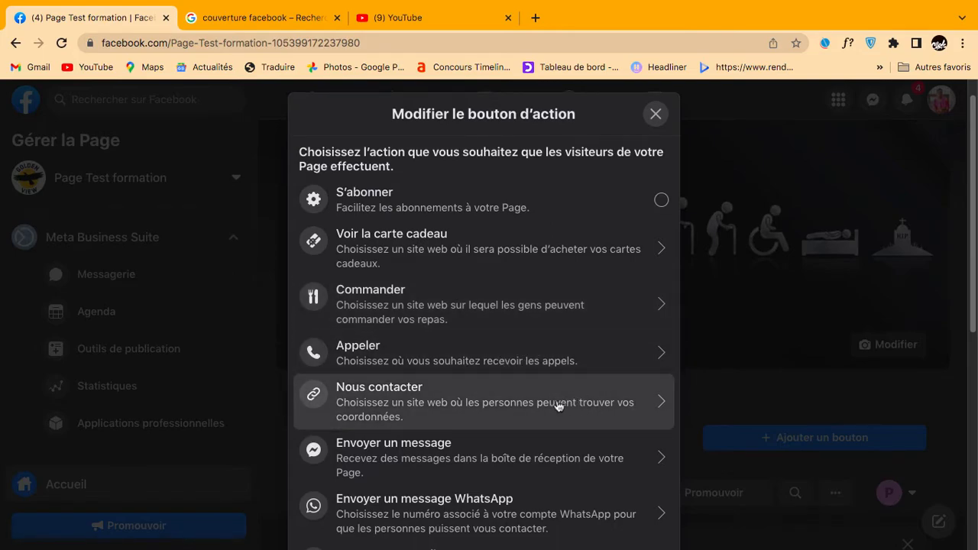
scroll(550, 406, down, 3)
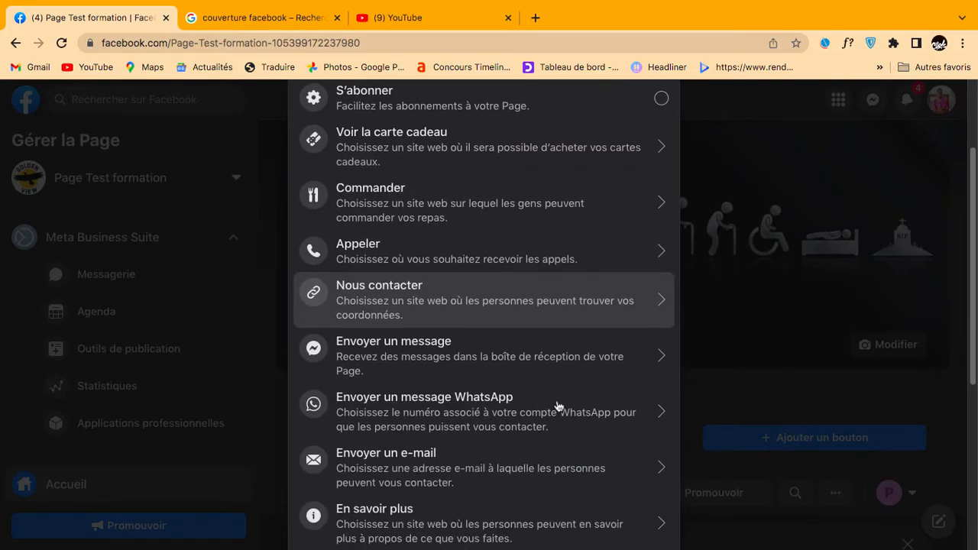
scroll(564, 409, down, 3)
scroll(566, 410, up, 5)
scroll(568, 411, down, 4)
scroll(570, 411, down, 4)
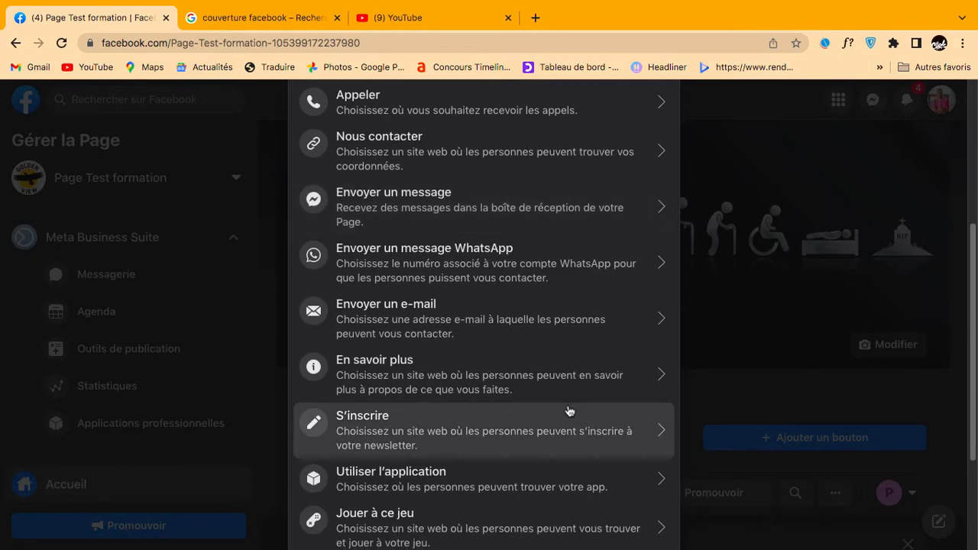
scroll(569, 412, down, 1)
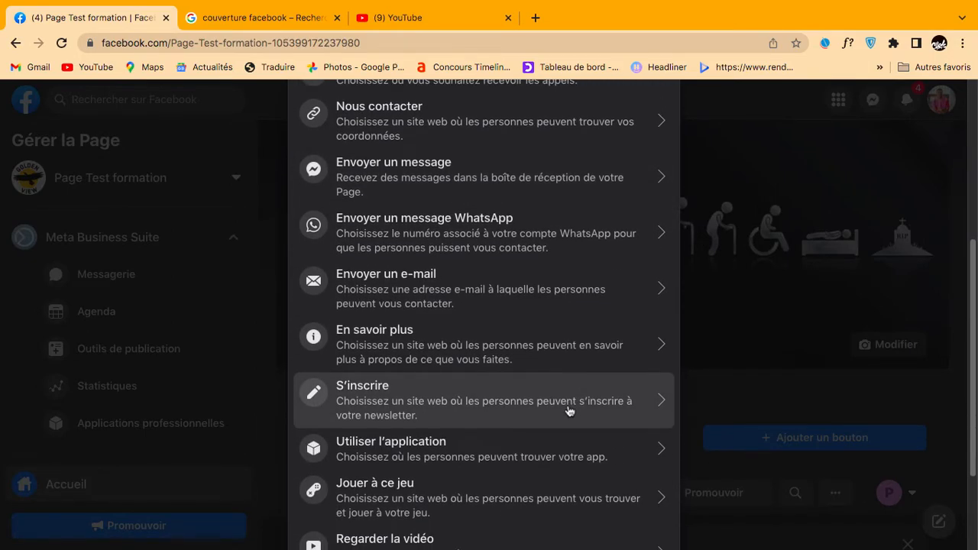
click(526, 349)
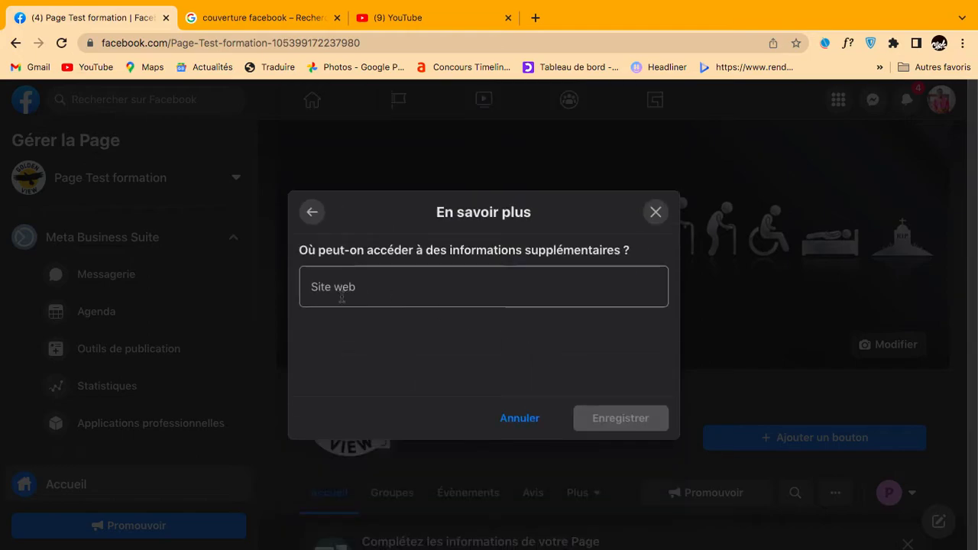
click(408, 292)
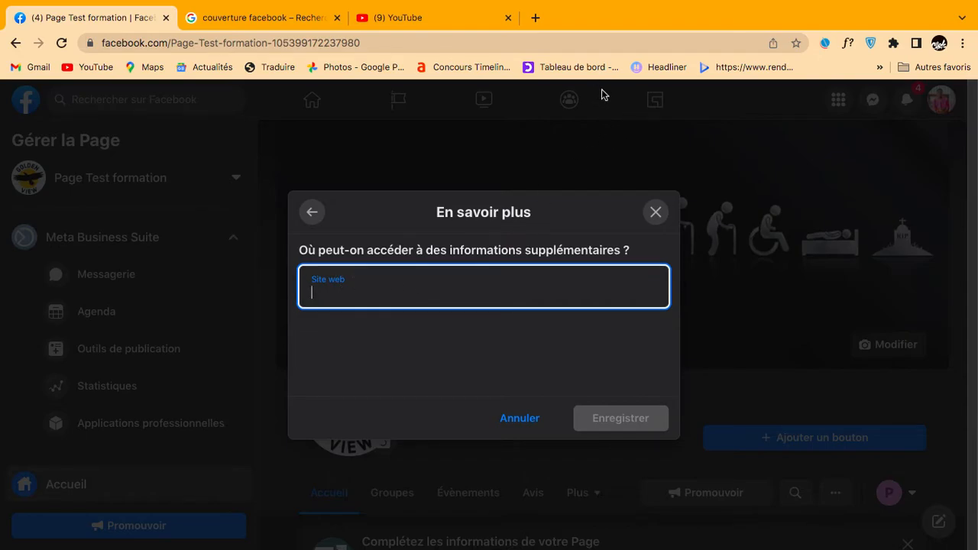
Try to take the personal blog's address from a new browser tab and enter it as the button's website.
click(535, 17)
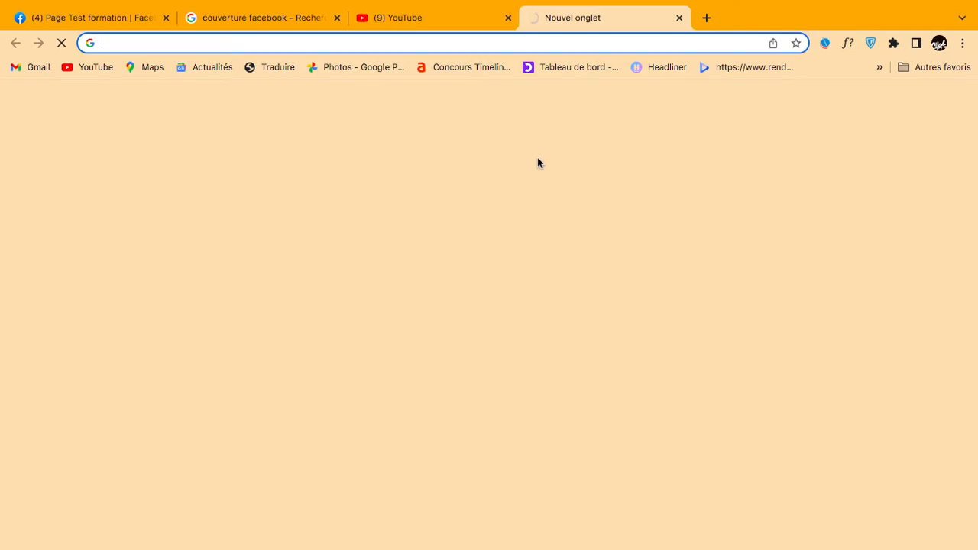
text(ch)
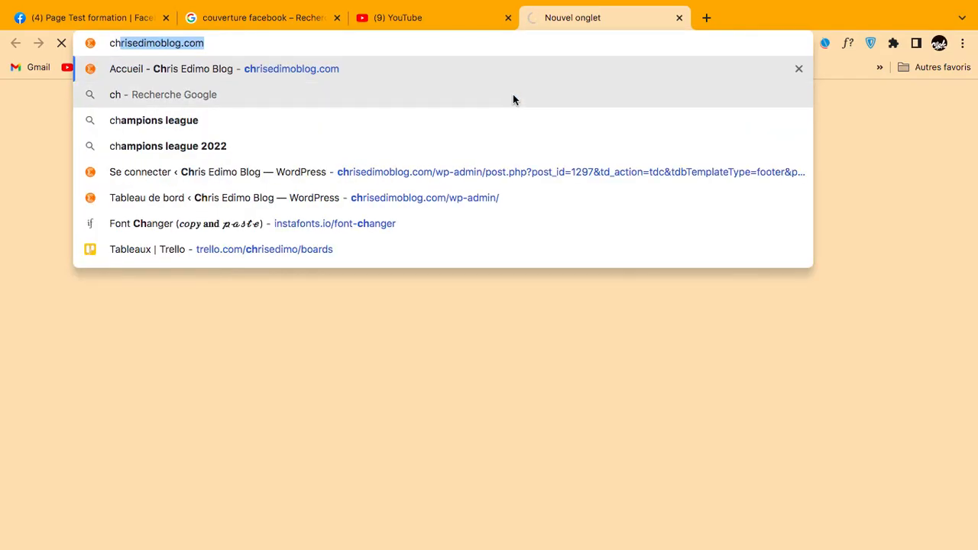
click(99, 18)
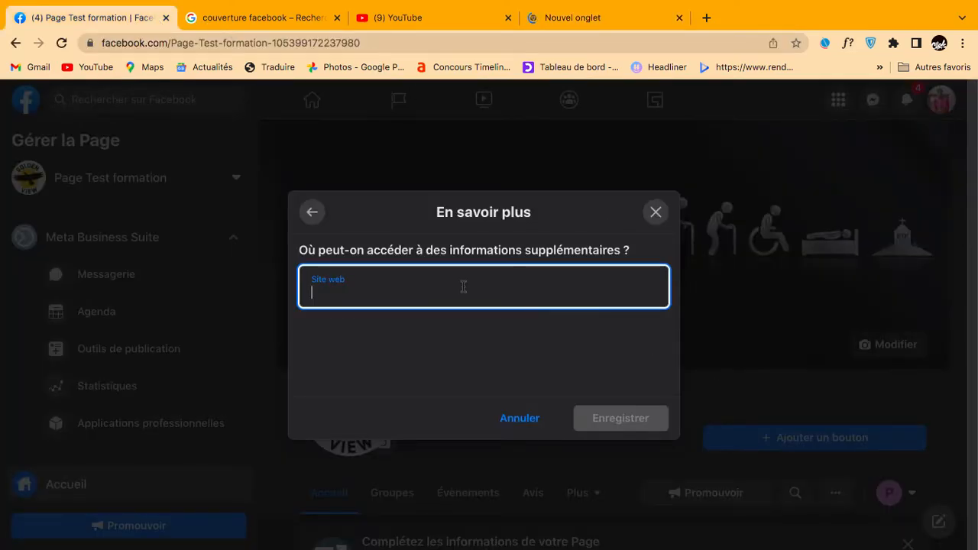
text(risedimoblog.com)
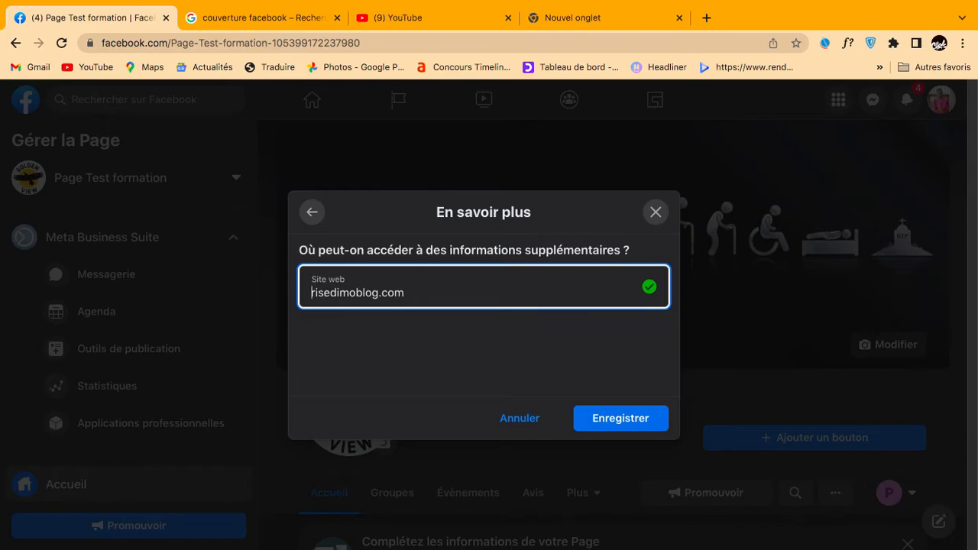
Load the personal blog in the new browser tab and copy its full web address.
click(570, 20)
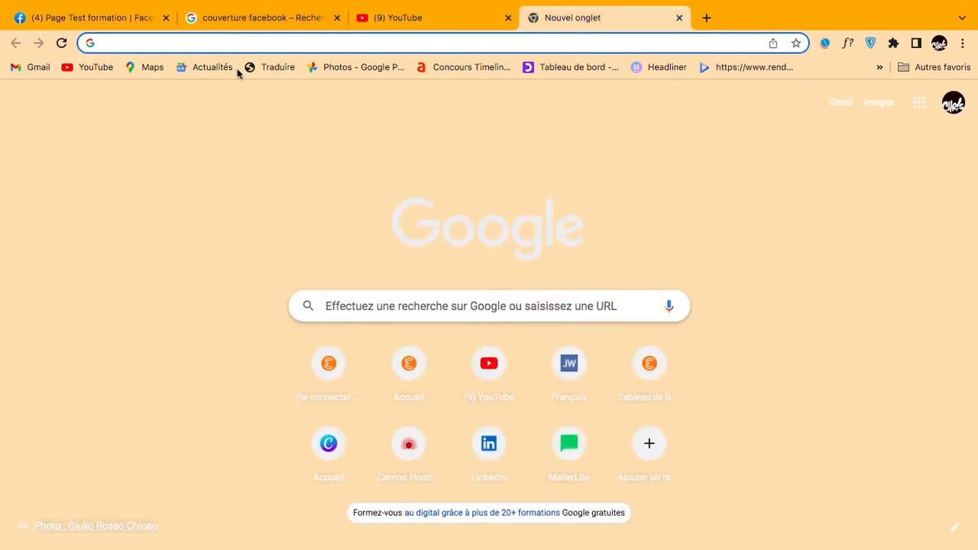
text(c)
click(212, 205)
click(254, 42)
key(super+c)
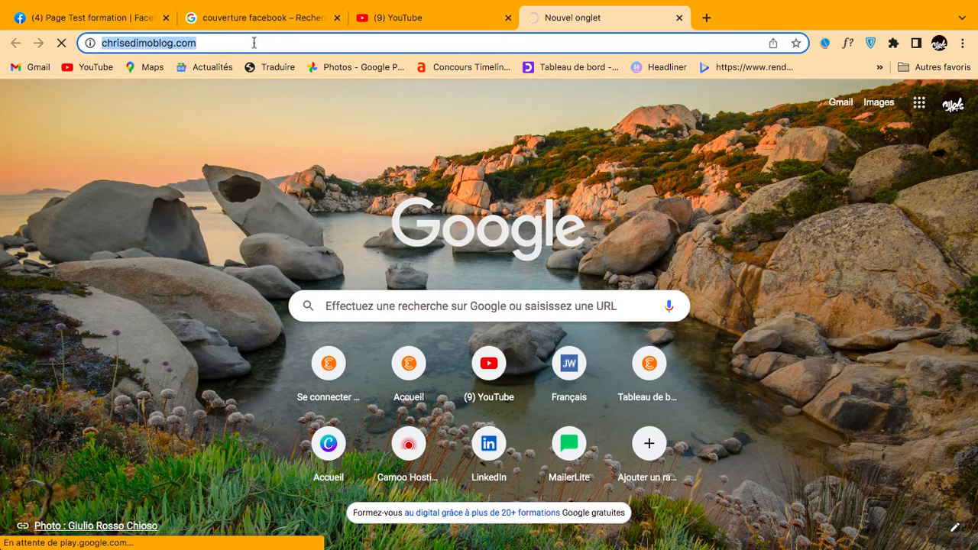
Replace the En savoir plus website with the copied blog address and save the action button.
click(107, 18)
click(514, 304)
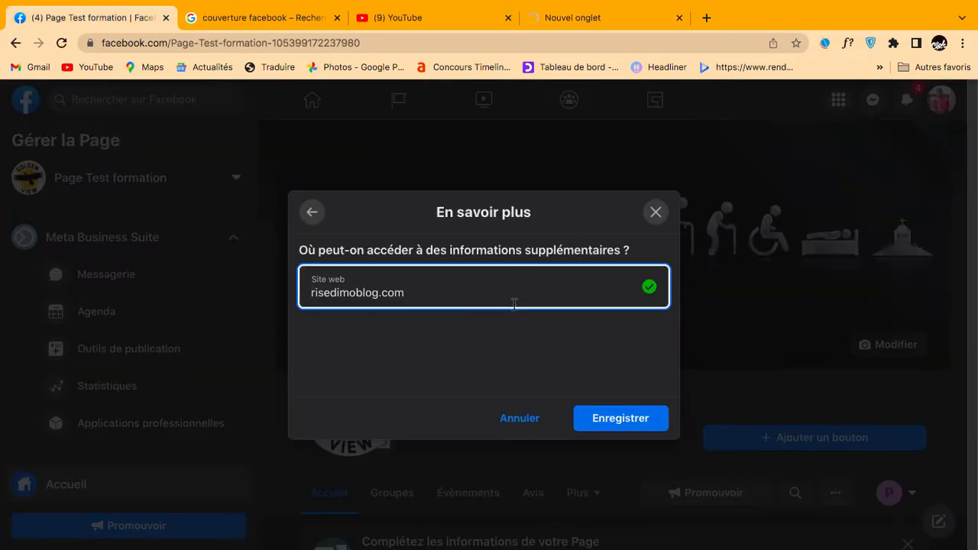
triple_click(465, 296)
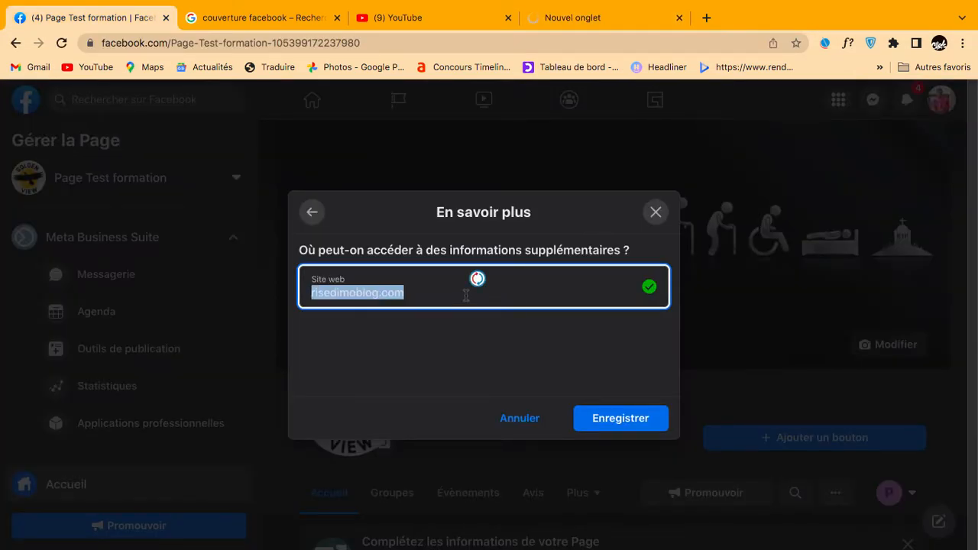
key(super+v)
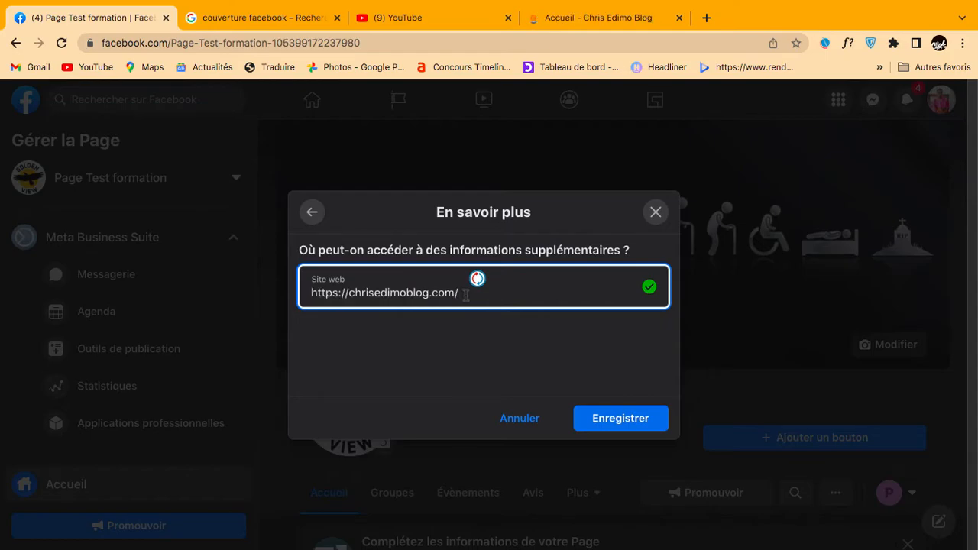
click(636, 425)
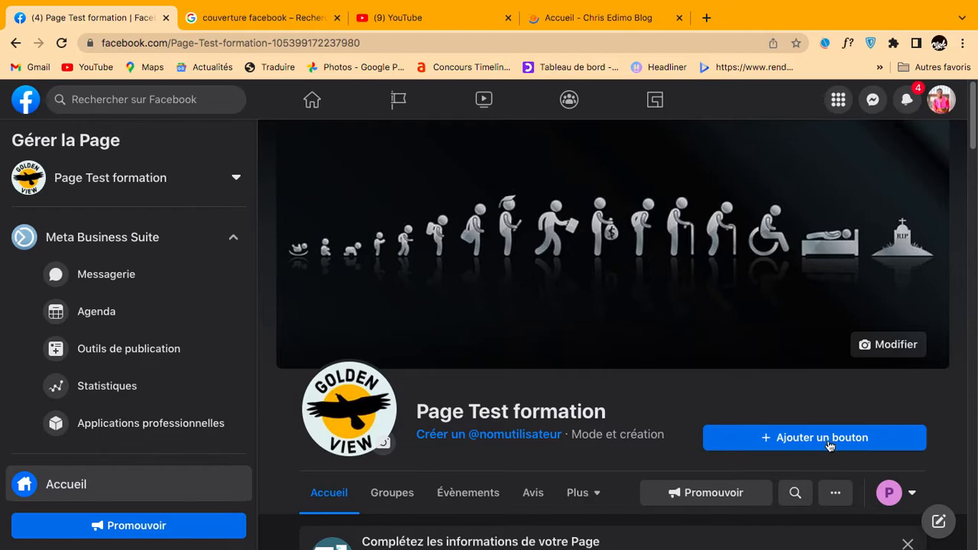
Test the En savoir plus button while interacting as the personal profile, and return to interacting as Page Test formation.
scroll(892, 494, down, 2)
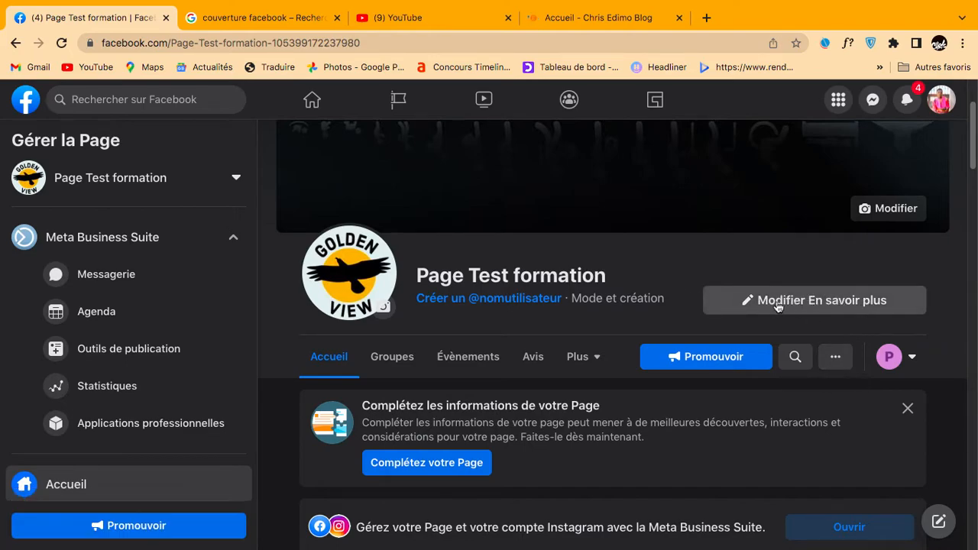
click(912, 359)
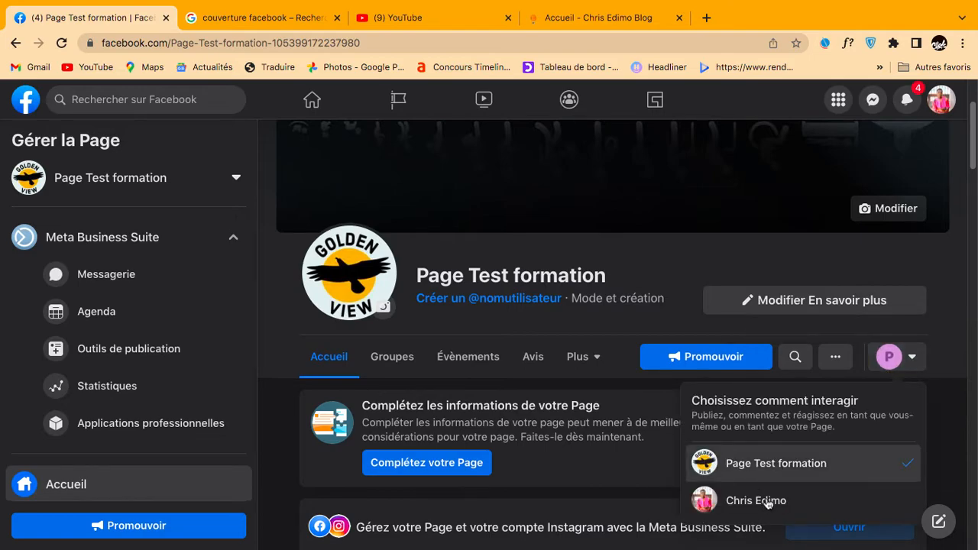
click(772, 499)
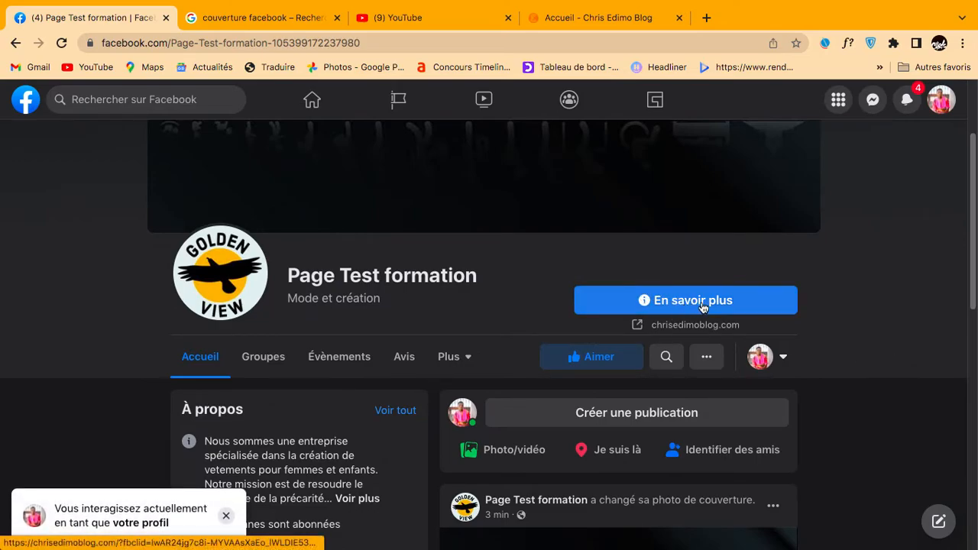
click(702, 304)
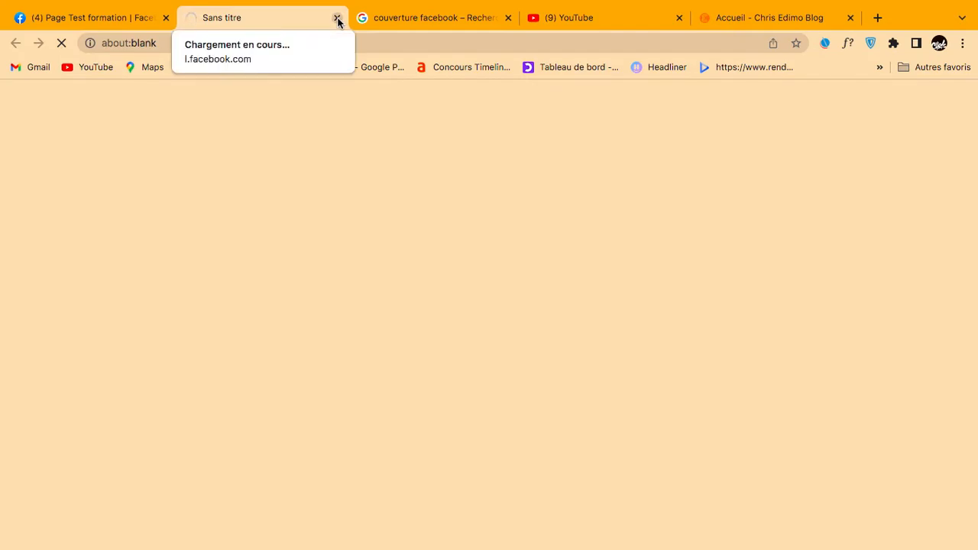
click(91, 21)
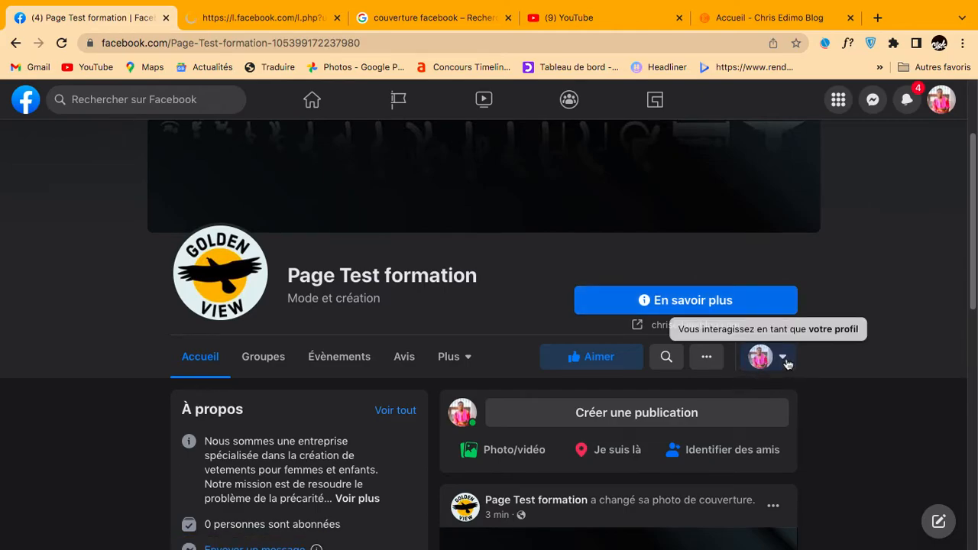
click(784, 359)
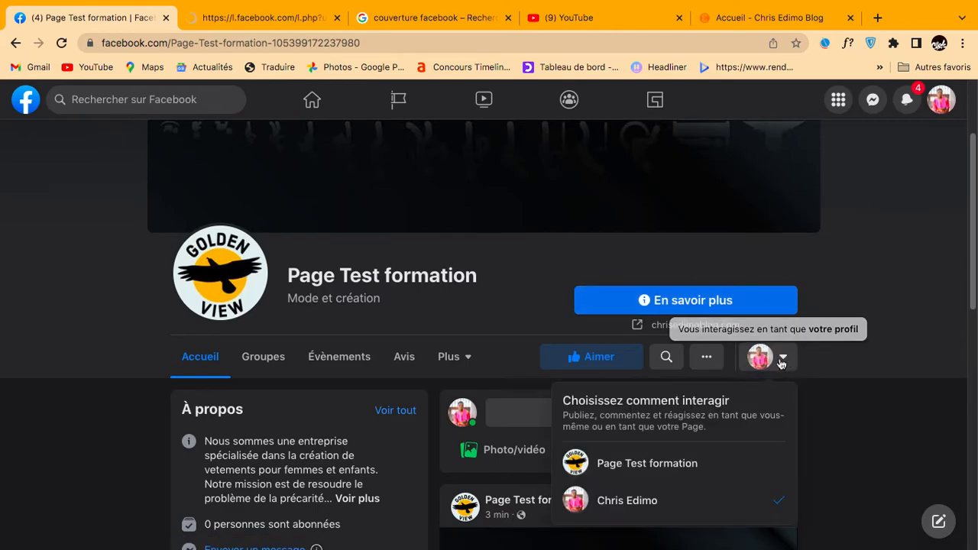
click(665, 469)
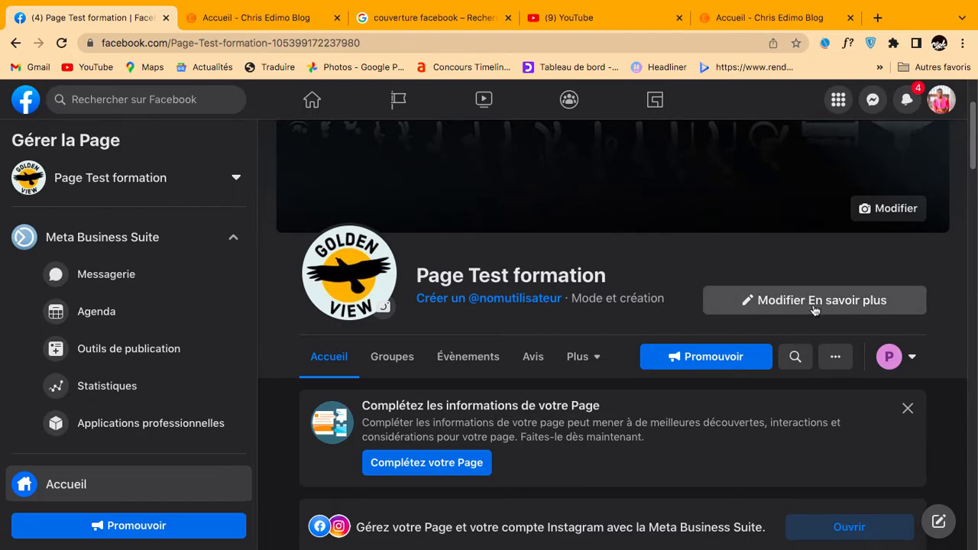
scroll(585, 399, down, 2)
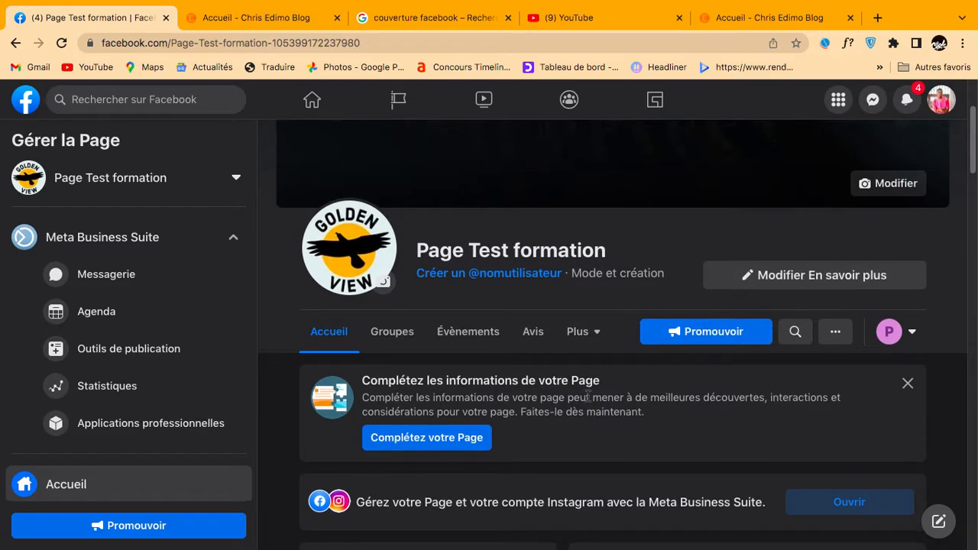
scroll(588, 395, down, 2)
scroll(588, 394, up, 5)
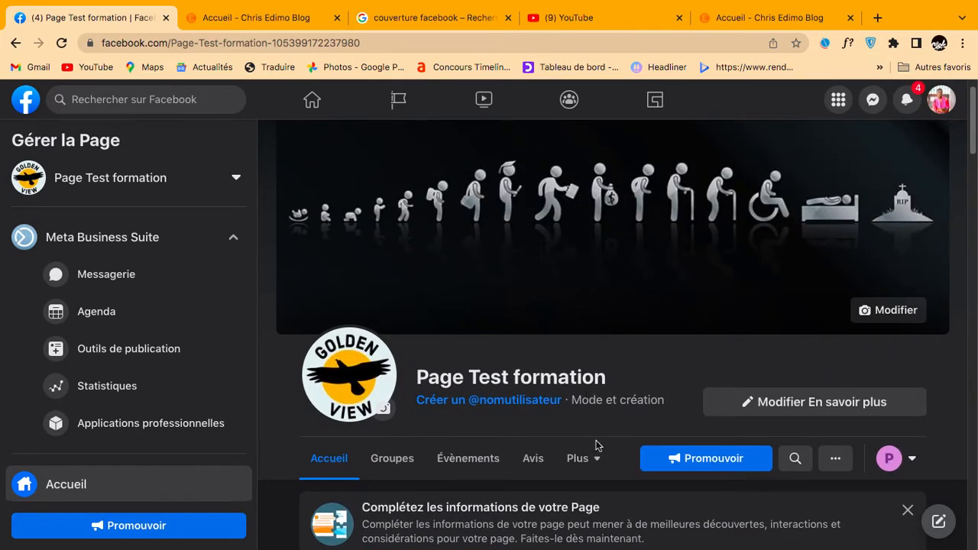
scroll(657, 390, down, 1)
scroll(659, 388, down, 5)
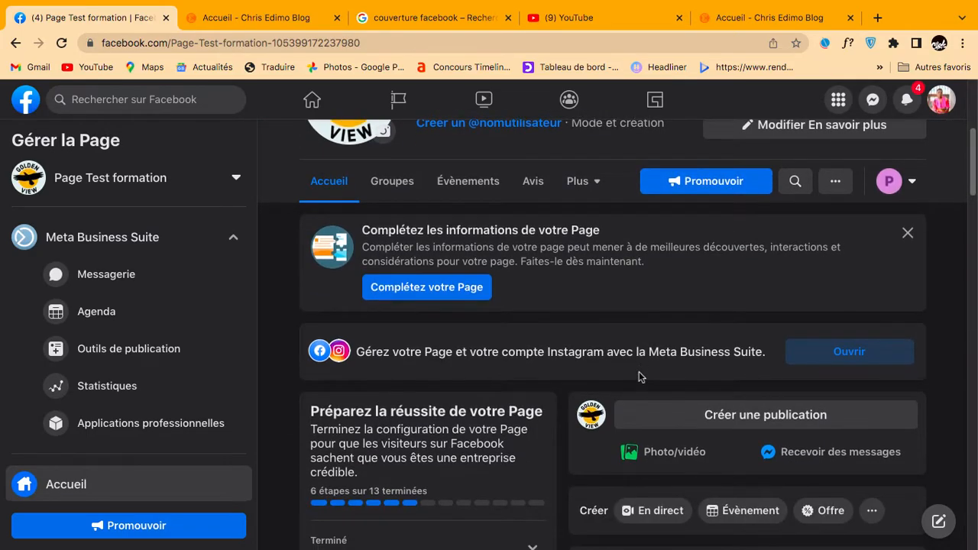
scroll(639, 374, up, 1)
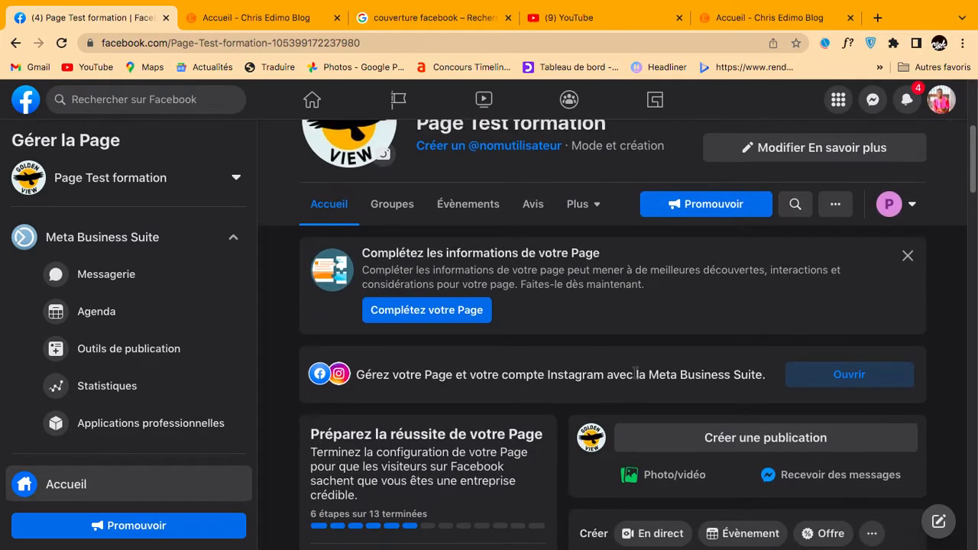
Open the Page's À propos section and review its general, hours, business and contact information.
click(584, 206)
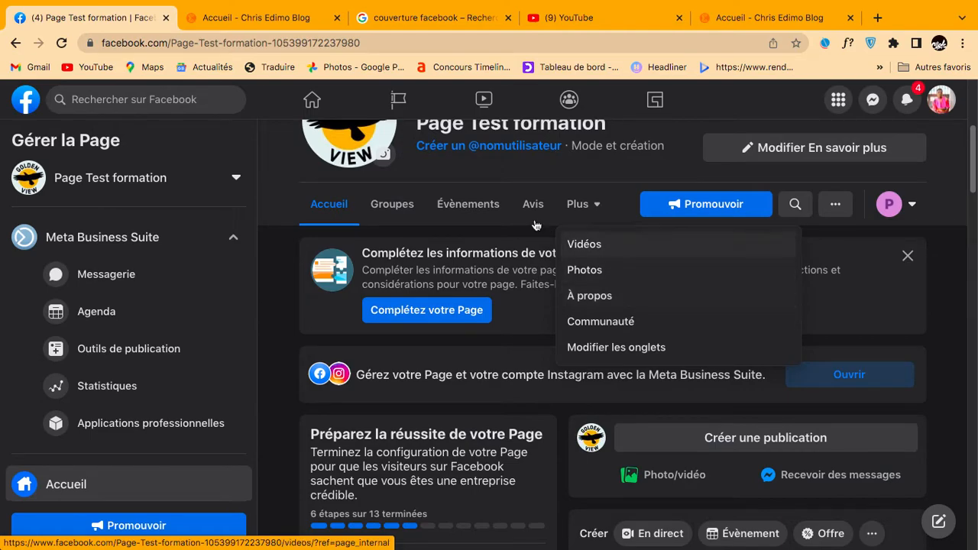
click(599, 207)
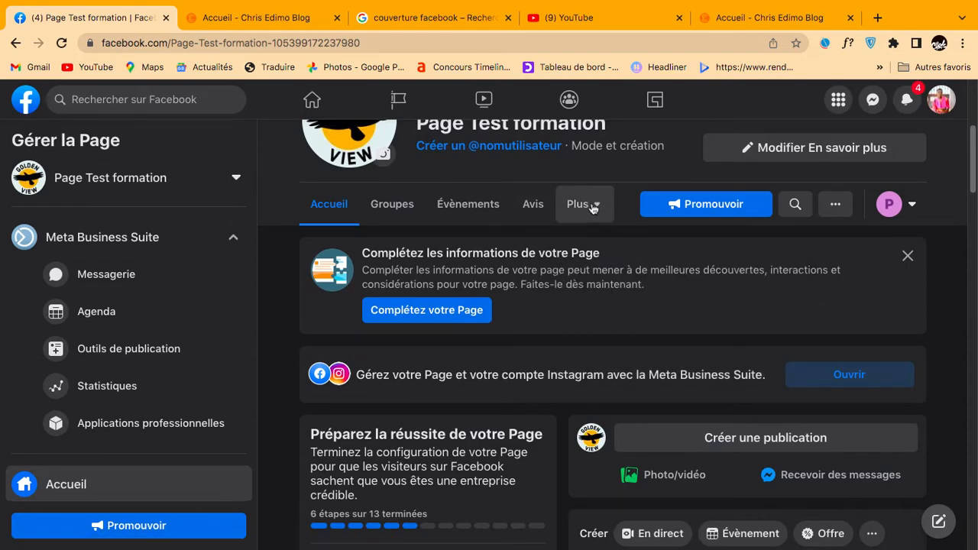
click(590, 212)
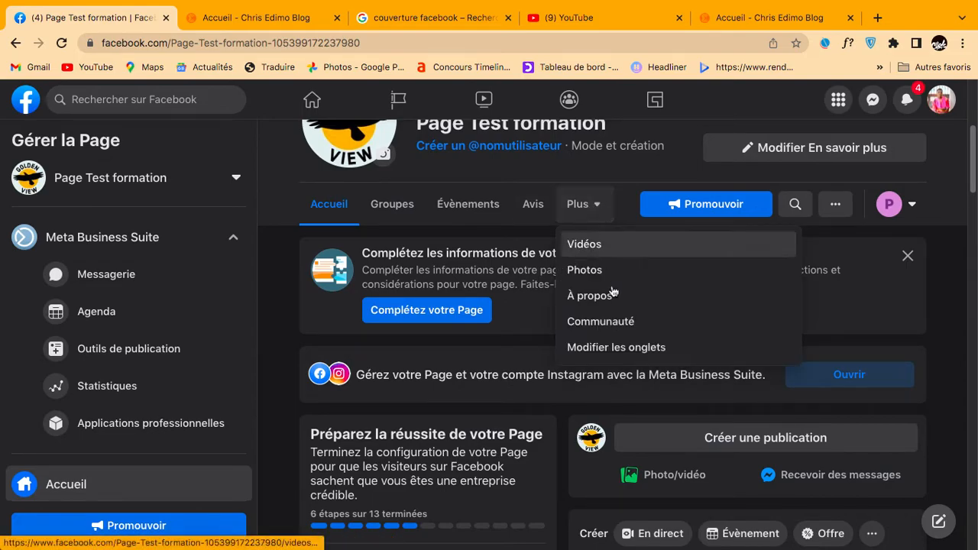
click(621, 298)
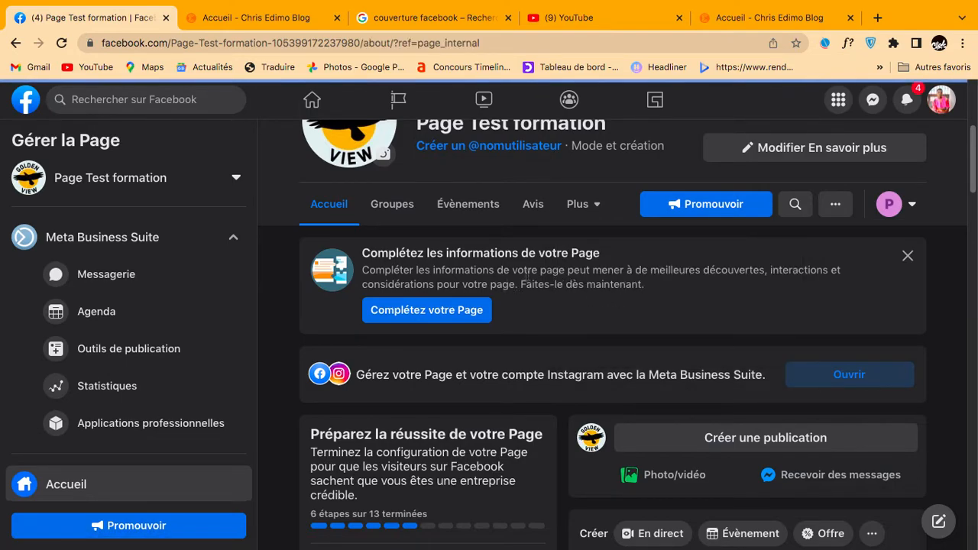
click(586, 205)
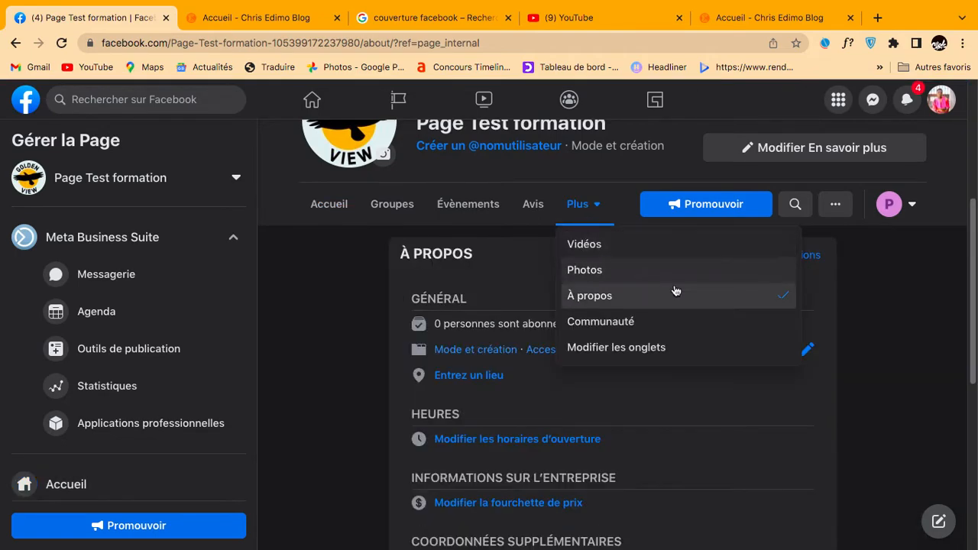
click(590, 214)
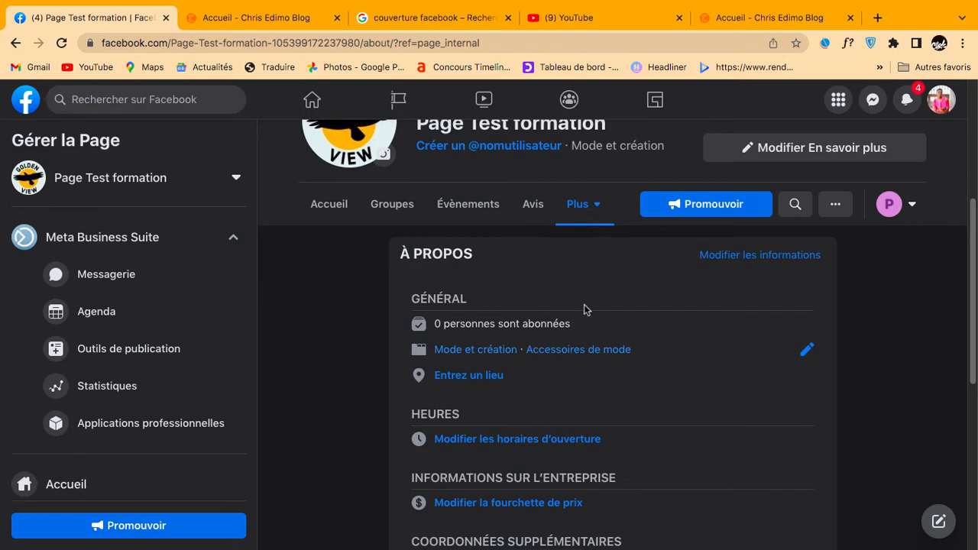
scroll(588, 328, down, 6)
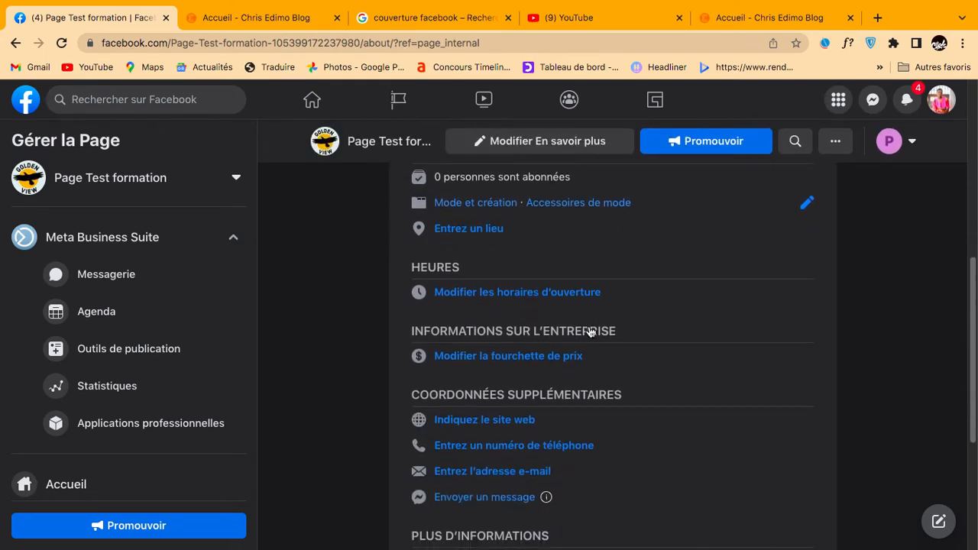
scroll(587, 327, up, 8)
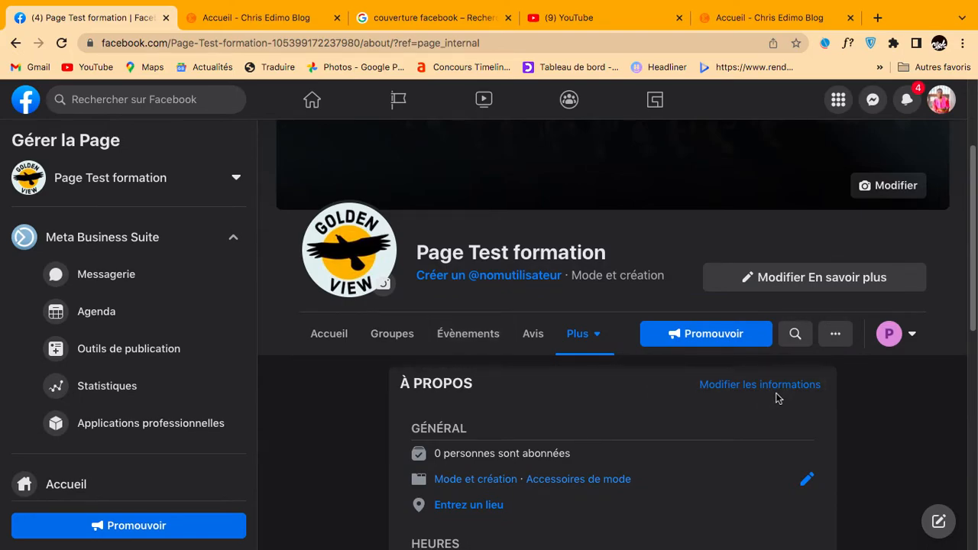
Try to open the editor for the Page's information, and the category editor in the Général section.
click(775, 393)
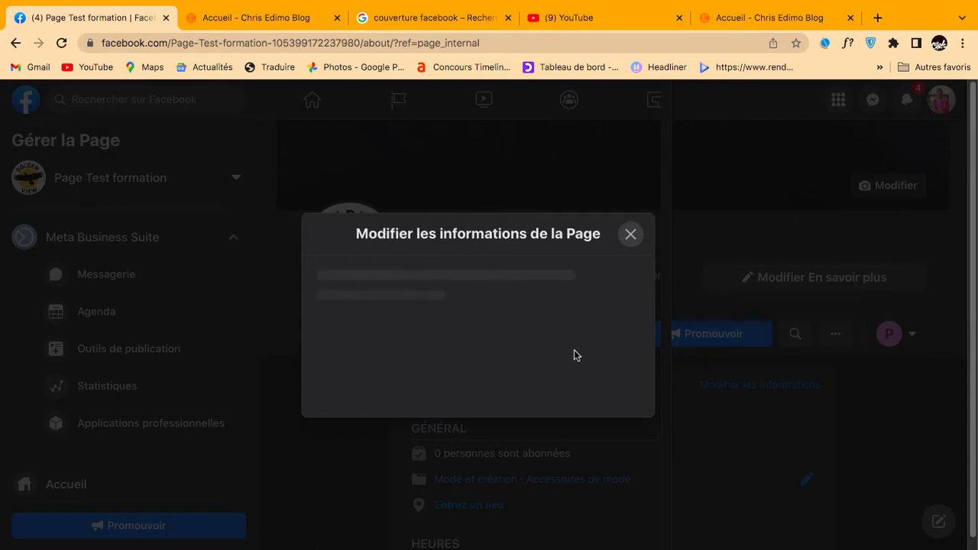
click(628, 231)
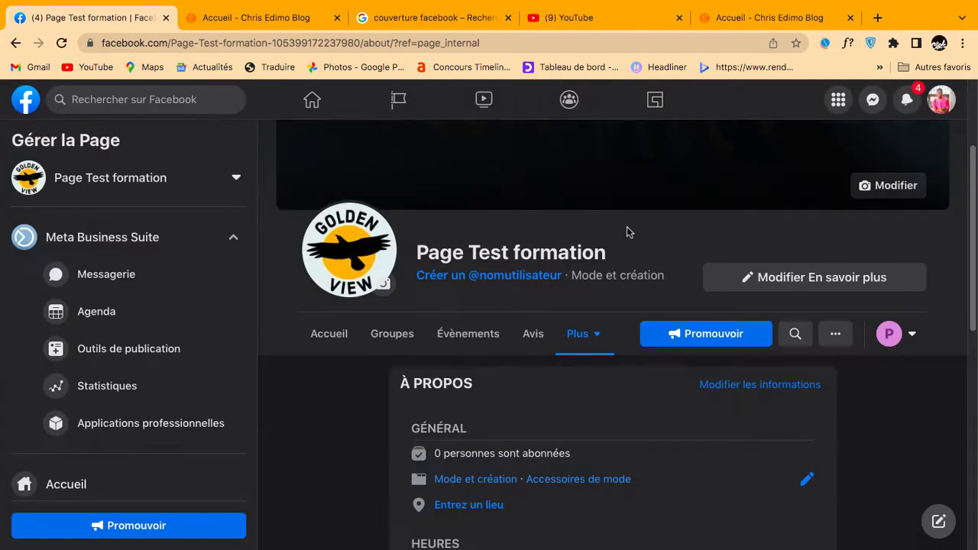
click(787, 390)
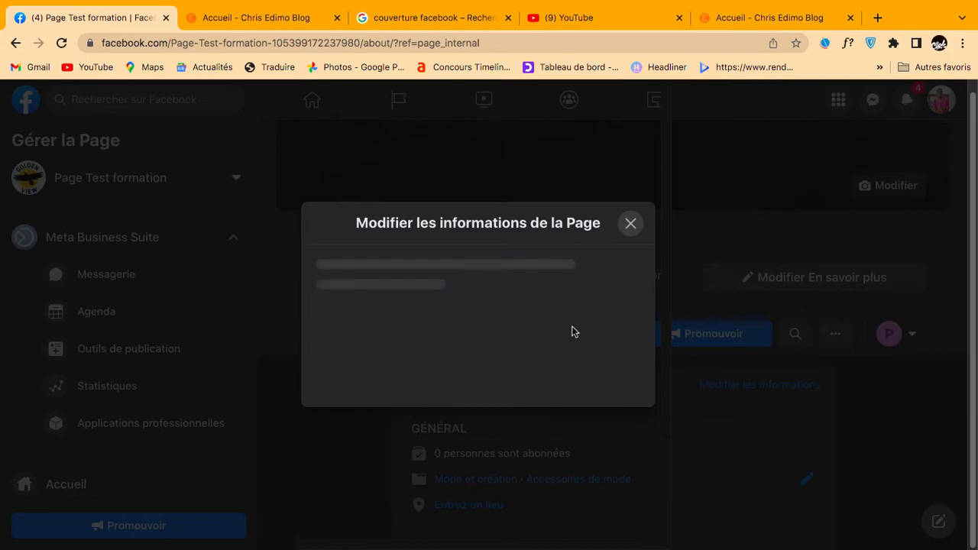
click(631, 224)
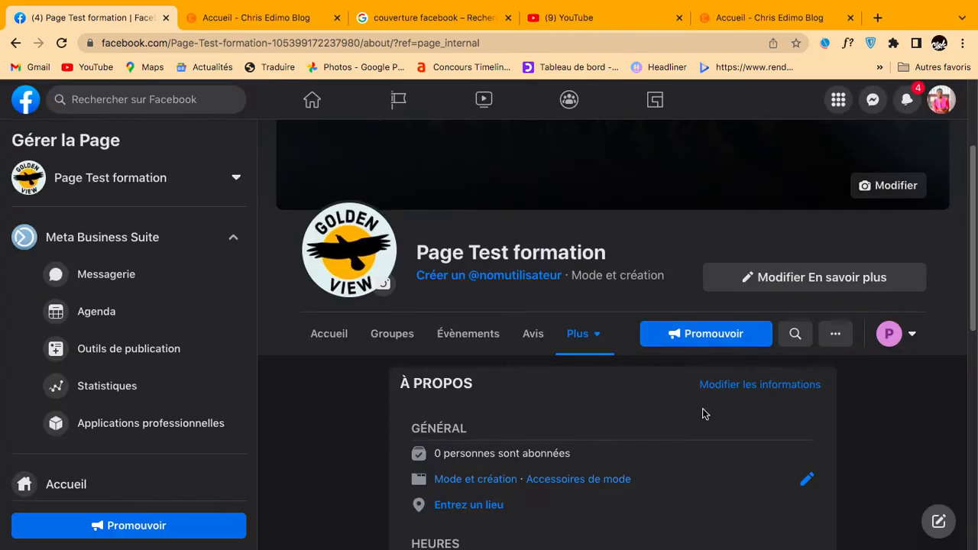
scroll(731, 411, down, 3)
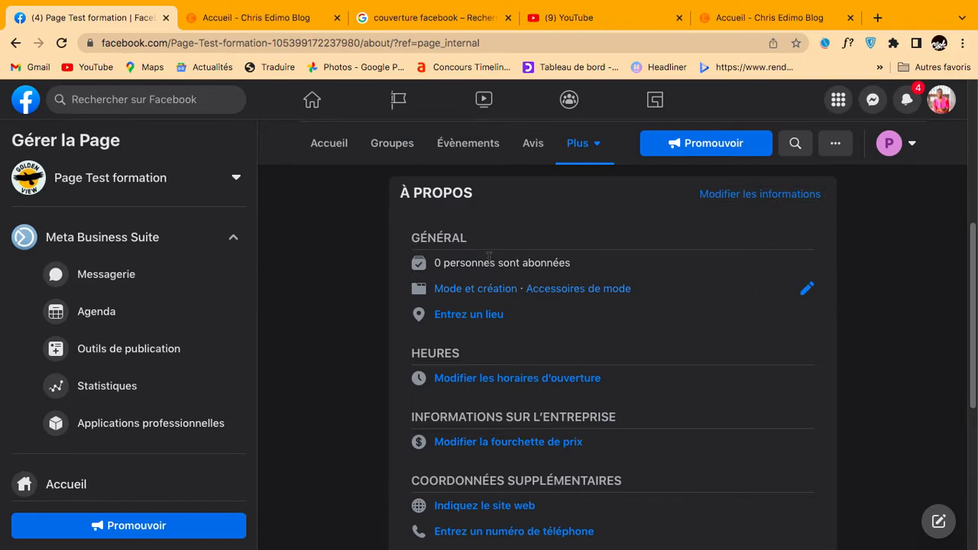
click(808, 292)
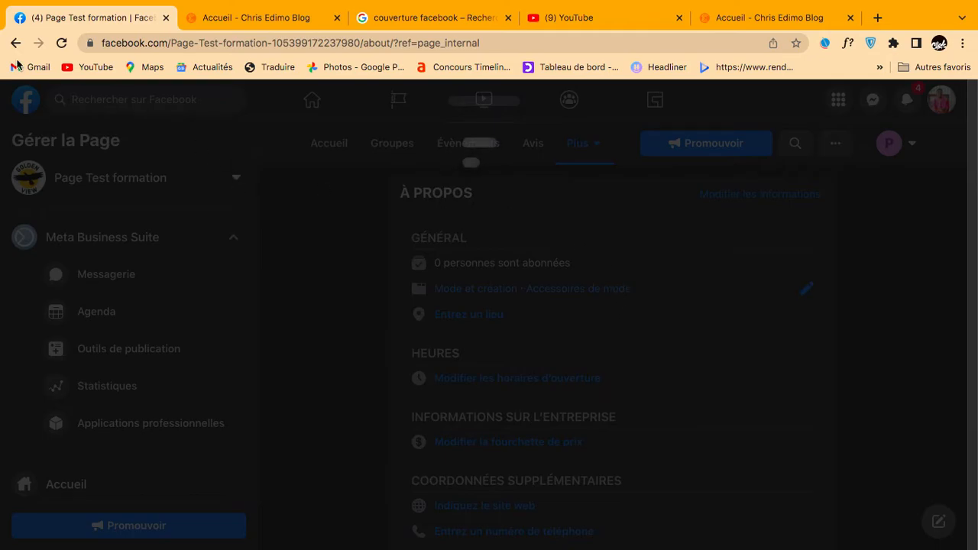
Reload the À propos page and open the Page information for editing.
click(62, 44)
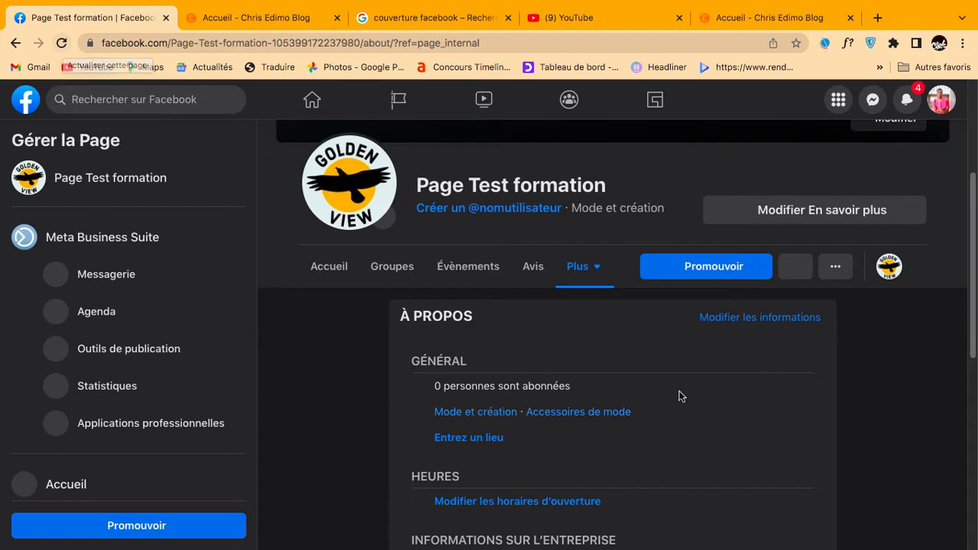
click(752, 320)
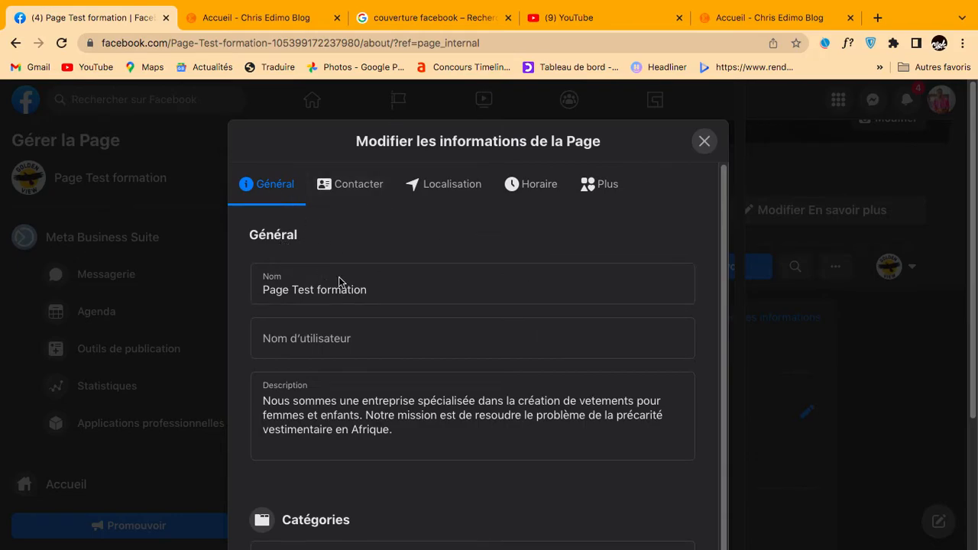
scroll(383, 295, down, 1)
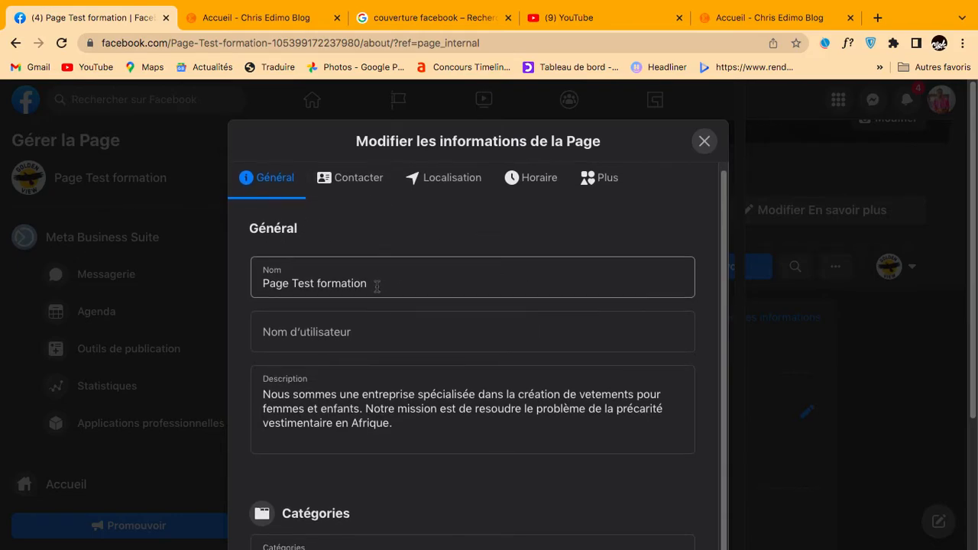
Try to set the Page's username to FormationTest.
click(384, 327)
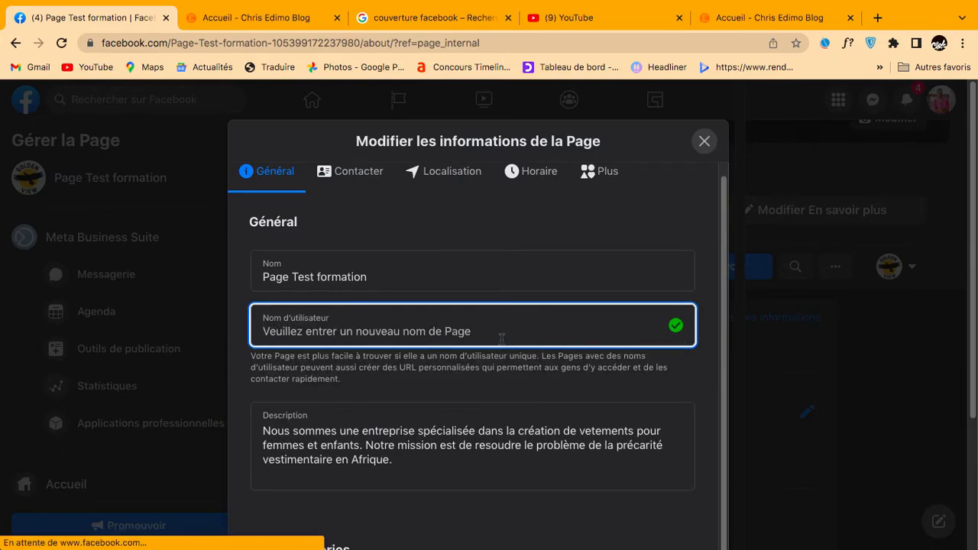
text(FormationTest)
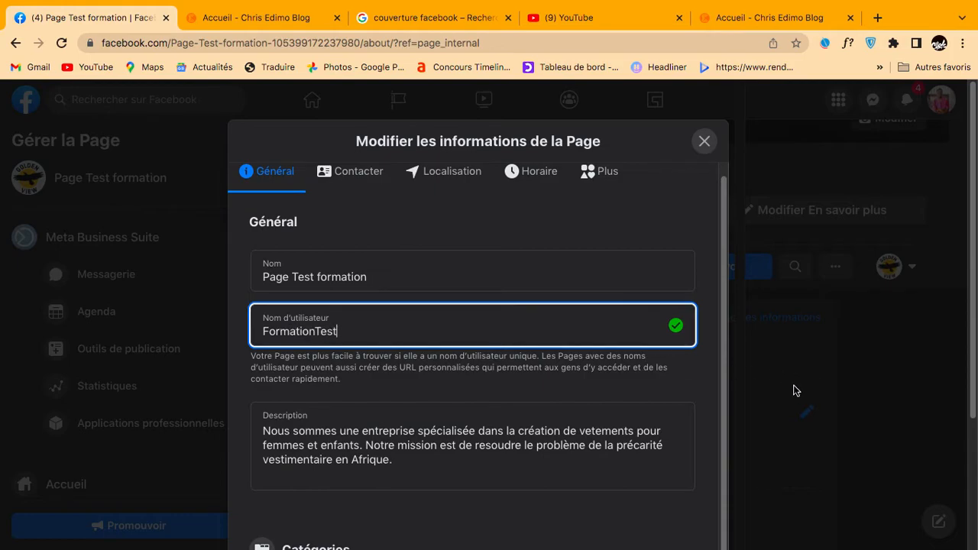
click(696, 377)
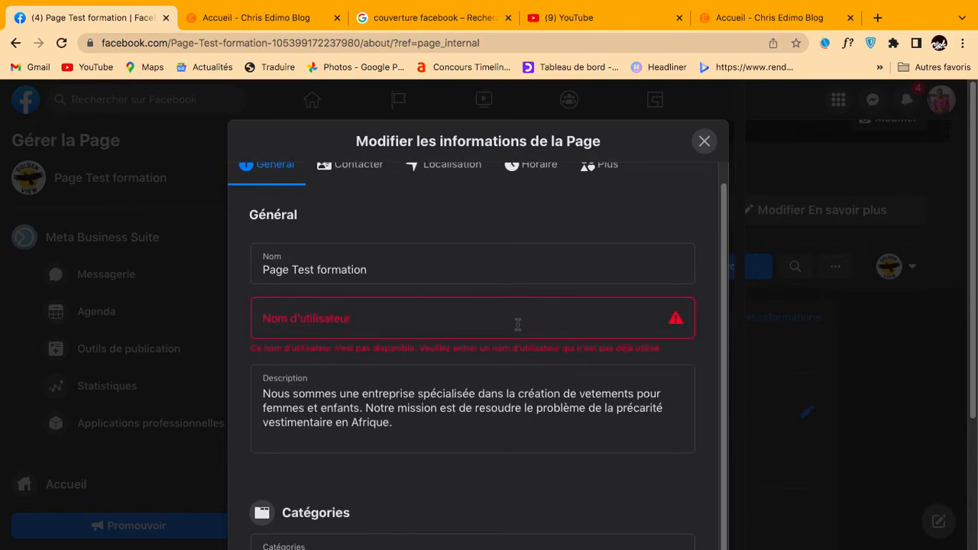
Review the description and categories in the general Page information and switch to the contact information.
scroll(518, 321, down, 1)
scroll(519, 318, down, 3)
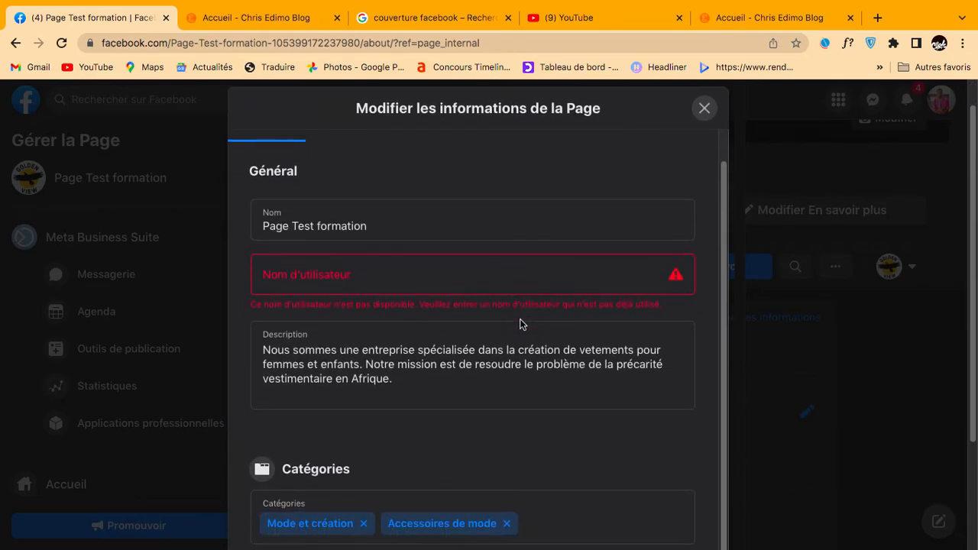
scroll(519, 325, down, 3)
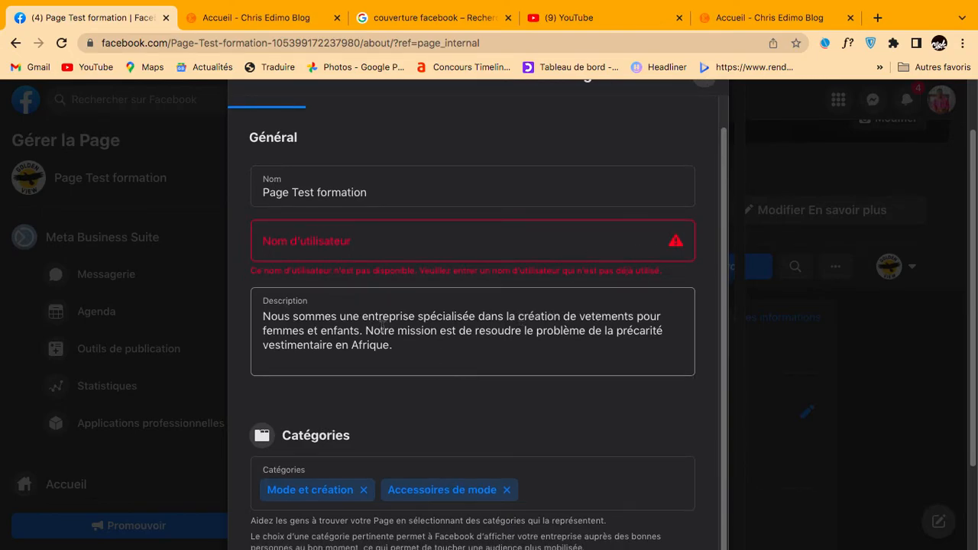
scroll(481, 389, down, 3)
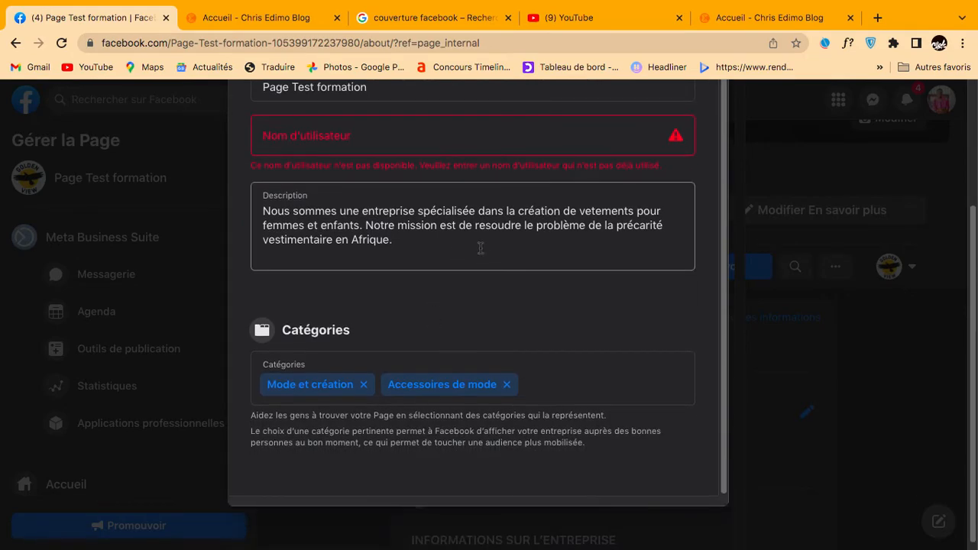
scroll(478, 291, down, 1)
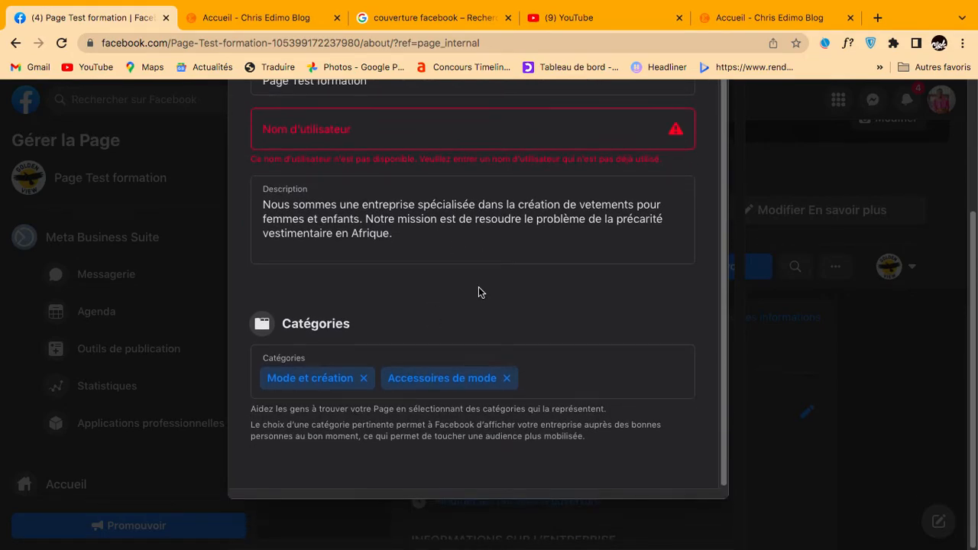
scroll(478, 292, up, 1)
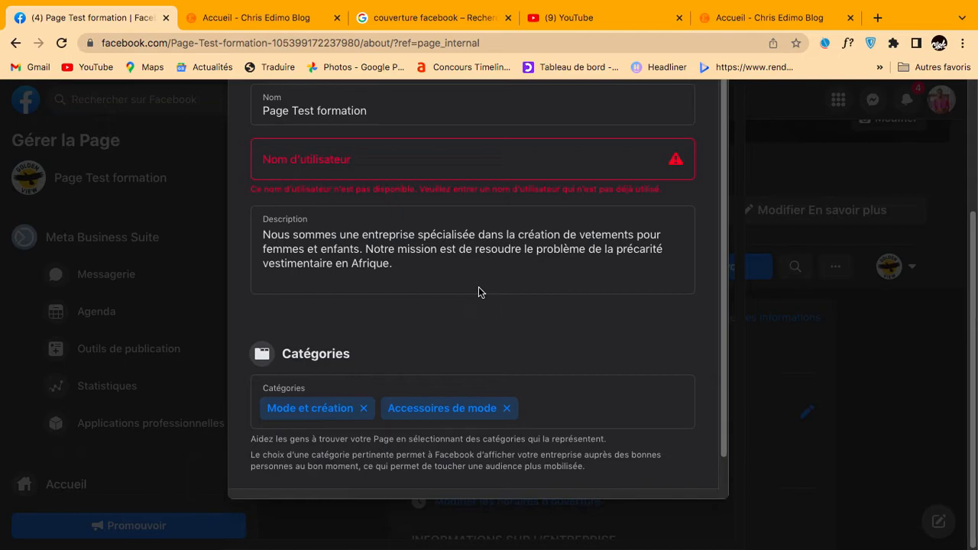
scroll(483, 271, up, 5)
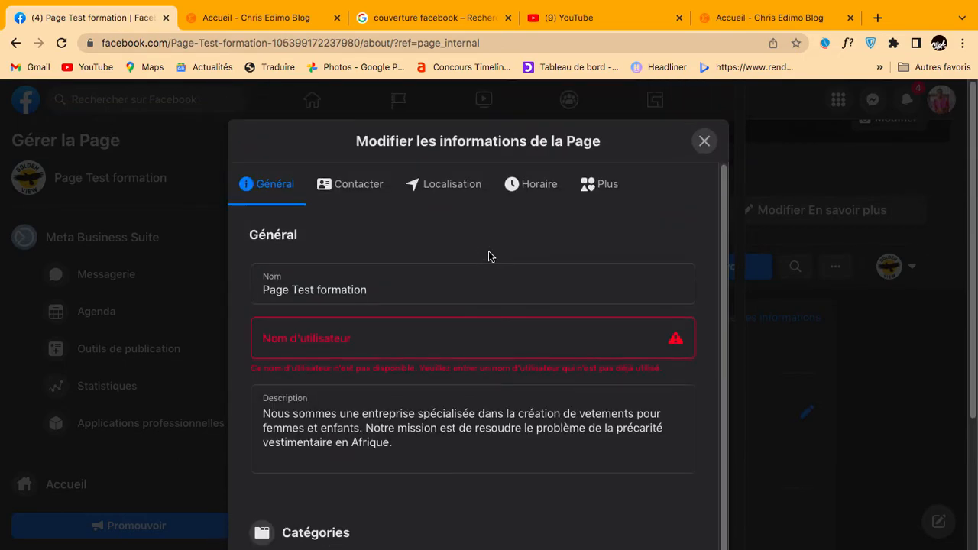
click(364, 198)
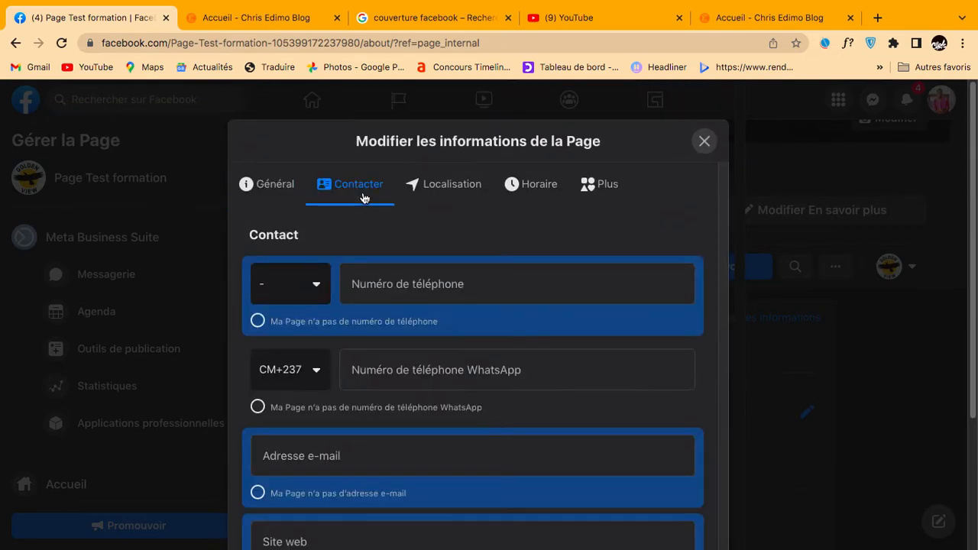
click(318, 285)
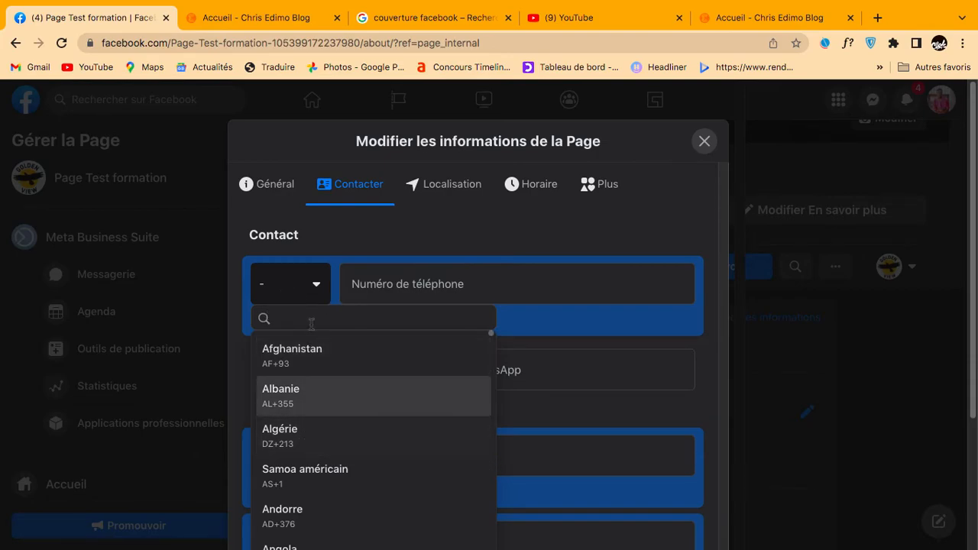
text(ca)
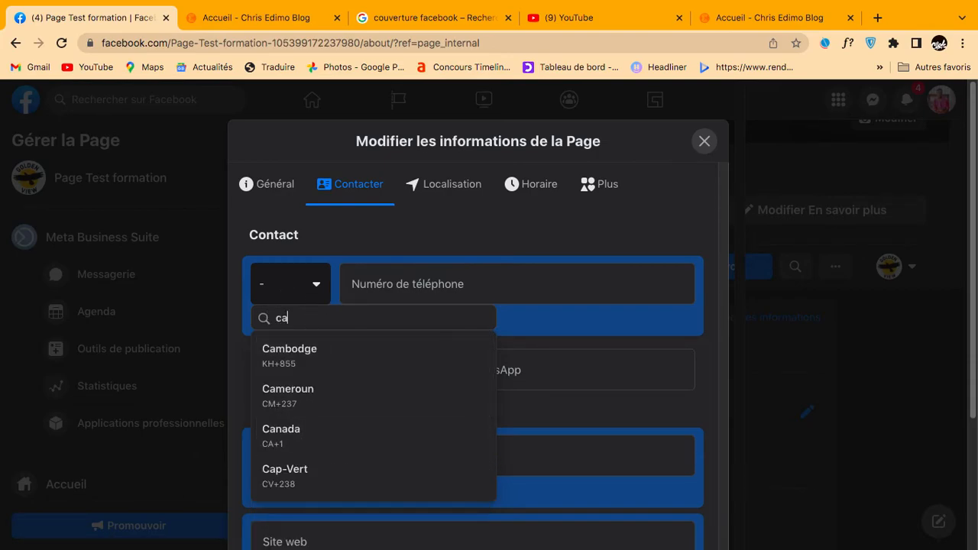
click(296, 396)
click(417, 291)
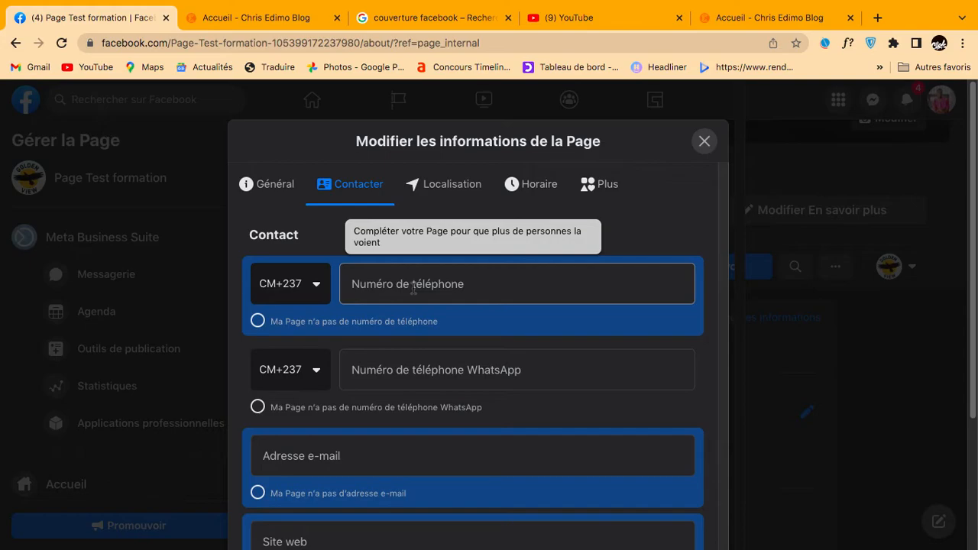
Declare in the contact information that the Page has no phone number, no e-mail address and no website.
click(259, 321)
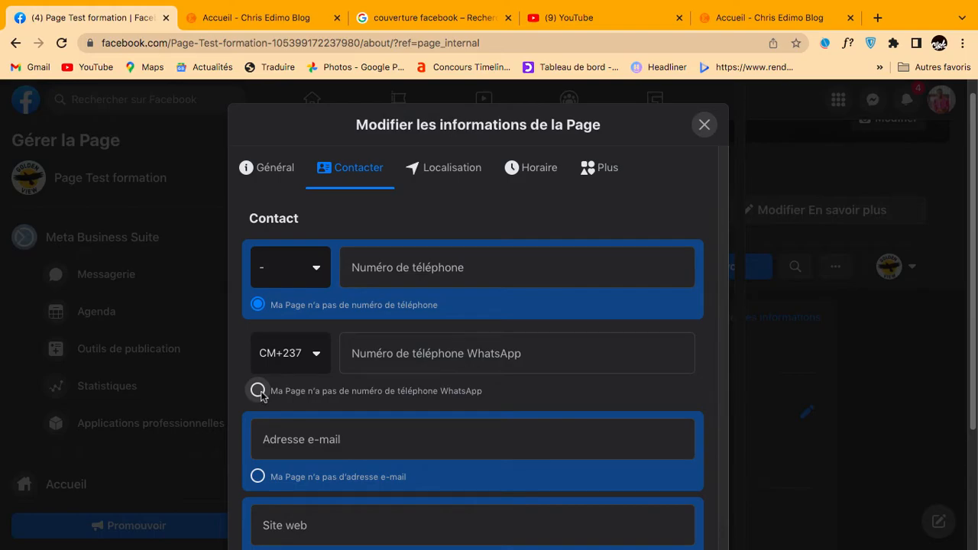
click(258, 391)
click(656, 234)
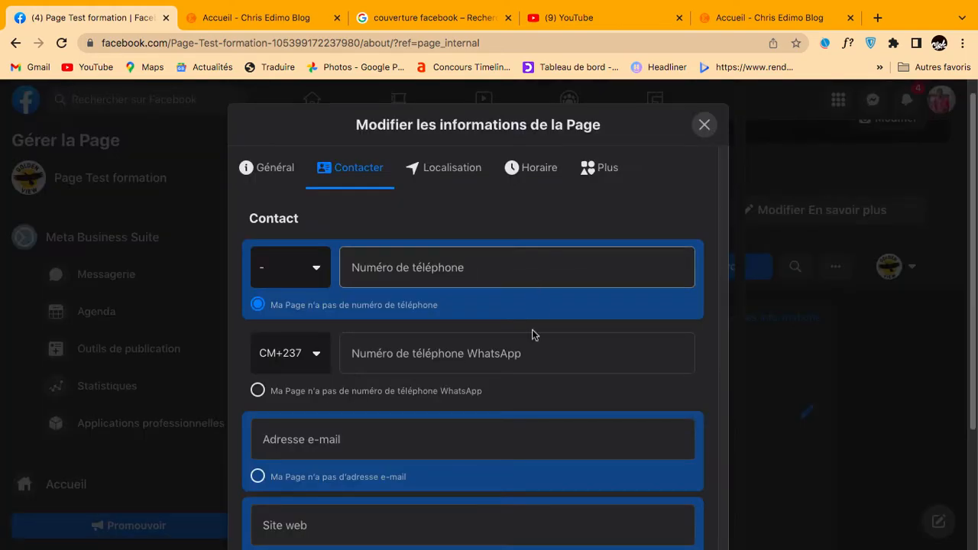
scroll(512, 332, down, 1)
scroll(459, 317, down, 3)
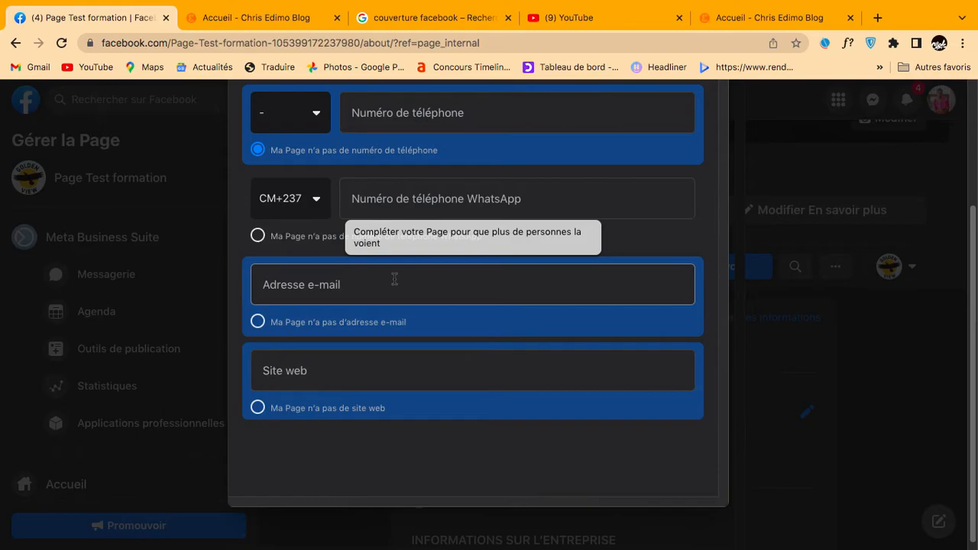
click(257, 408)
click(258, 322)
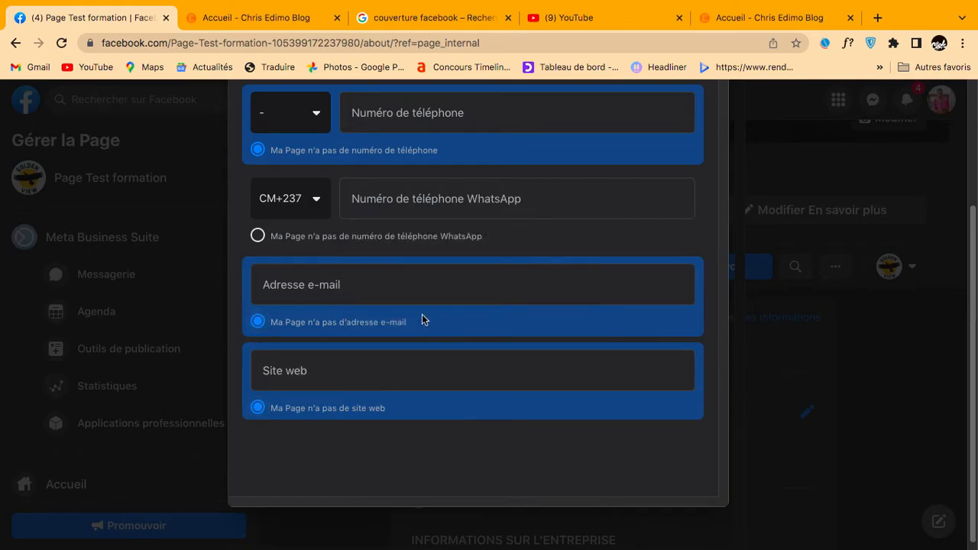
scroll(426, 311, up, 2)
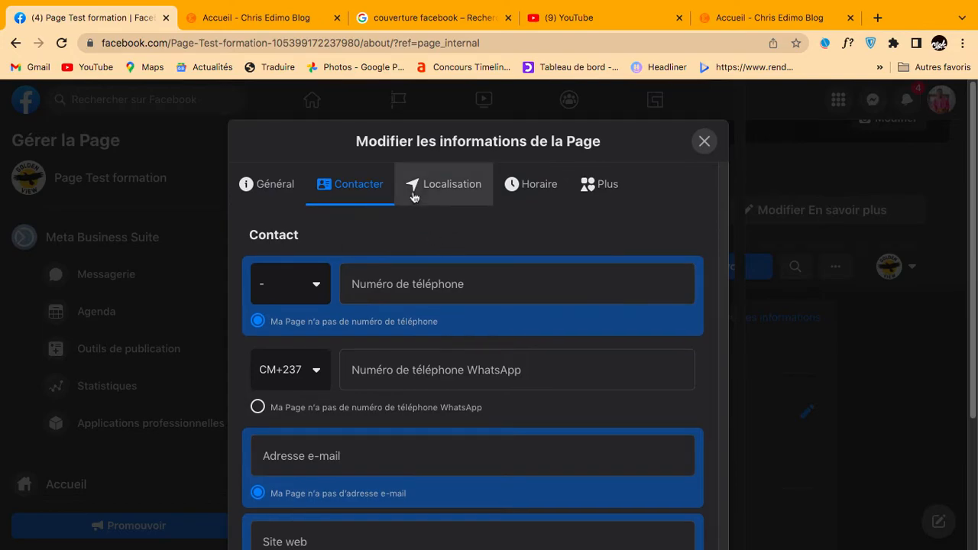
Review the Page's contact entries, and examine the address fields, map and Zone de service option in its location information.
scroll(446, 354, down, 2)
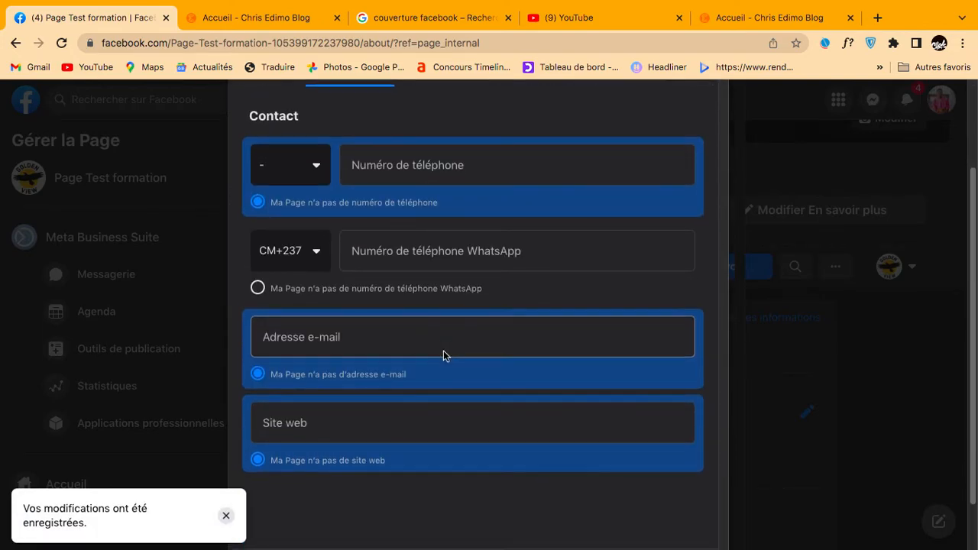
scroll(445, 352, up, 1)
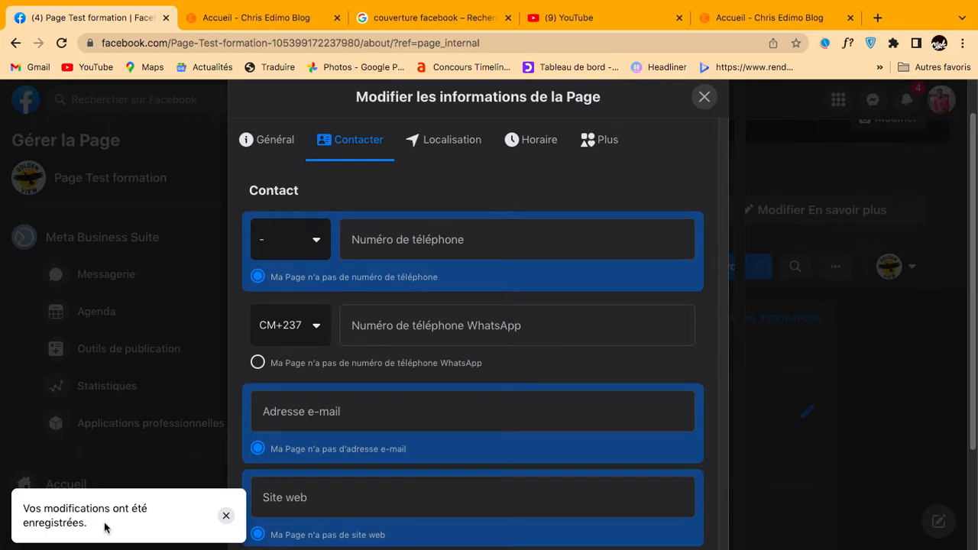
scroll(388, 419, down, 3)
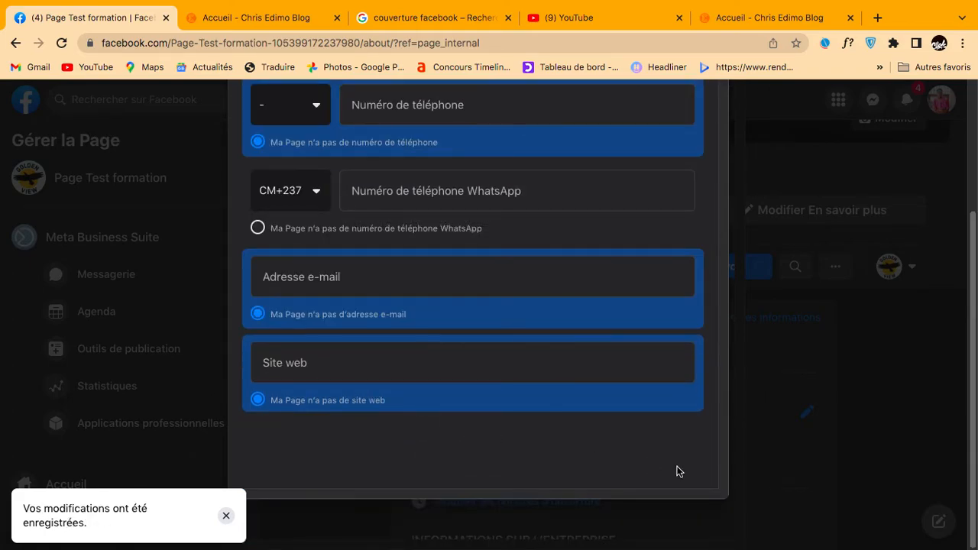
scroll(677, 472, up, 2)
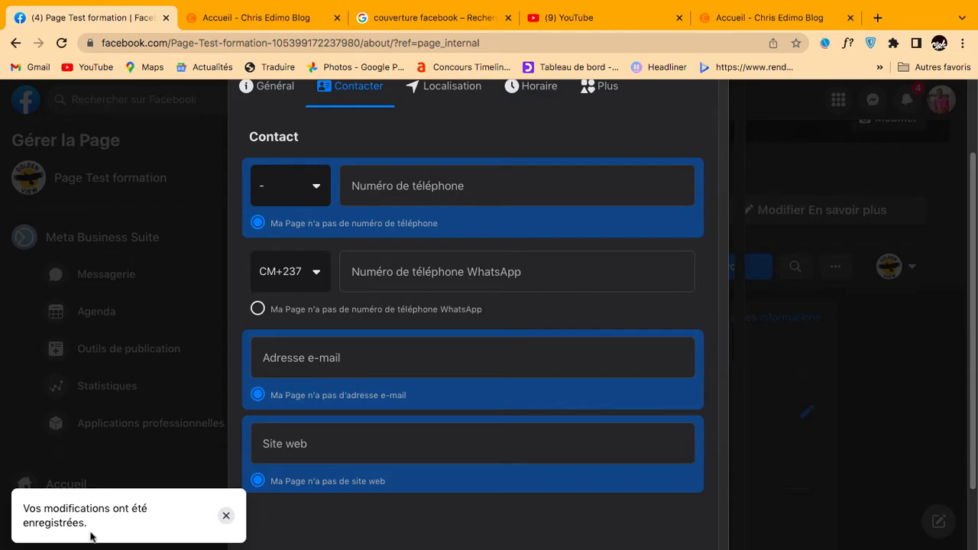
scroll(474, 356, up, 3)
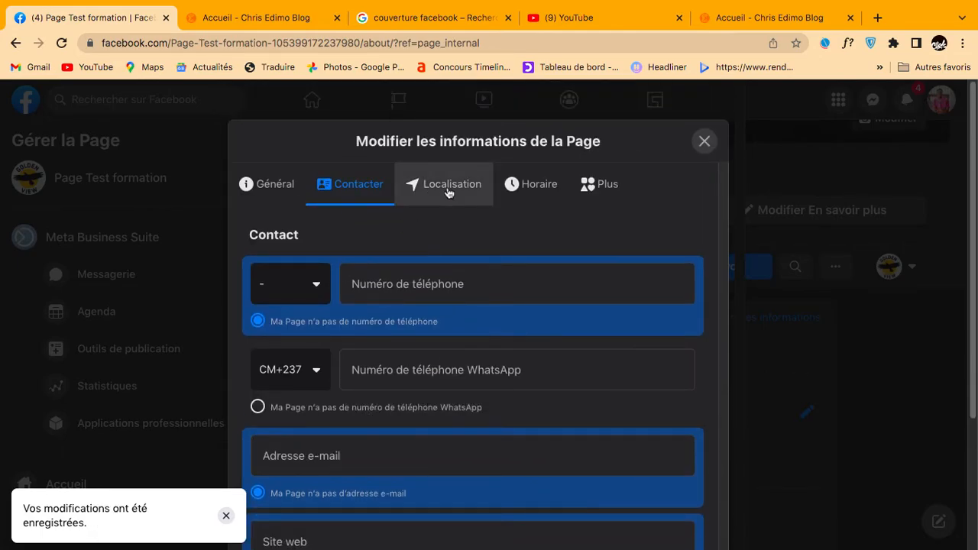
click(449, 193)
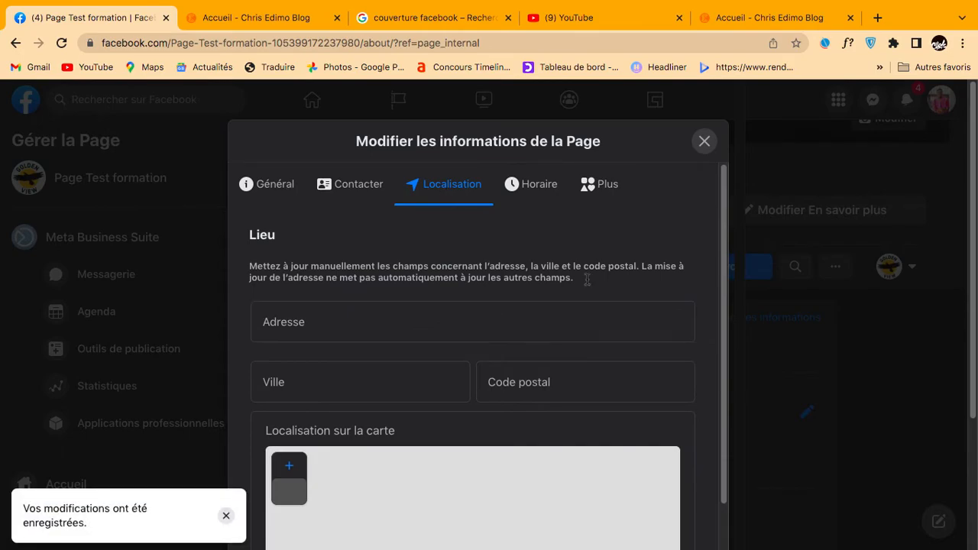
scroll(706, 318, down, 3)
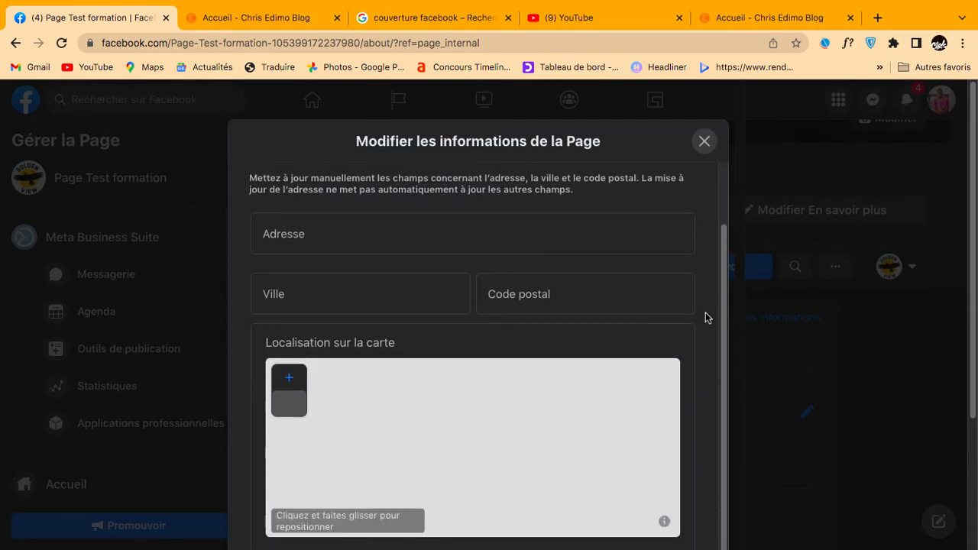
scroll(706, 318, down, 5)
scroll(706, 318, down, 4)
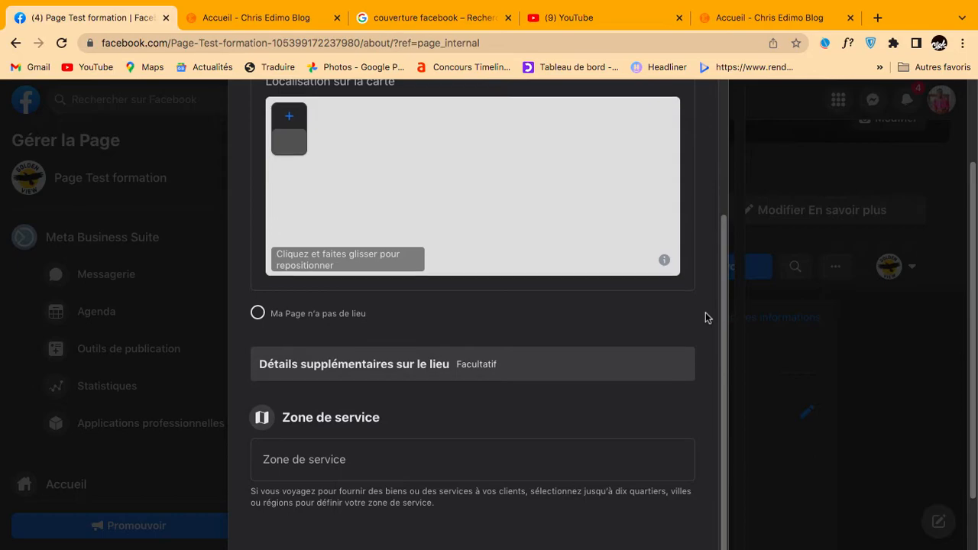
scroll(659, 323, up, 2)
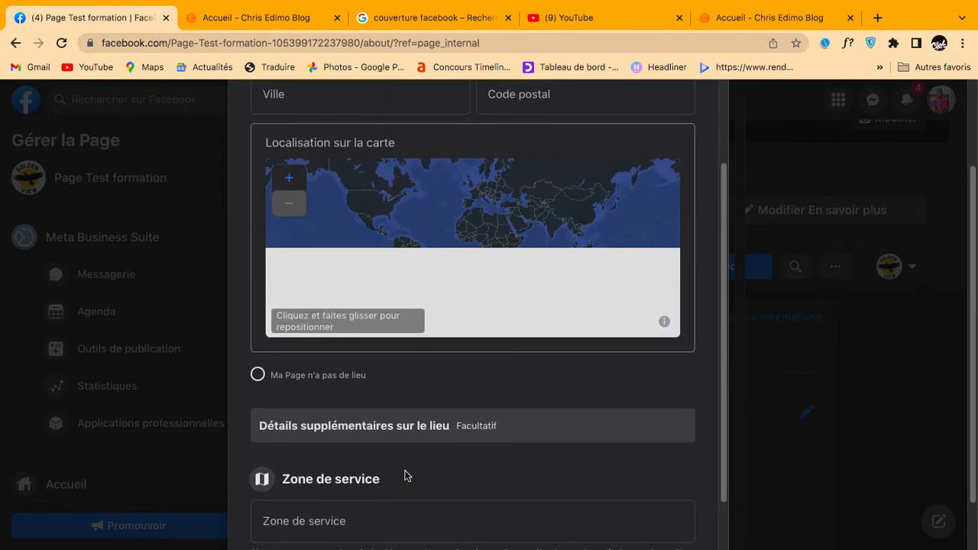
scroll(401, 420, down, 2)
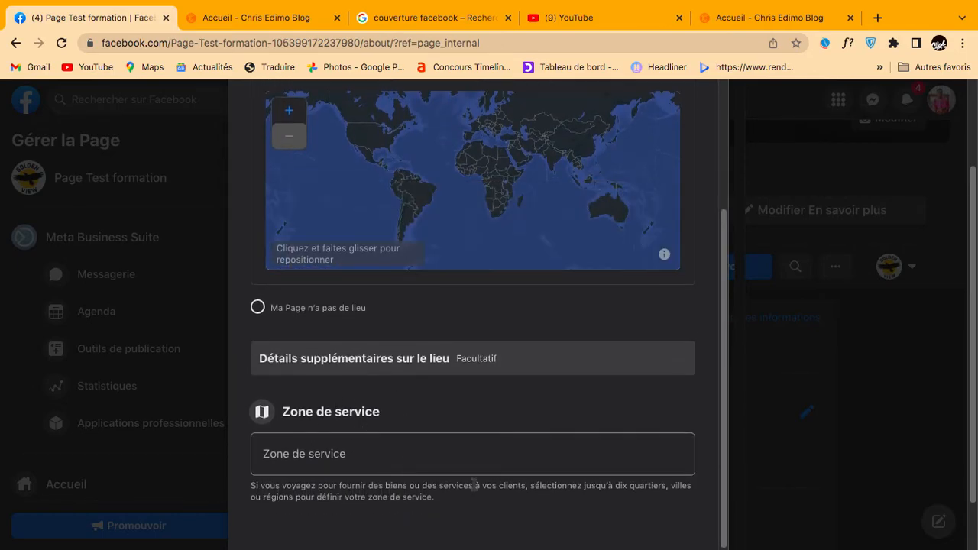
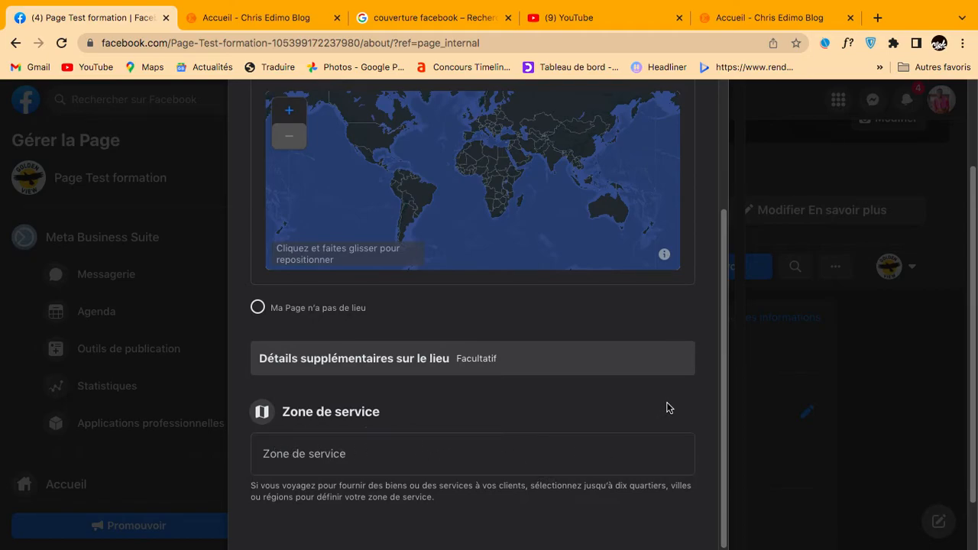
Set the city in the Page's location information to Douala, Cameroun.
scroll(669, 406, up, 3)
scroll(695, 323, up, 1)
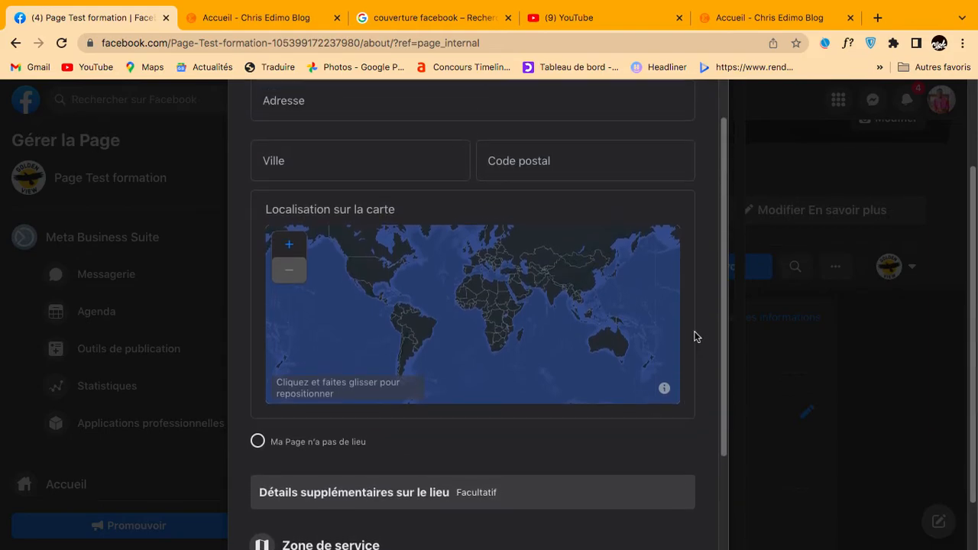
scroll(697, 324, up, 1)
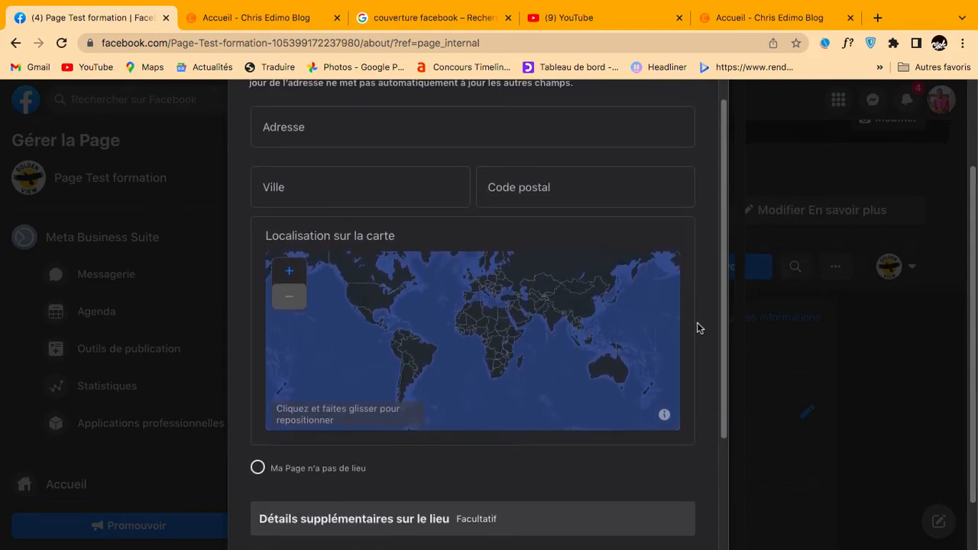
click(446, 219)
text(douala)
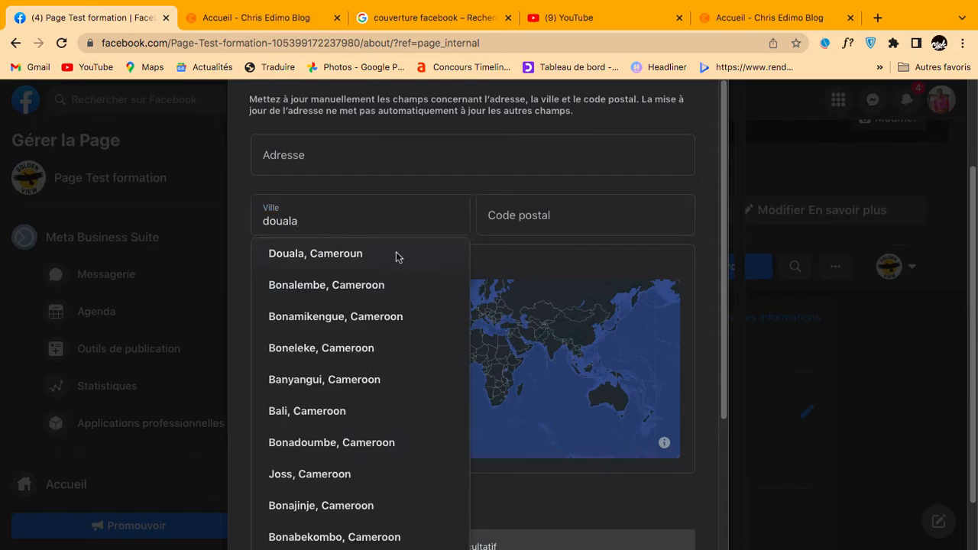
click(395, 256)
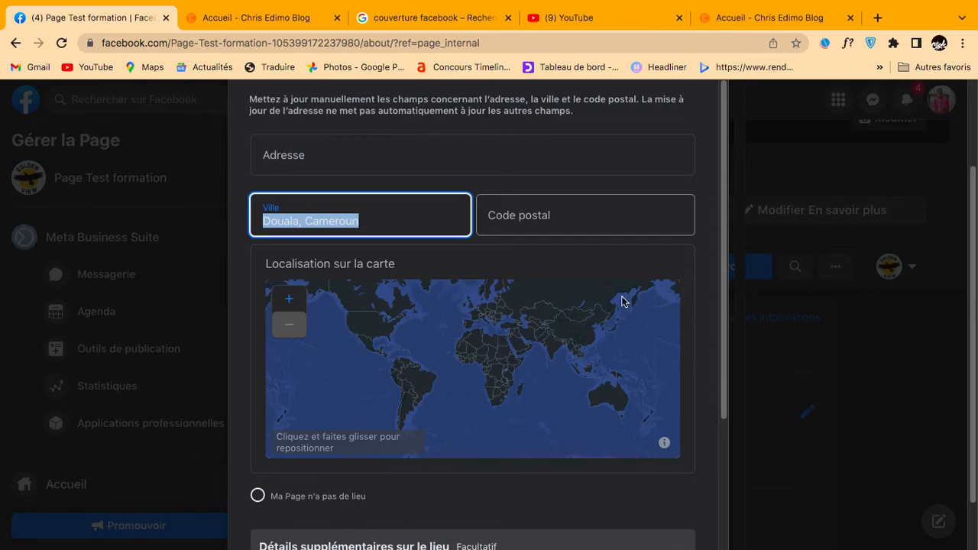
Set the Page's opening hours mode to Ouvert à certaines heures.
scroll(677, 206, up, 3)
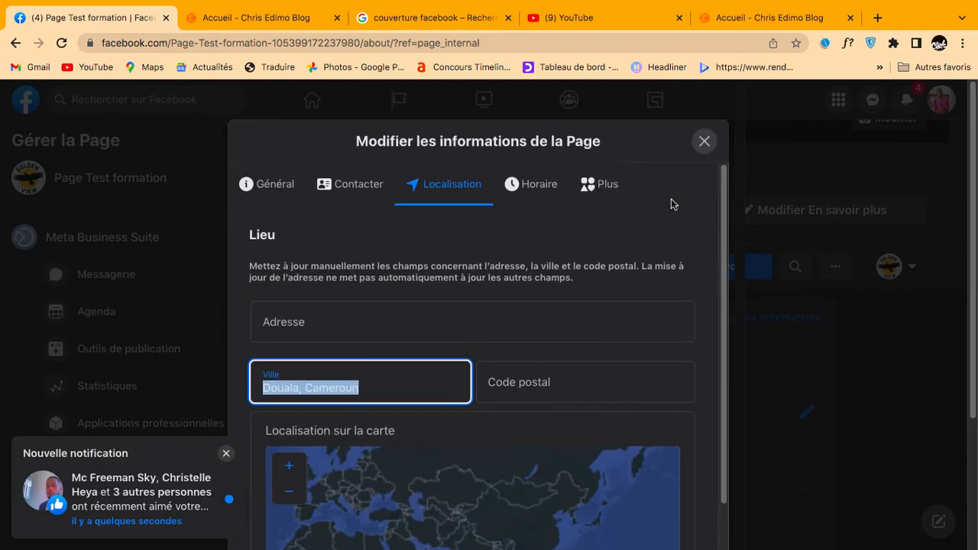
click(536, 196)
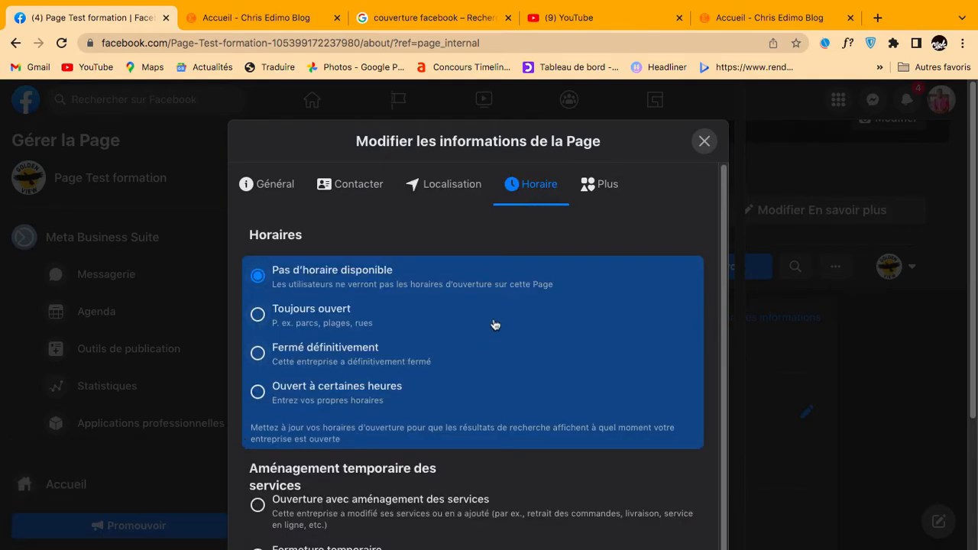
scroll(500, 316, down, 1)
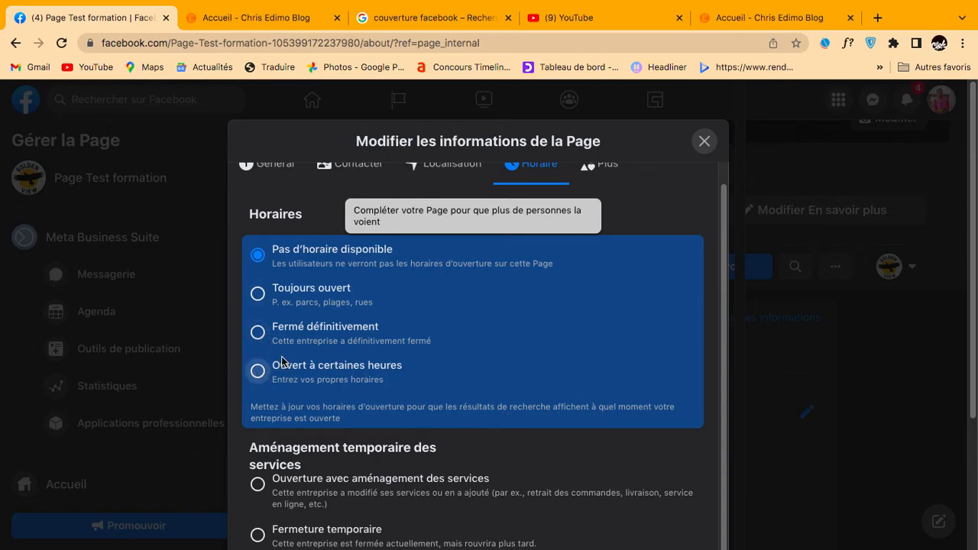
scroll(282, 361, down, 1)
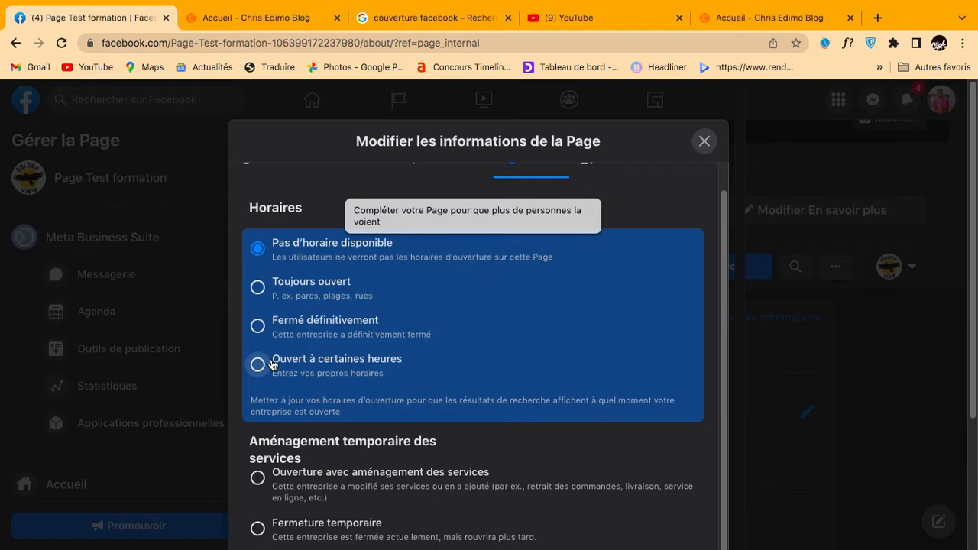
click(271, 365)
scroll(278, 349, down, 3)
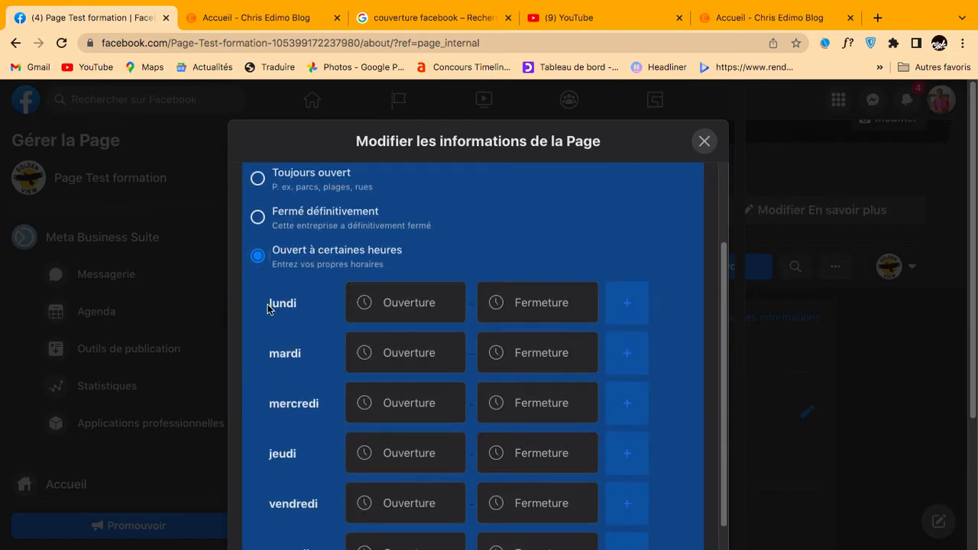
Set the Page's Monday (lundi) hours to open at 09:00 and close at 17:00.
click(411, 303)
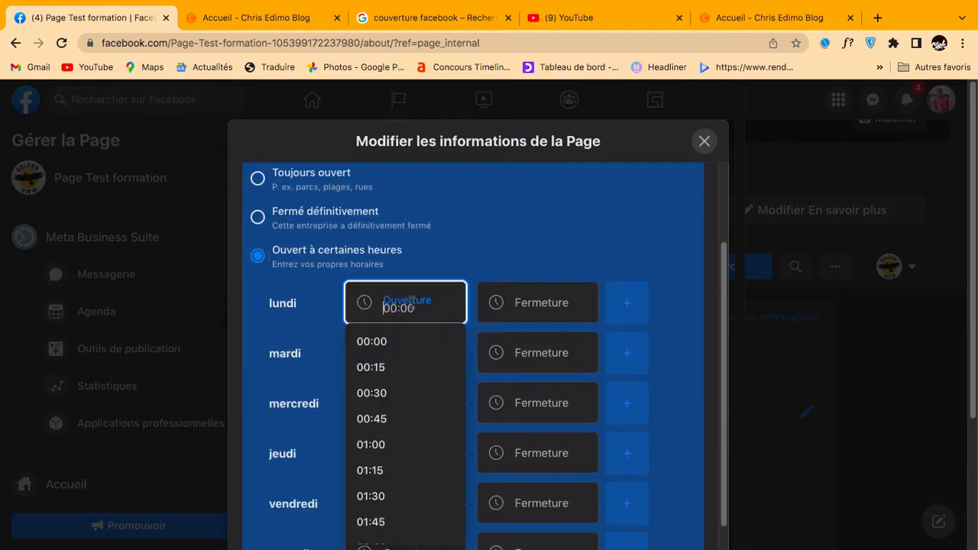
scroll(398, 443, down, 5)
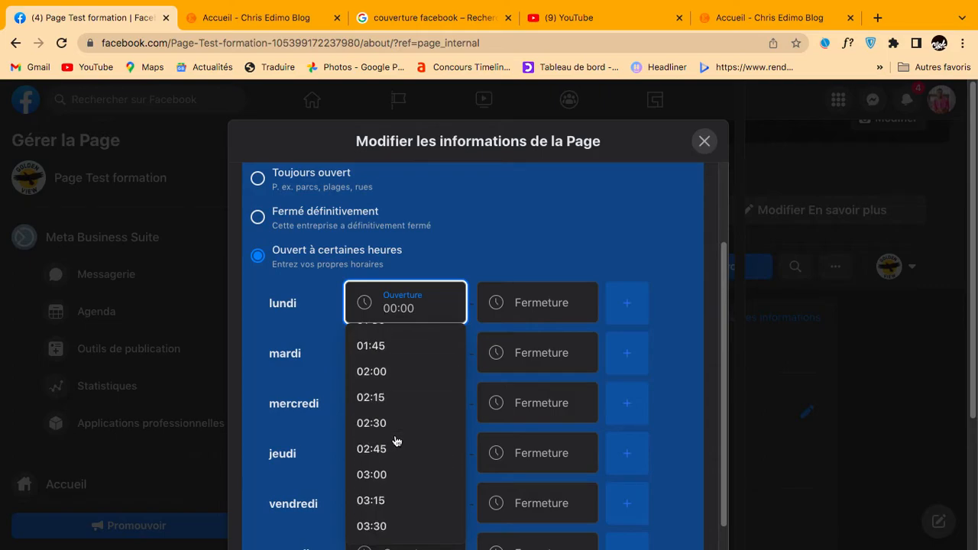
scroll(395, 430, down, 8)
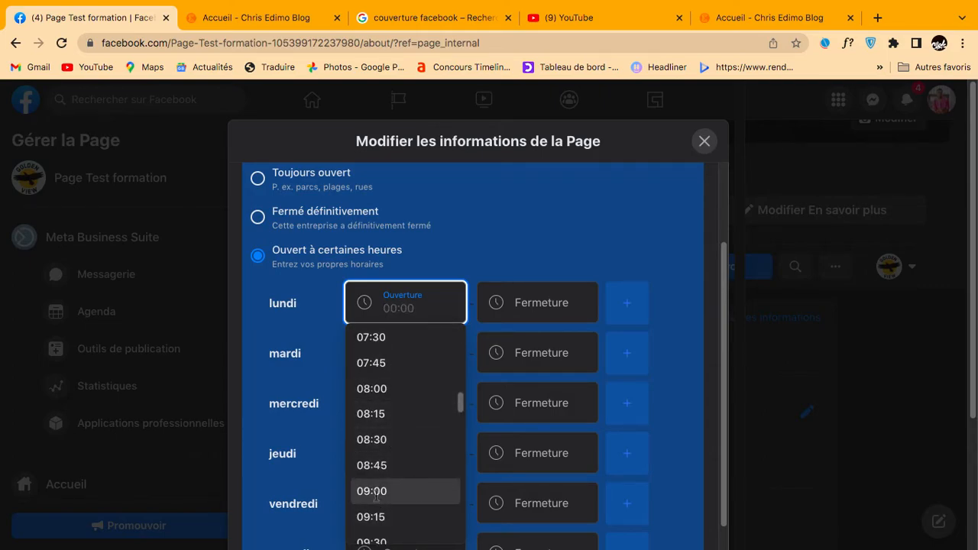
click(531, 304)
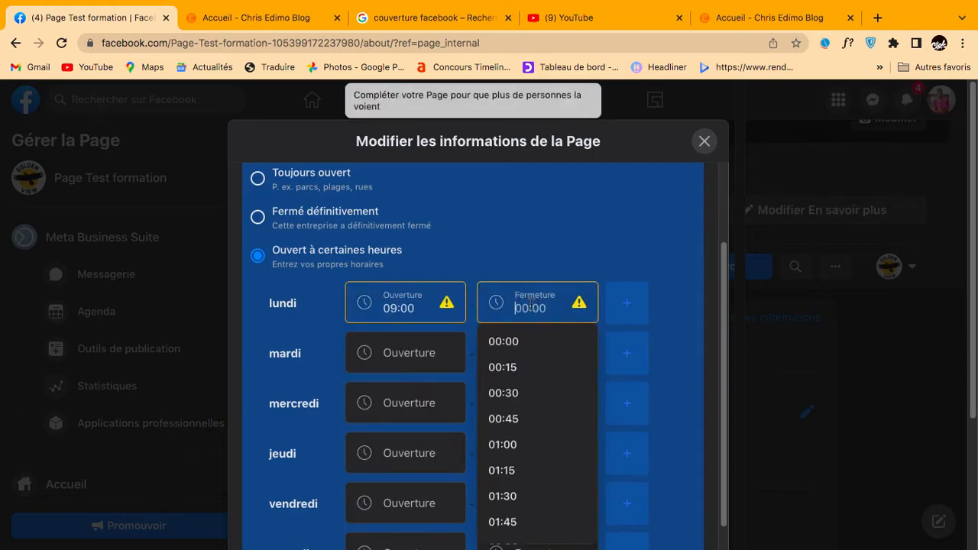
scroll(535, 433, down, 15)
scroll(525, 423, down, 9)
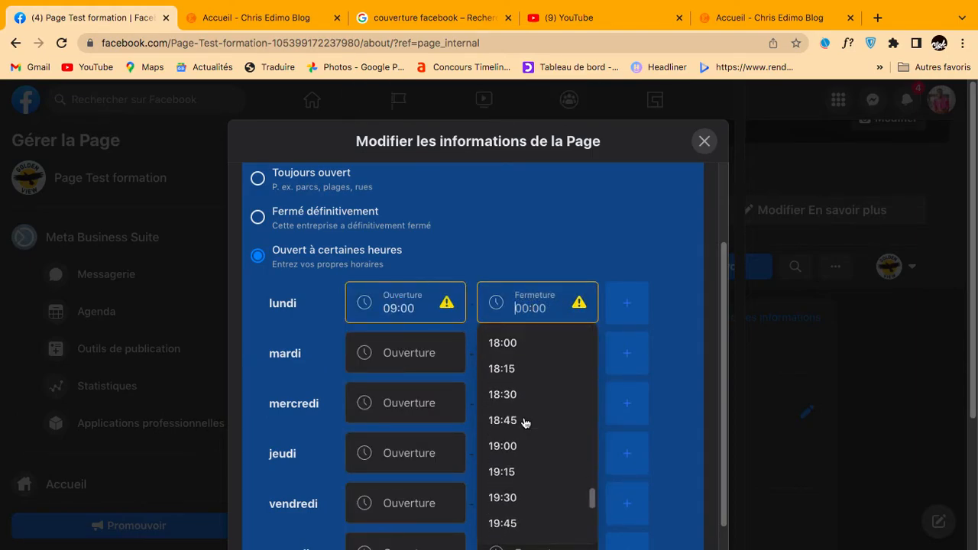
scroll(520, 395, up, 2)
scroll(514, 367, up, 3)
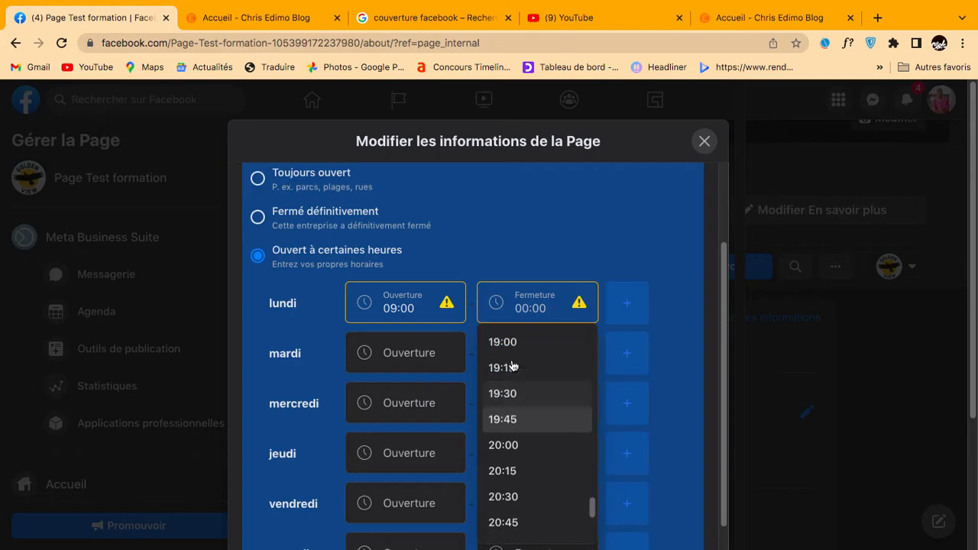
scroll(512, 363, up, 5)
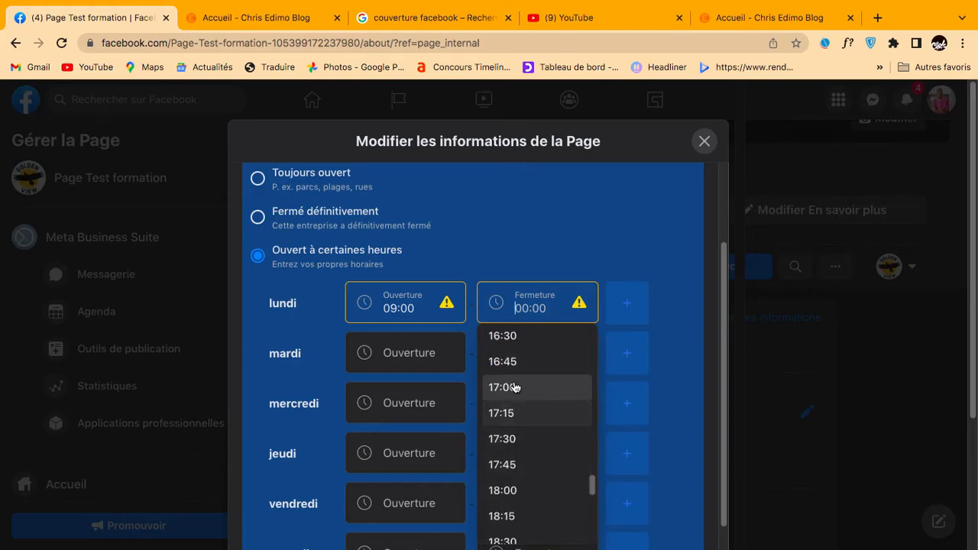
click(515, 386)
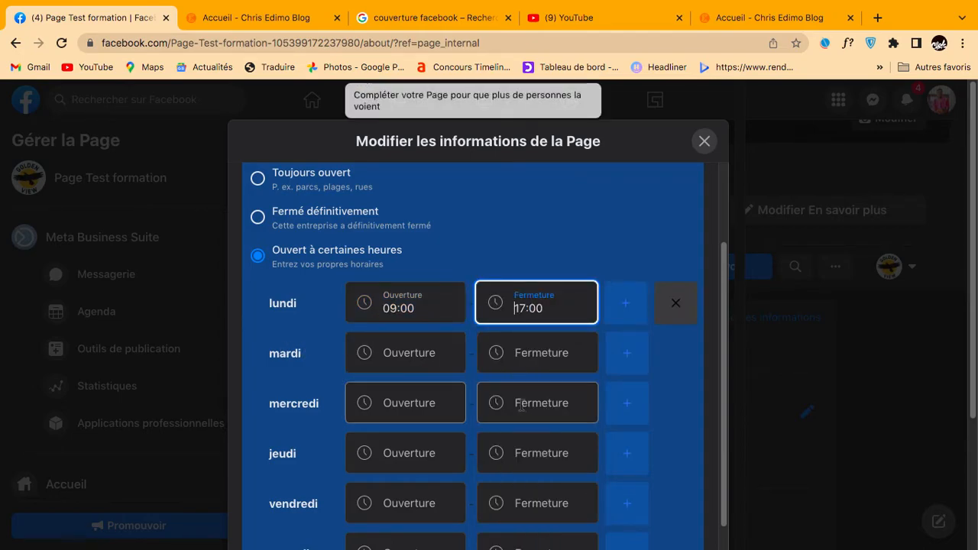
Review the hours rows for the other weekdays and the options for temporary service changes.
scroll(474, 399, down, 2)
scroll(479, 397, down, 5)
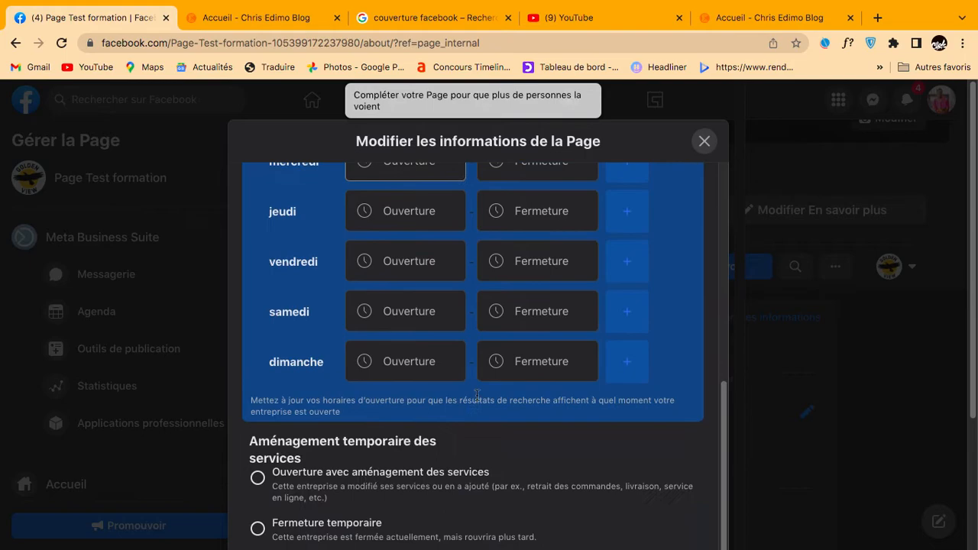
scroll(469, 384, down, 2)
scroll(469, 381, down, 4)
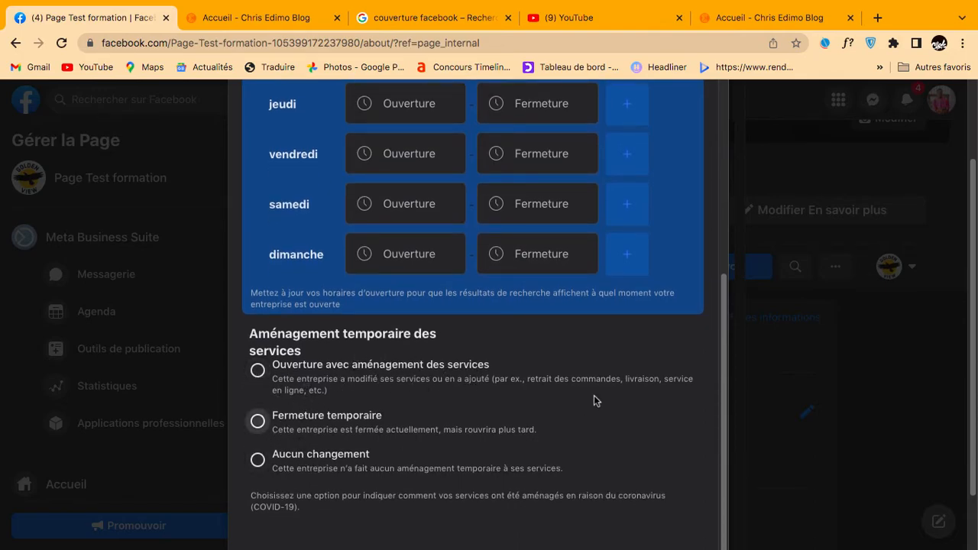
scroll(666, 404, up, 5)
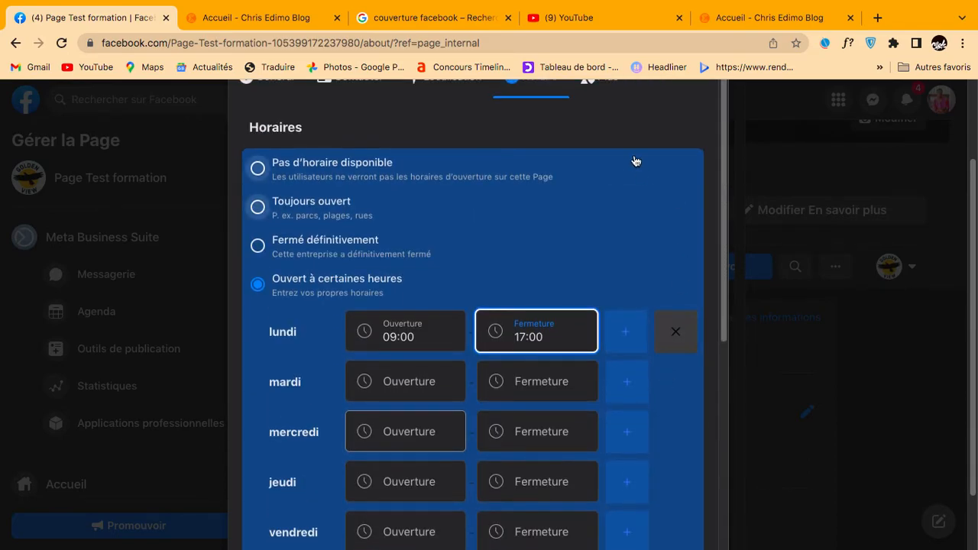
scroll(634, 159, up, 1)
scroll(632, 153, up, 2)
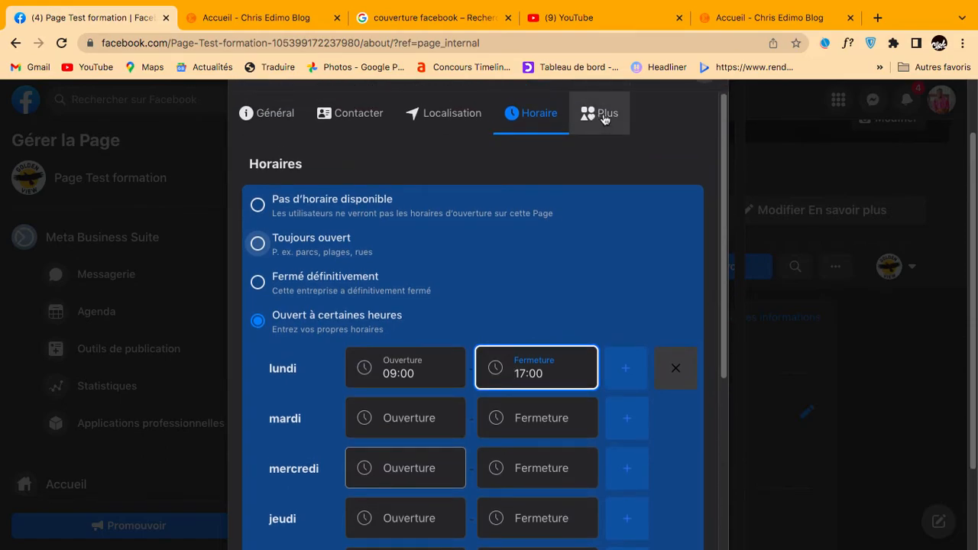
Review the Page's additional information fields, from privacy policy and legal notices to price range, and the currency (Devise) options.
click(589, 124)
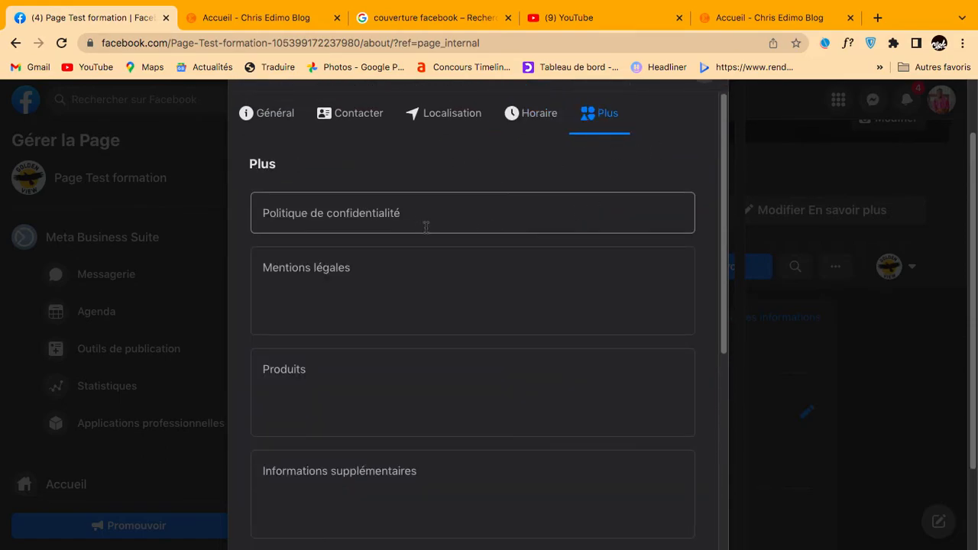
scroll(452, 214, up, 1)
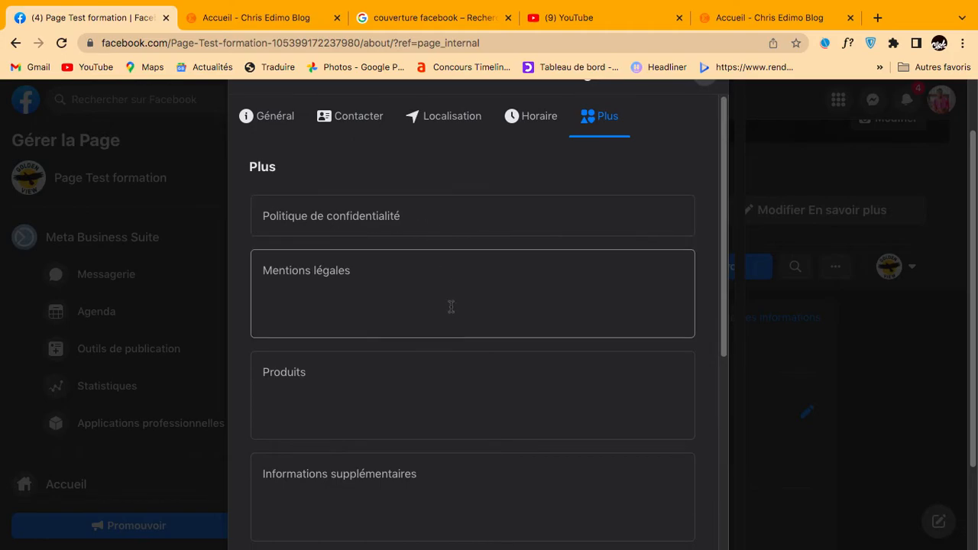
scroll(447, 302, down, 2)
scroll(438, 294, down, 10)
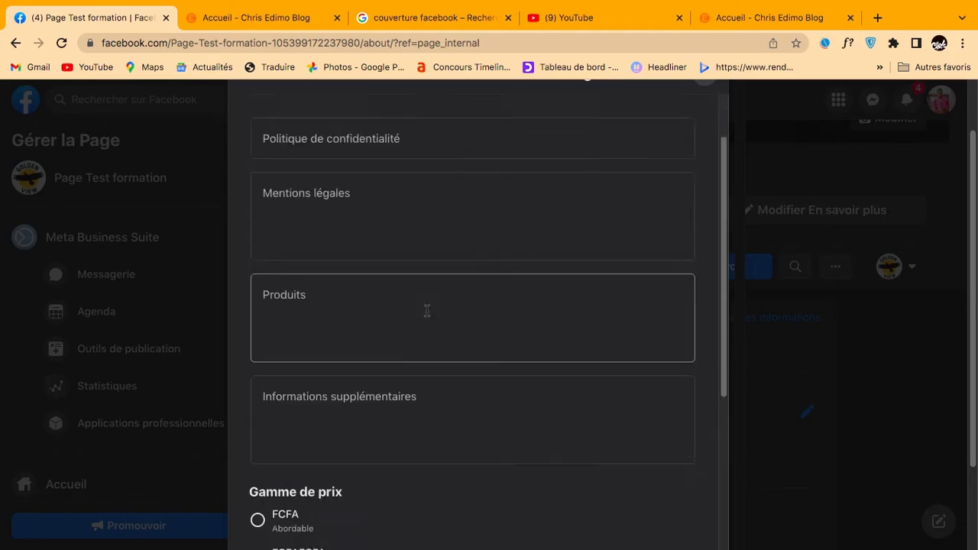
scroll(380, 288, up, 1)
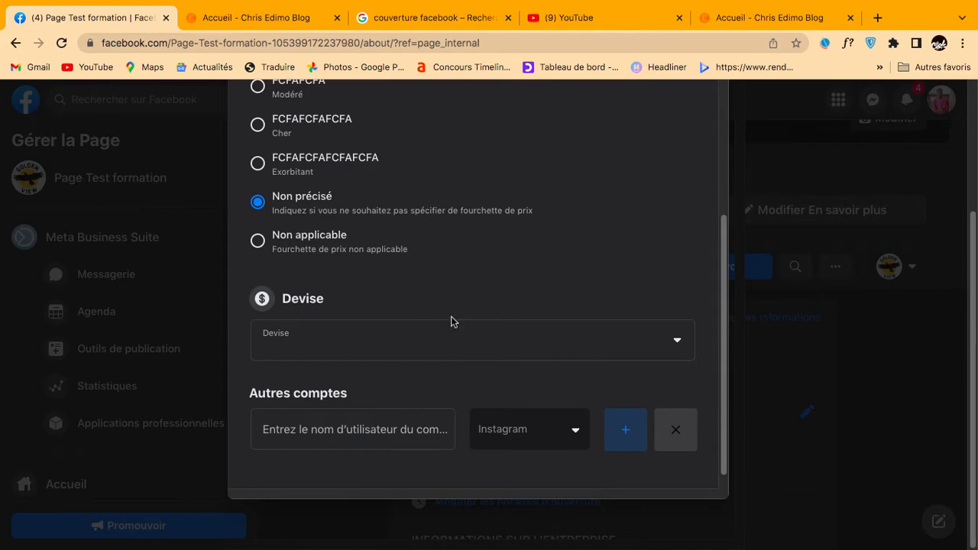
scroll(455, 360, up, 4)
scroll(443, 390, down, 3)
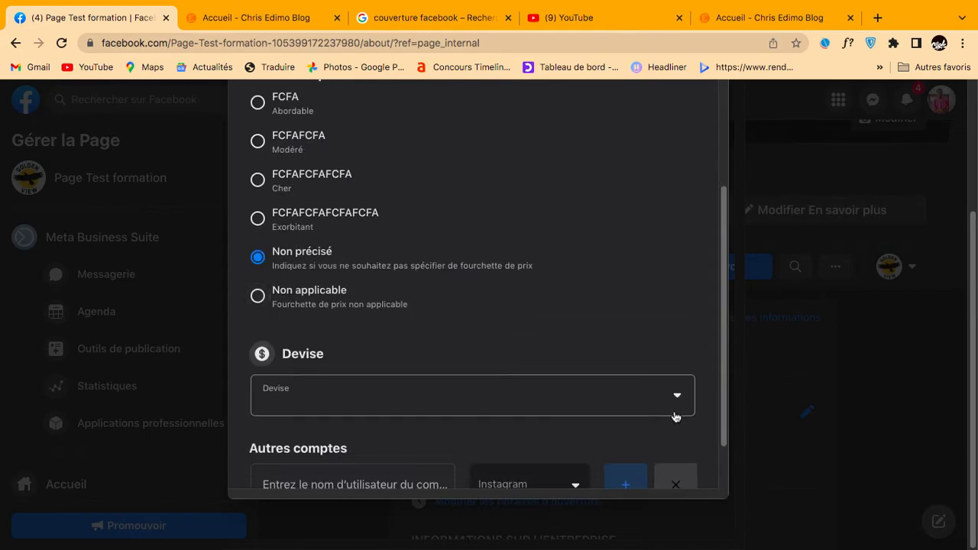
click(499, 402)
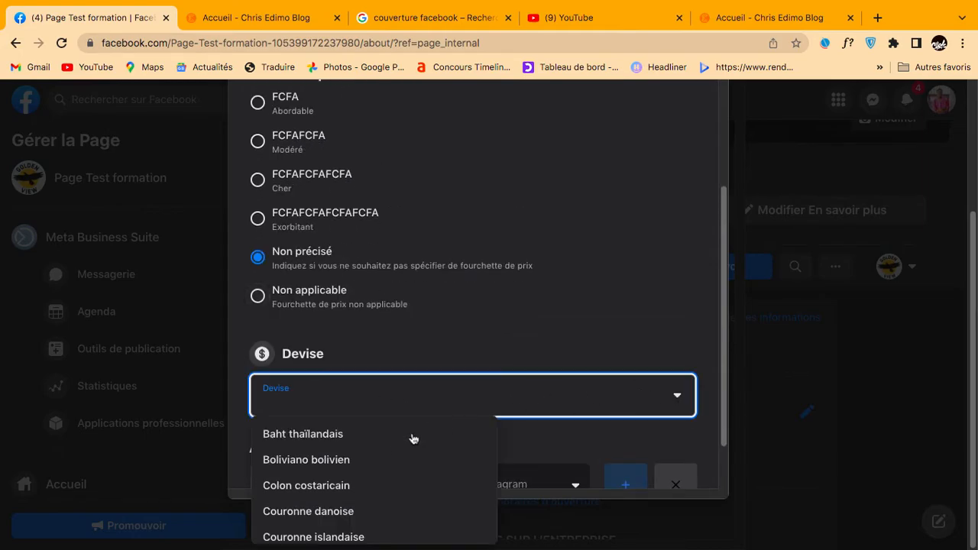
scroll(390, 478, down, 2)
click(656, 331)
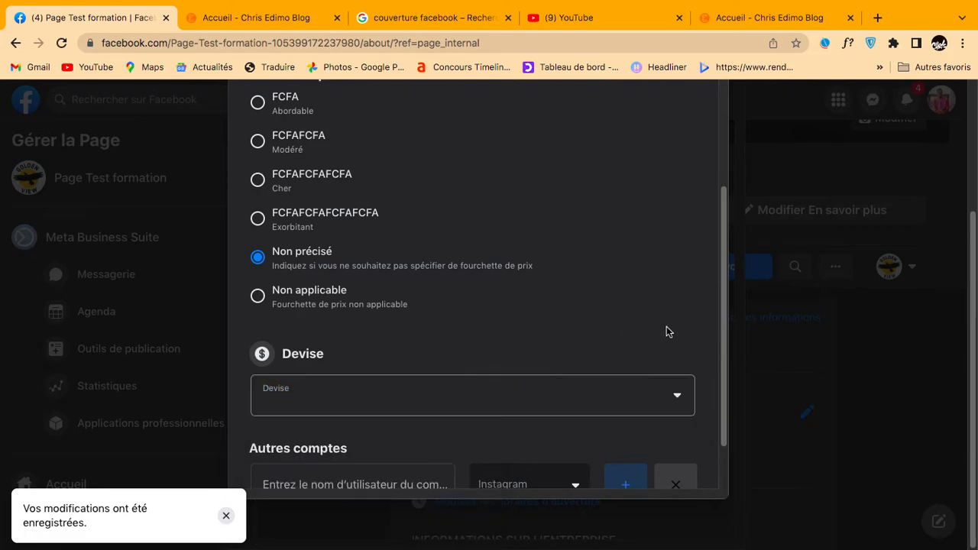
Add a second row under Autres comptes and set its account type to Twitter.
scroll(425, 378, down, 2)
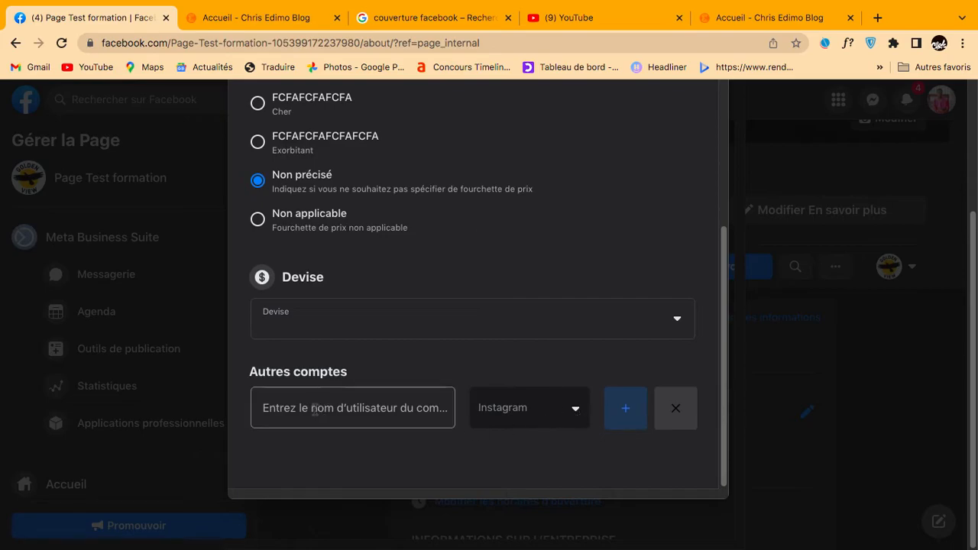
click(627, 413)
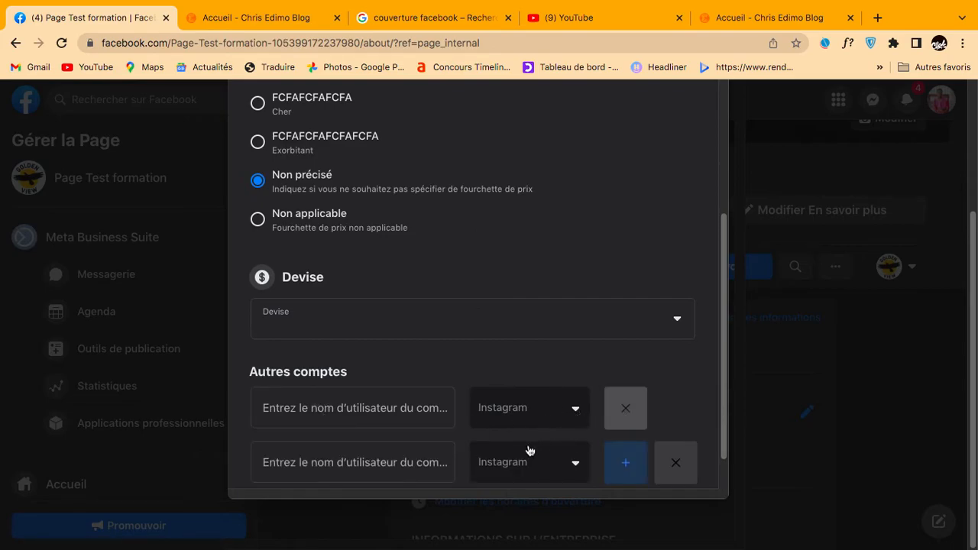
click(574, 468)
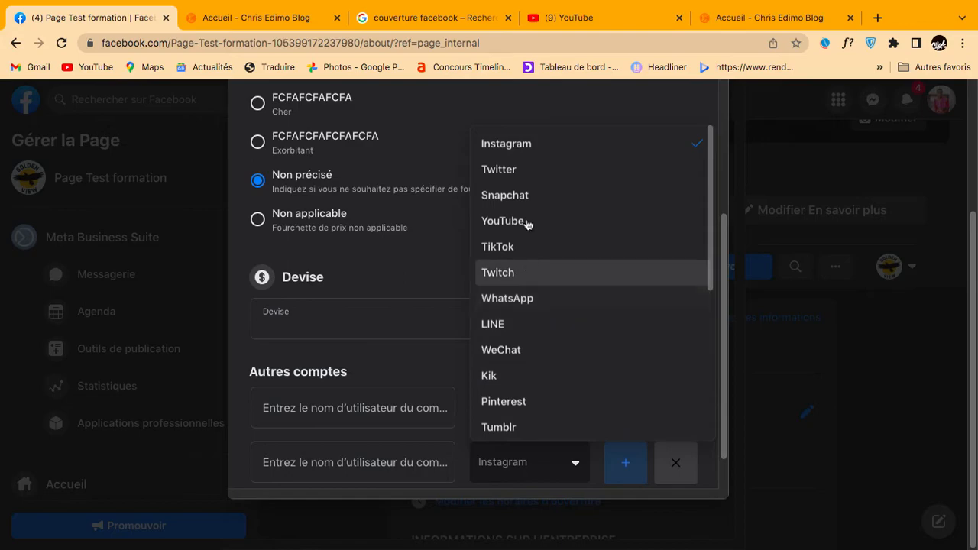
click(521, 172)
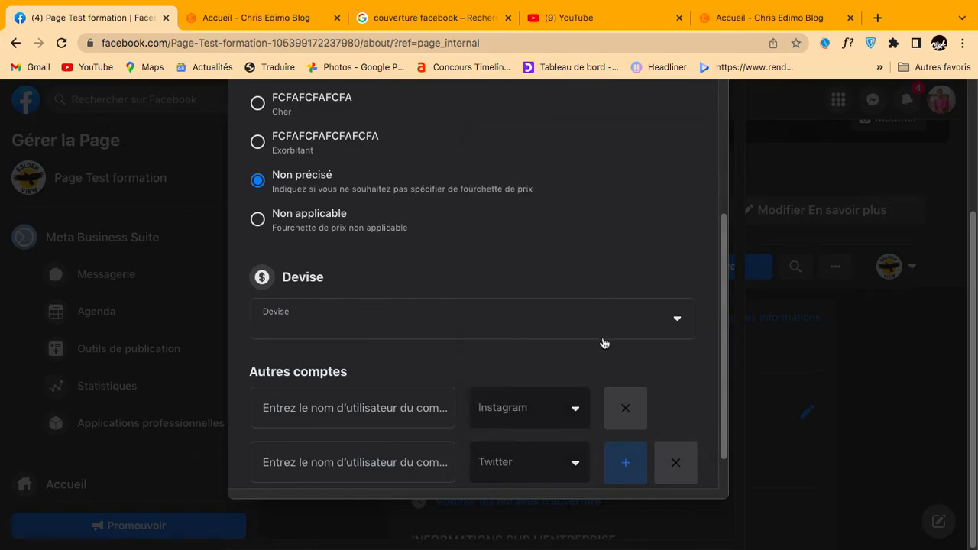
Add a third row under Autres comptes and set its account type to LinkedIn.
click(627, 463)
scroll(553, 428, down, 3)
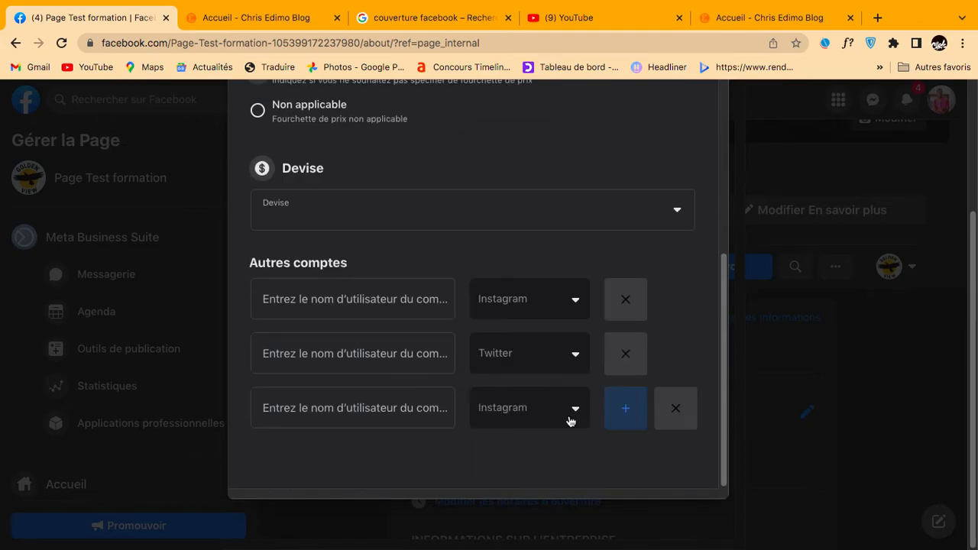
click(569, 414)
scroll(554, 504, down, 5)
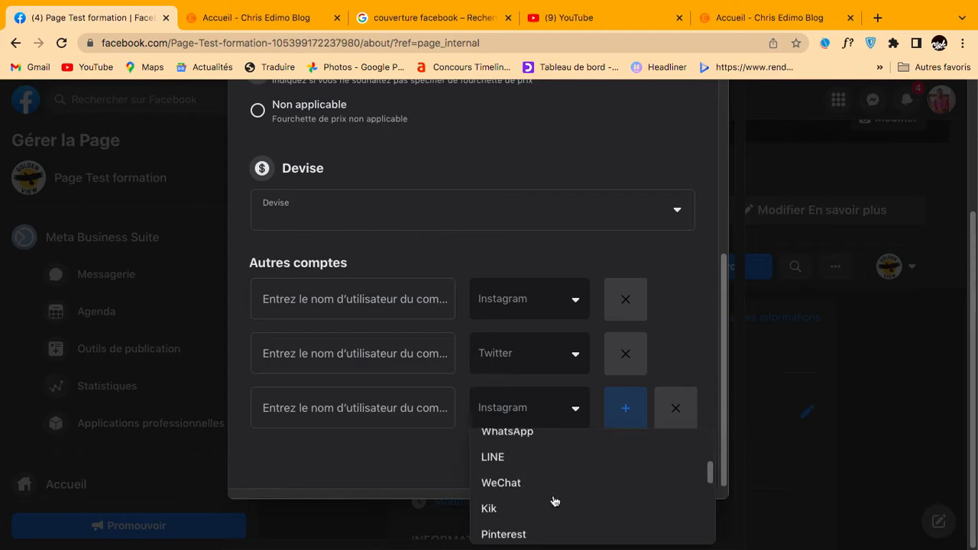
scroll(555, 501, down, 1)
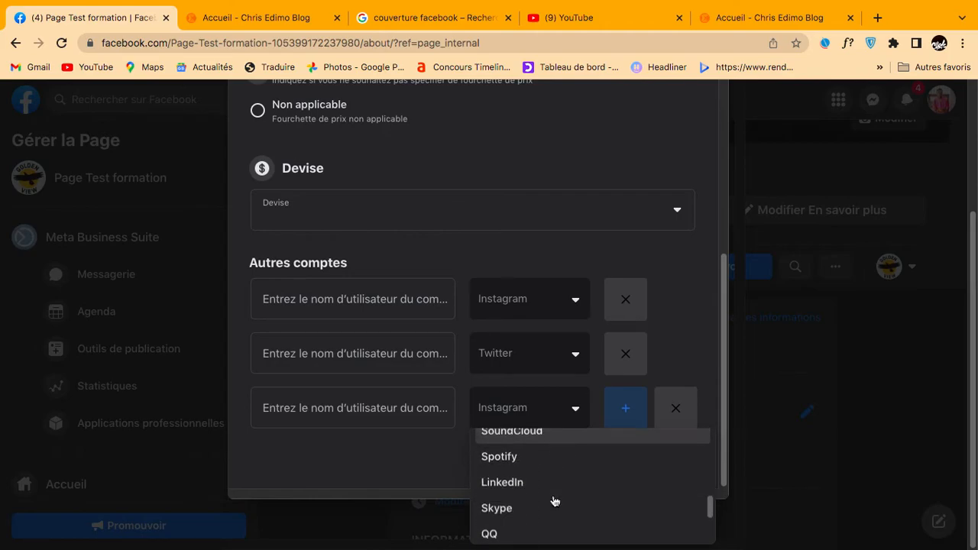
click(547, 483)
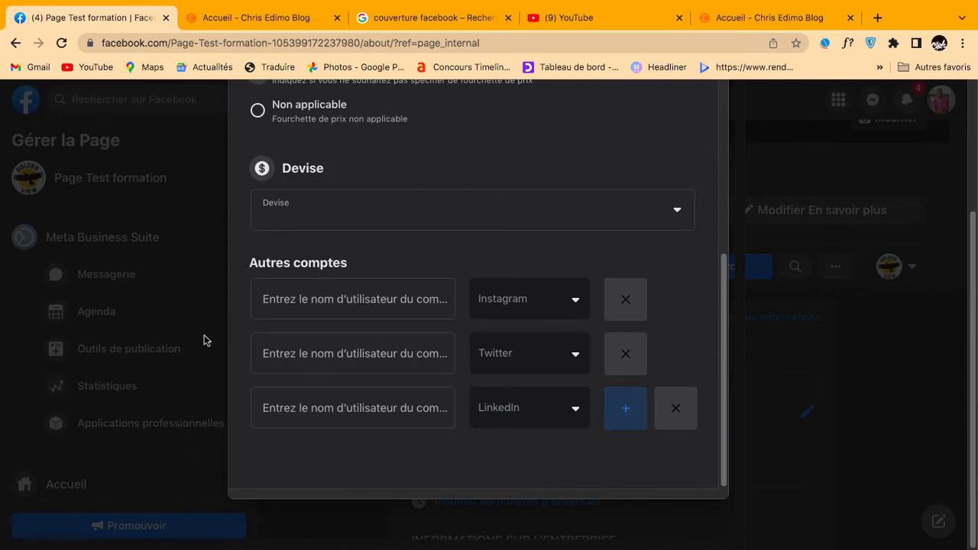
Look over the Page's additional information section once more and close the Page information editor.
scroll(546, 253, up, 4)
scroll(647, 230, up, 4)
scroll(668, 226, up, 5)
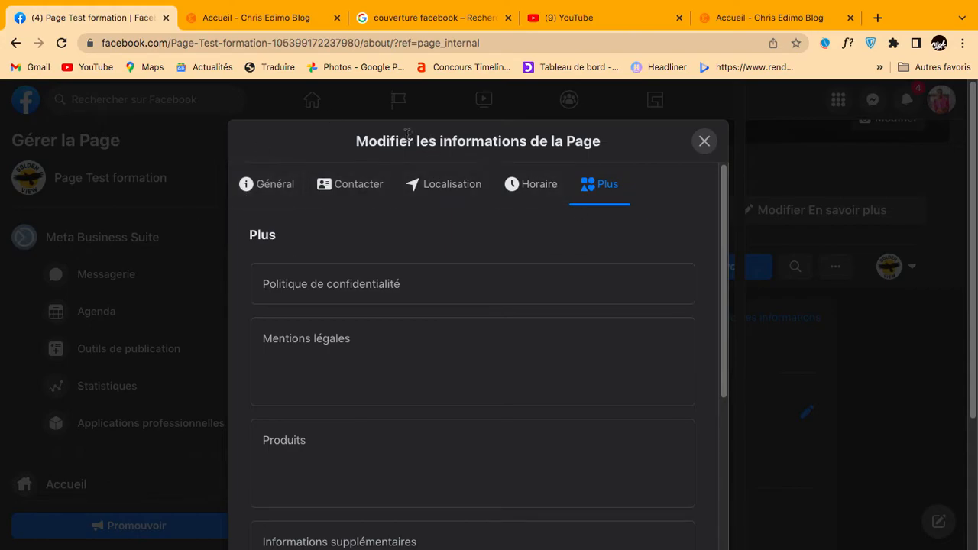
drag(341, 143, 632, 149)
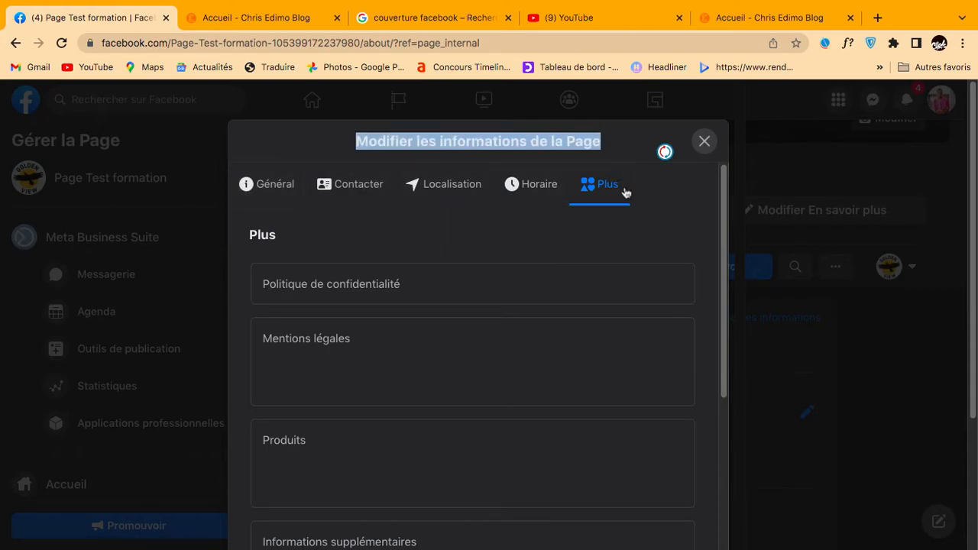
click(657, 202)
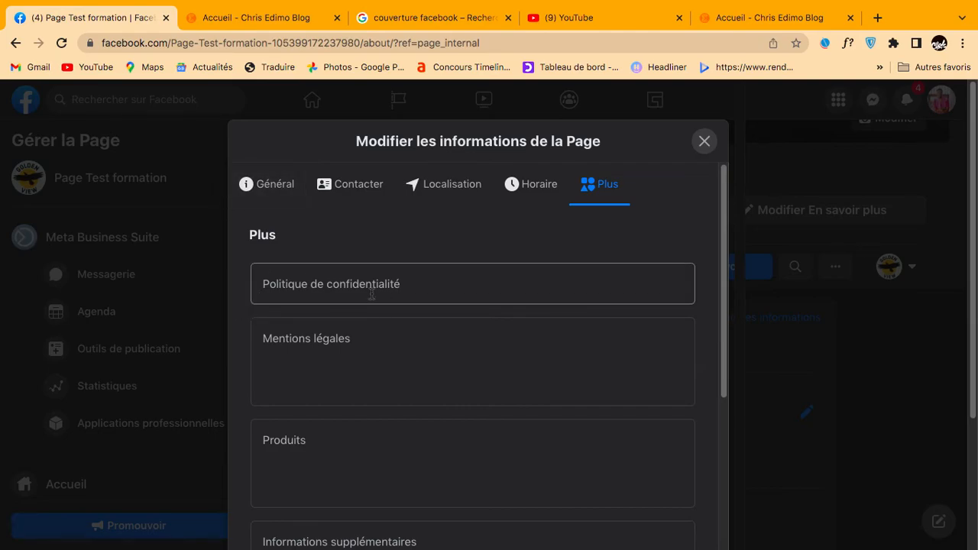
scroll(649, 302, down, 10)
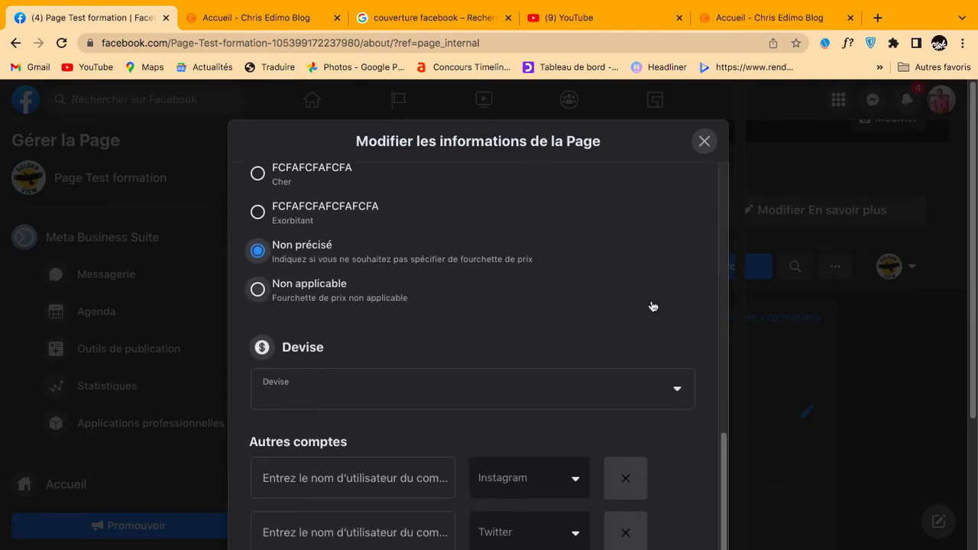
scroll(585, 288, down, 3)
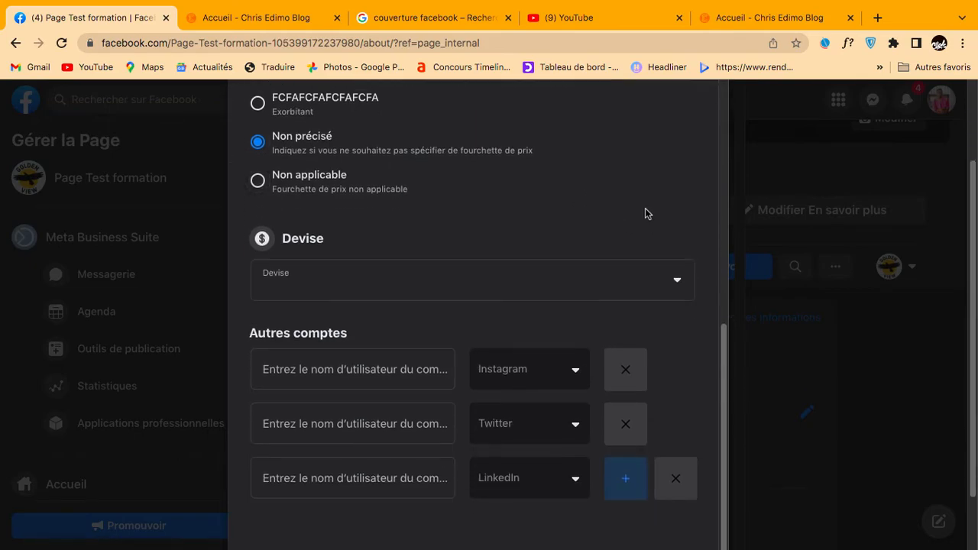
scroll(650, 245, up, 12)
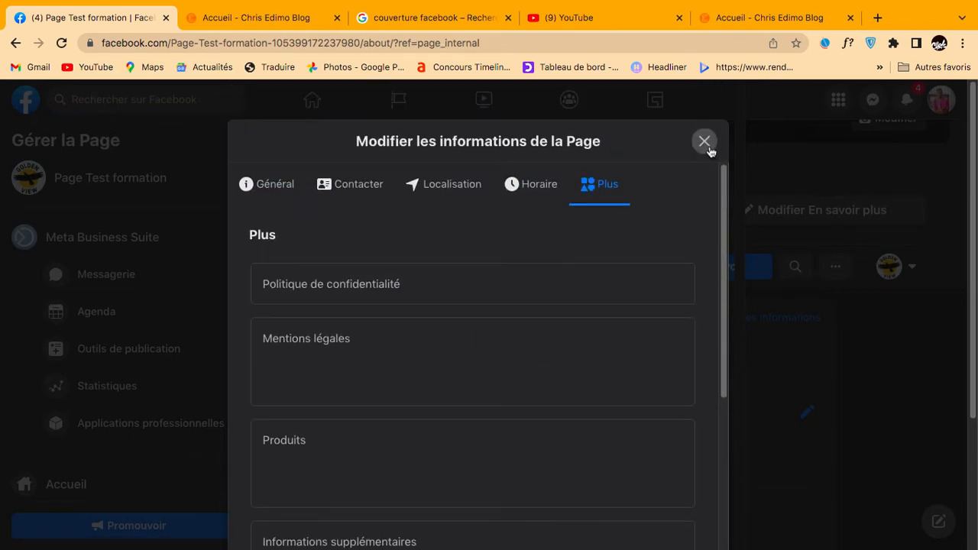
click(705, 142)
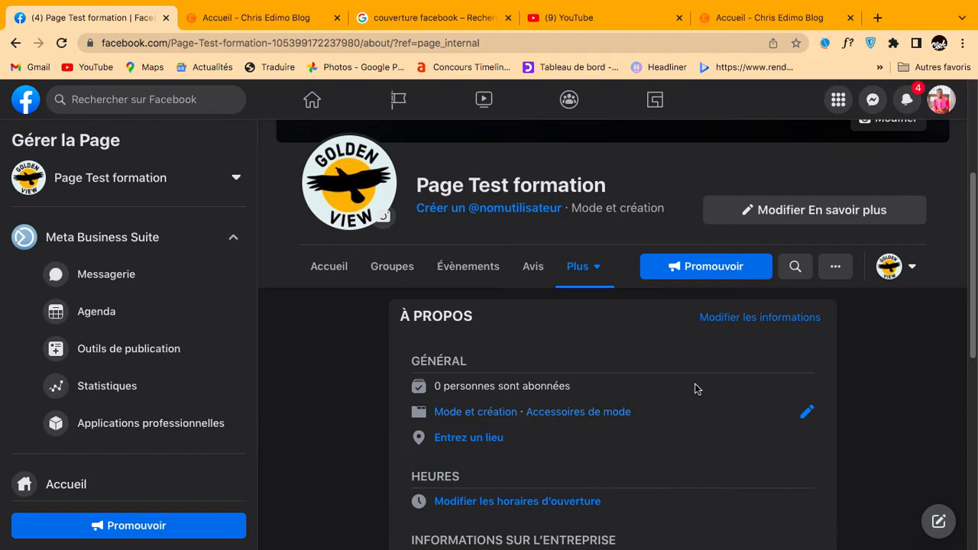
Open the Page's Modèles et onglets settings and bring up the choice of Page templates.
click(590, 273)
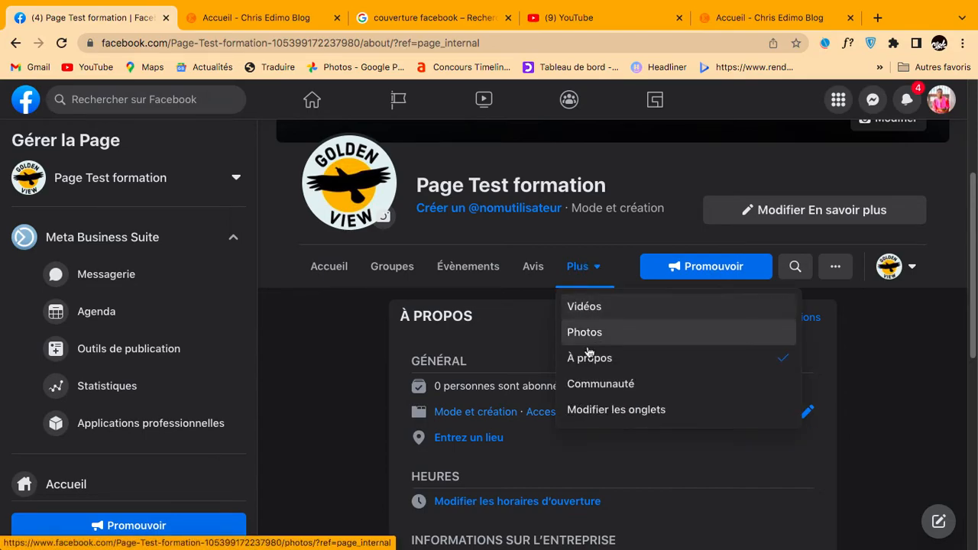
click(642, 410)
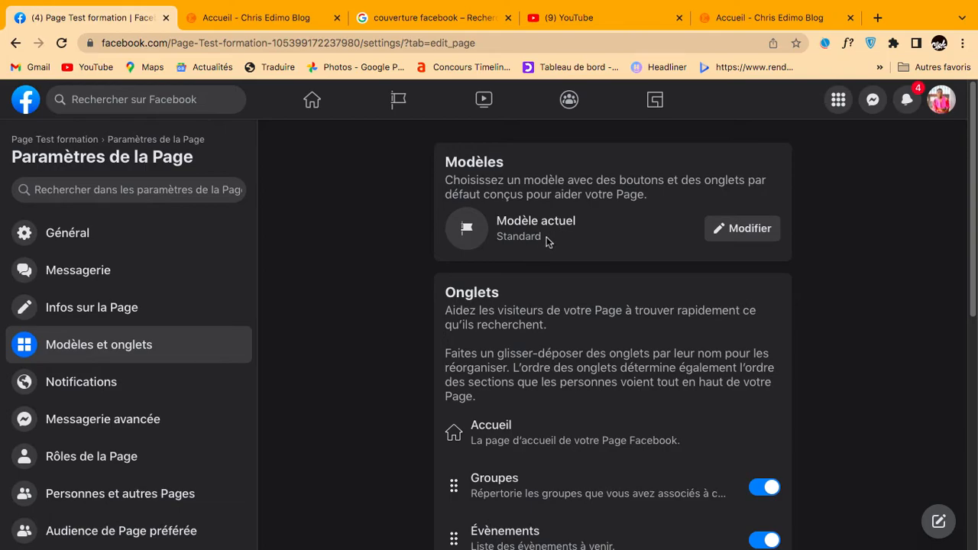
click(736, 230)
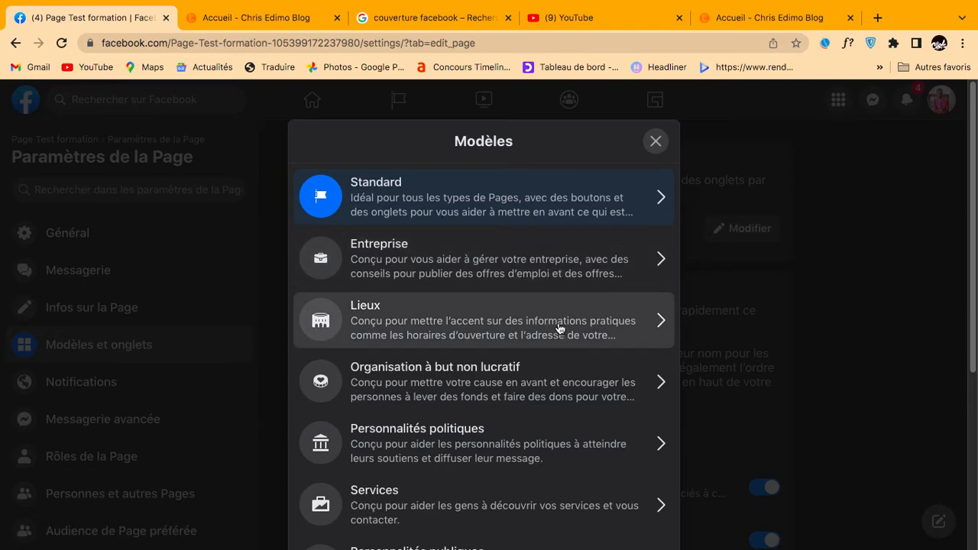
Browse the available Page templates and examine the details of the Shopping and Lieux templates.
scroll(559, 329, down, 2)
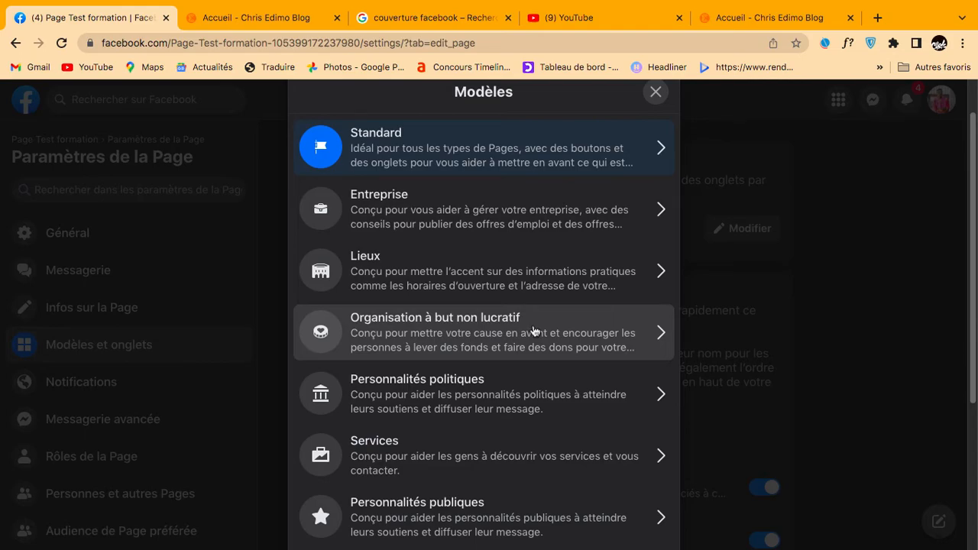
scroll(527, 334, down, 2)
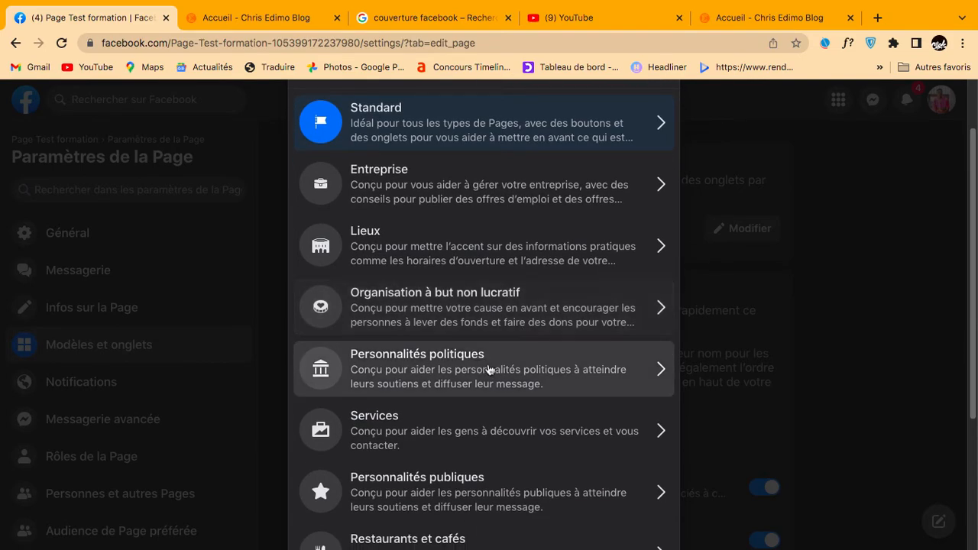
scroll(508, 367, down, 5)
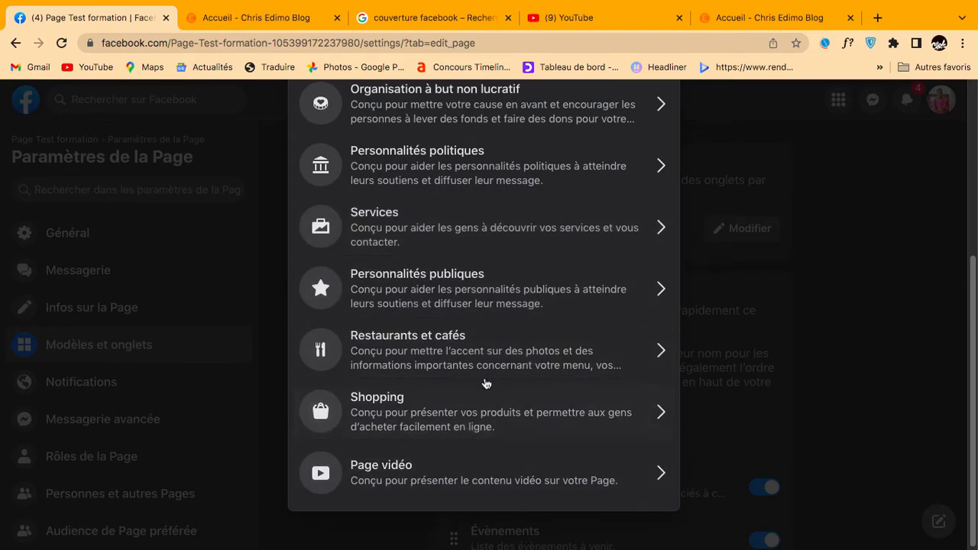
scroll(486, 383, up, 6)
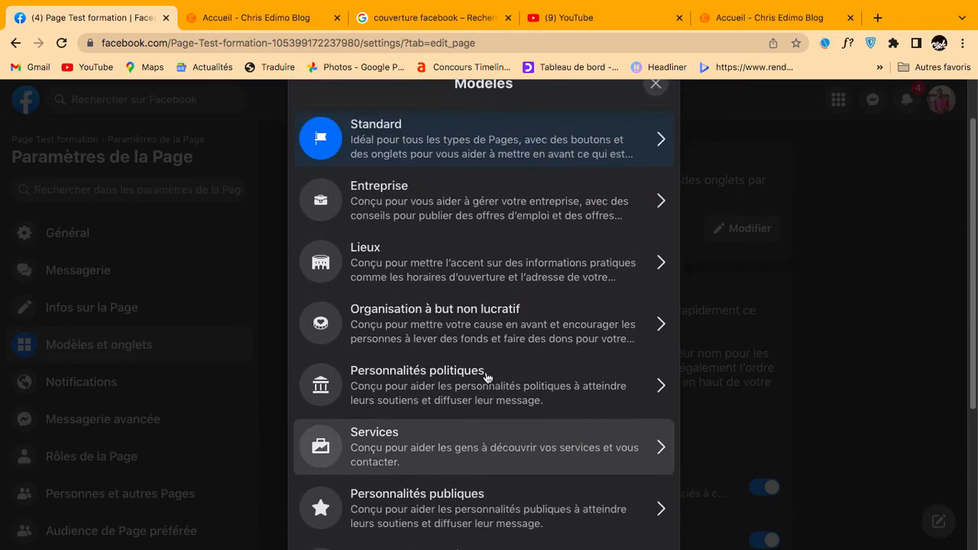
scroll(486, 376, up, 2)
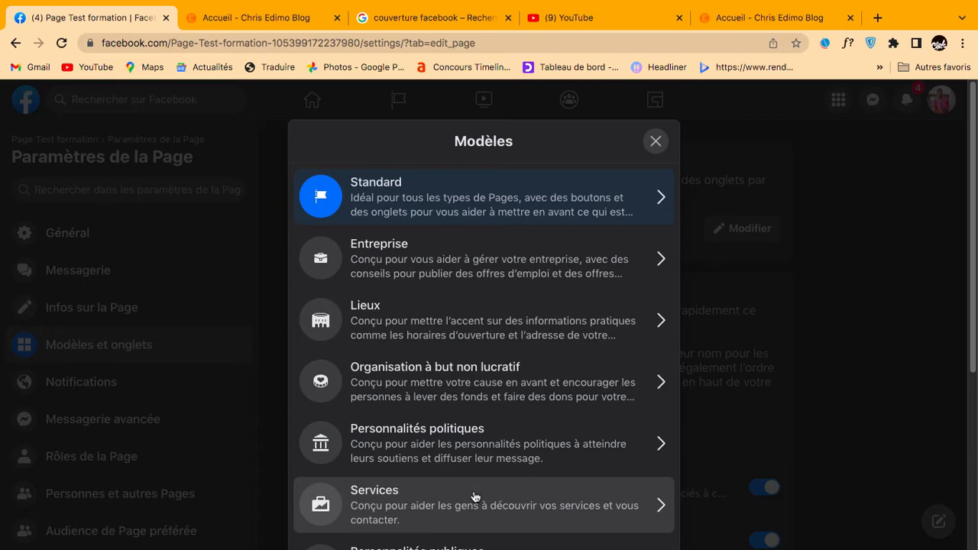
scroll(471, 476, down, 3)
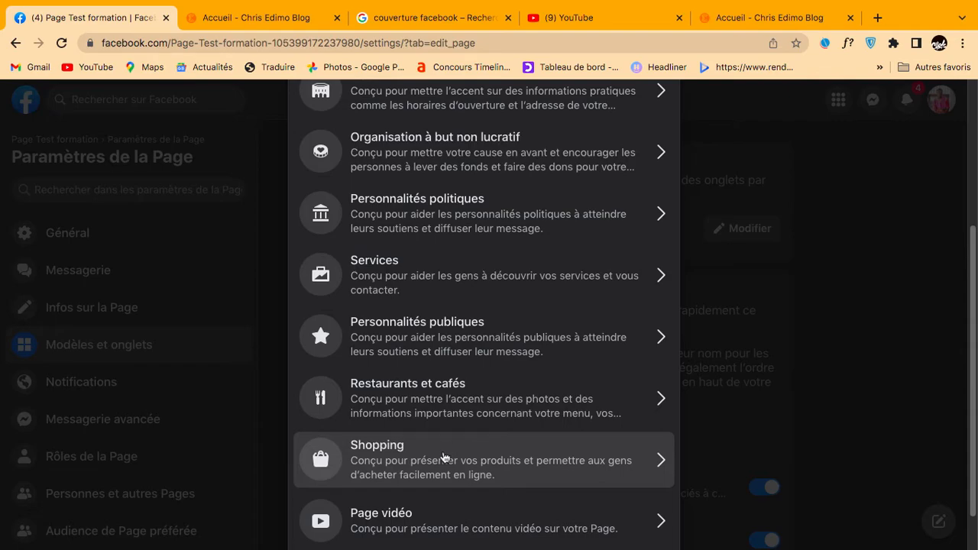
click(497, 462)
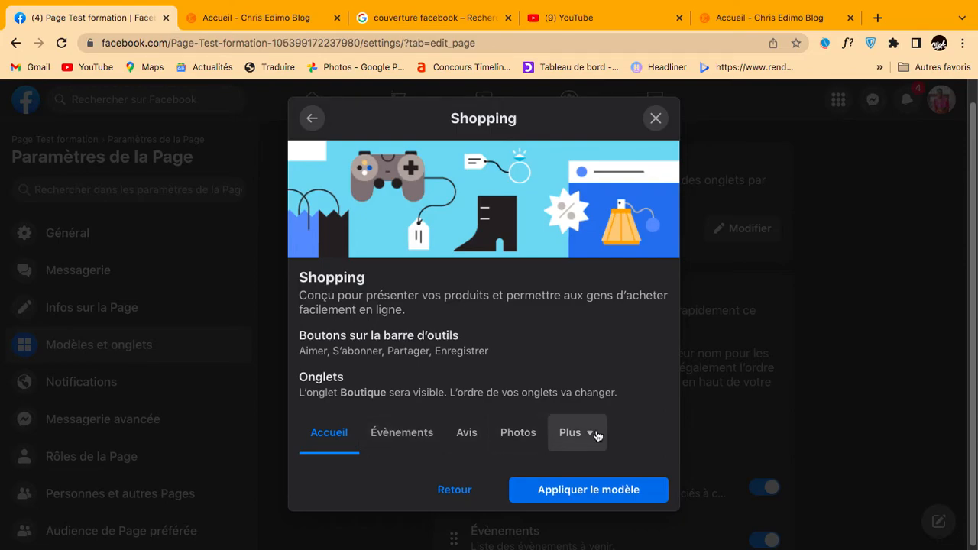
click(319, 121)
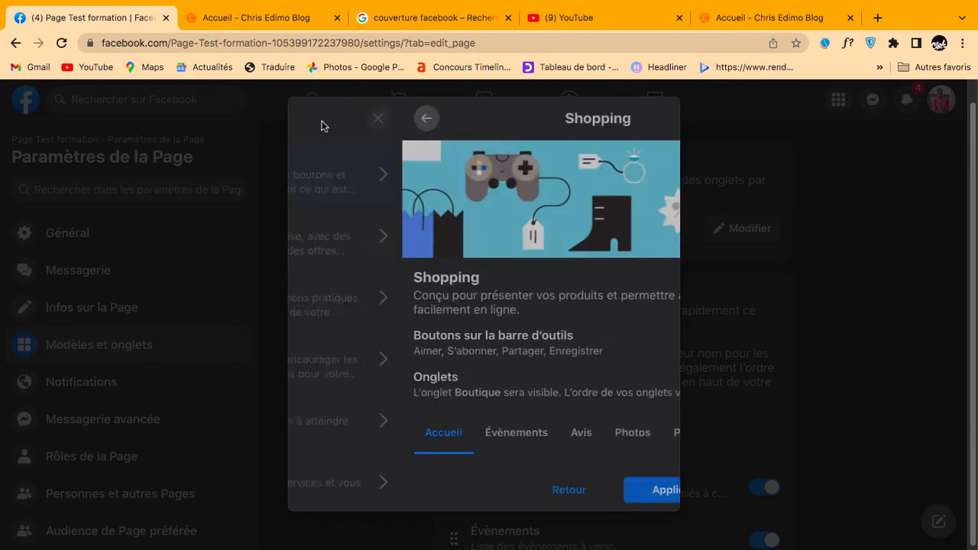
click(448, 298)
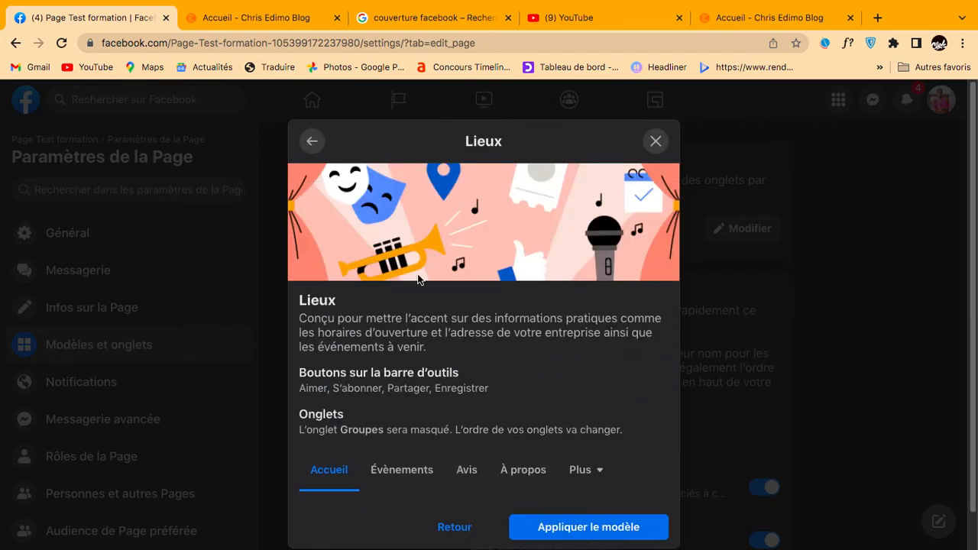
click(313, 140)
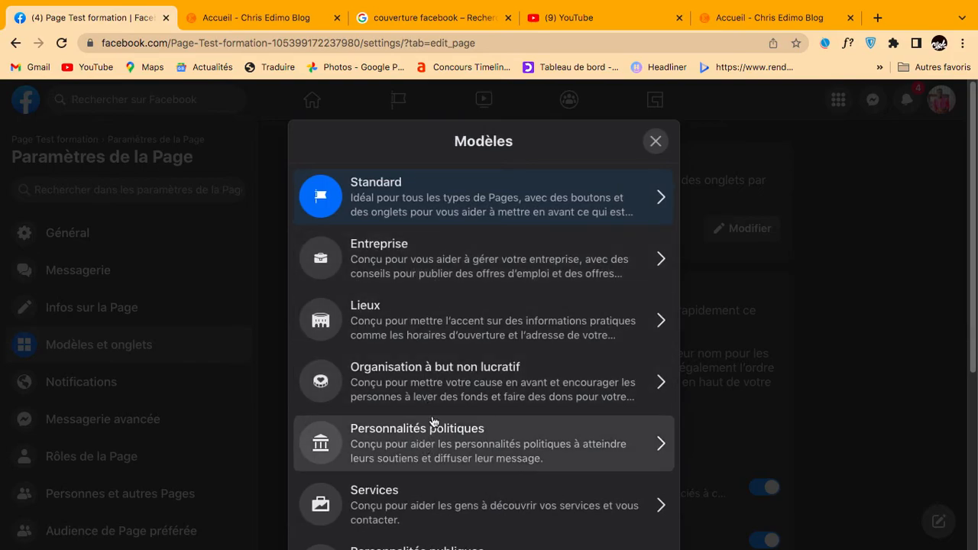
Examine the details of the Organisation à but non lucratif and Services templates.
click(459, 389)
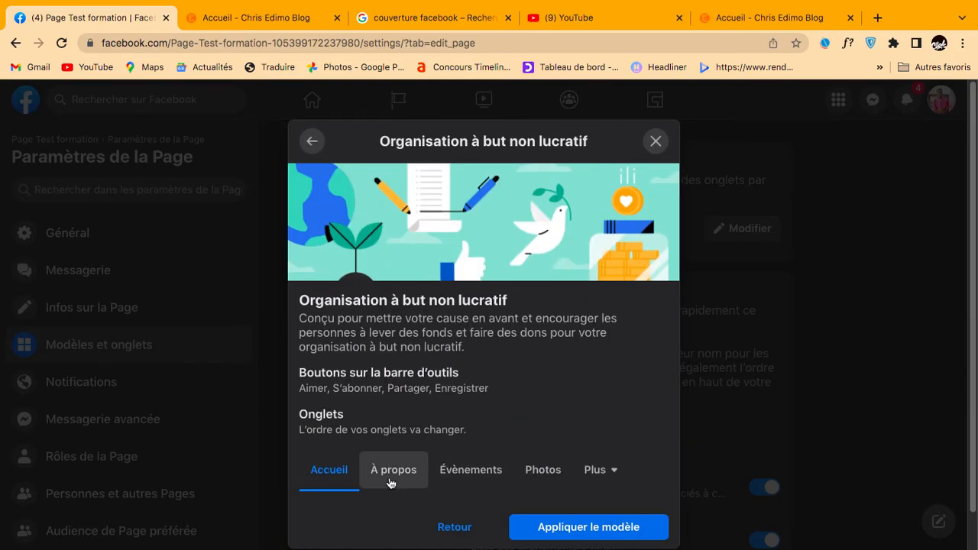
click(316, 145)
scroll(498, 398, down, 3)
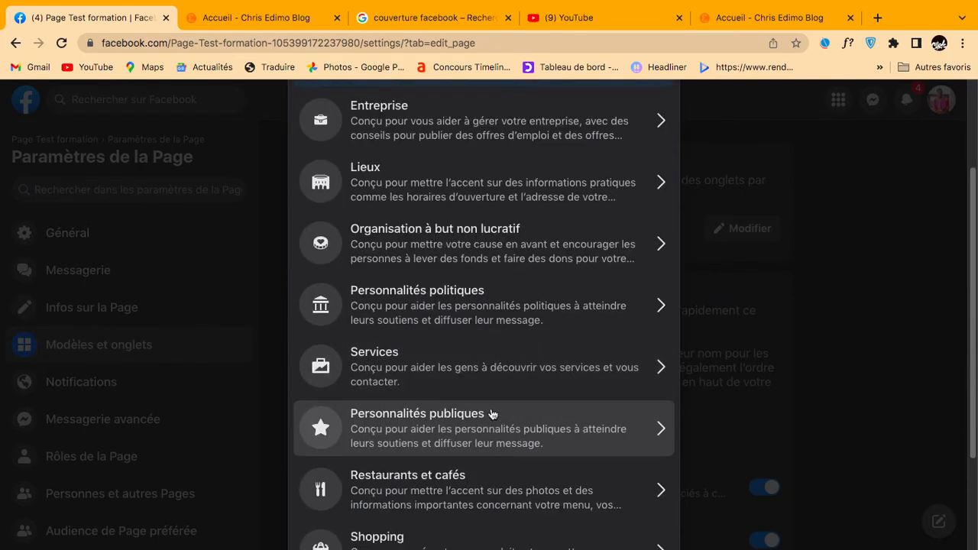
click(469, 372)
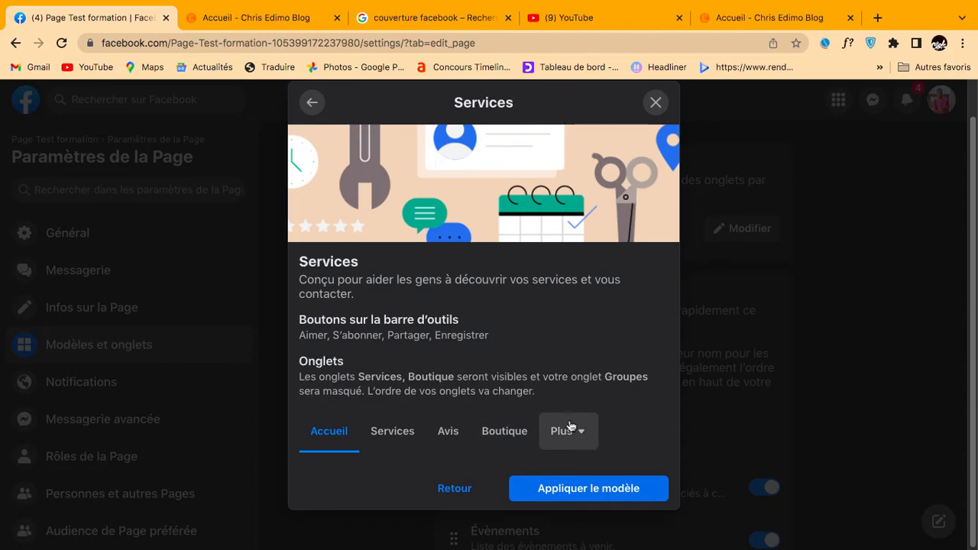
click(311, 104)
scroll(514, 428, down, 3)
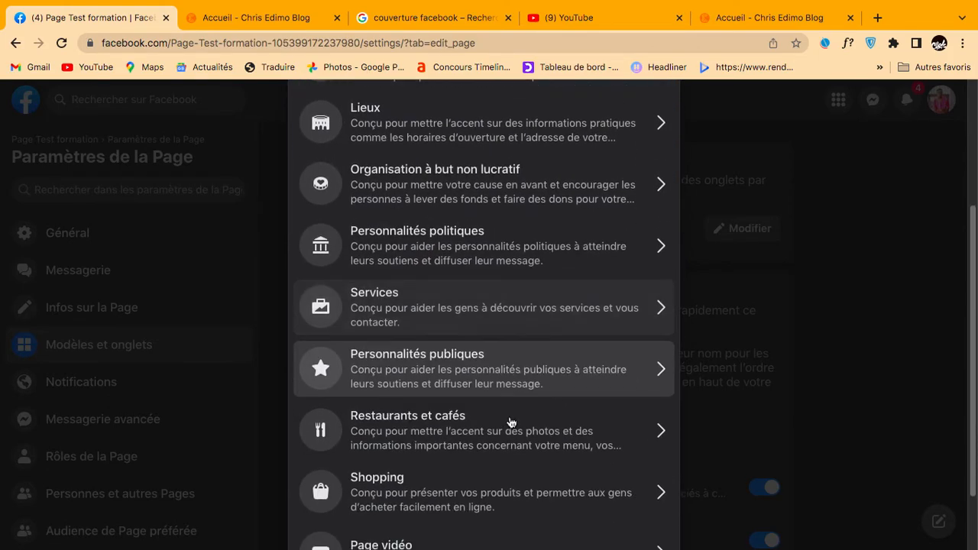
Apply the Shopping template to the Page.
scroll(510, 423, down, 2)
click(481, 407)
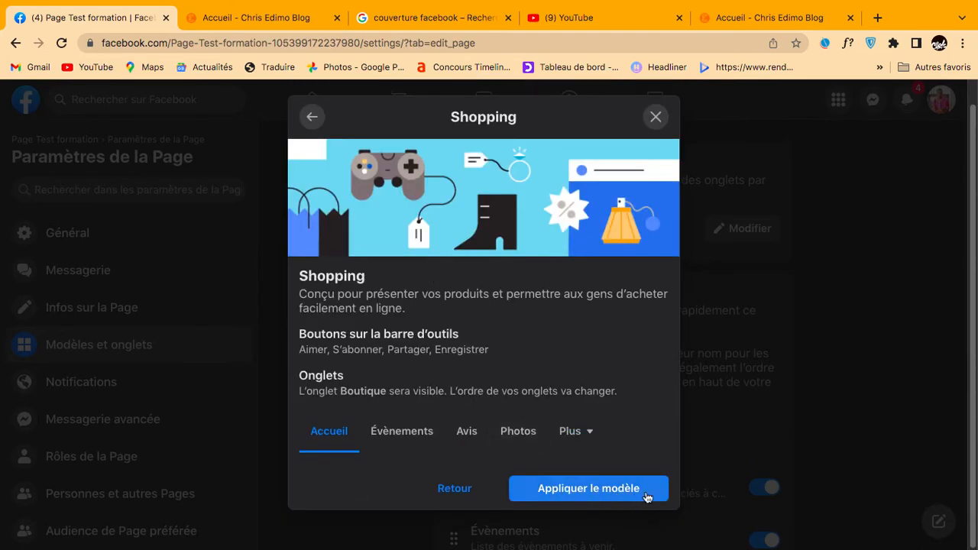
click(601, 490)
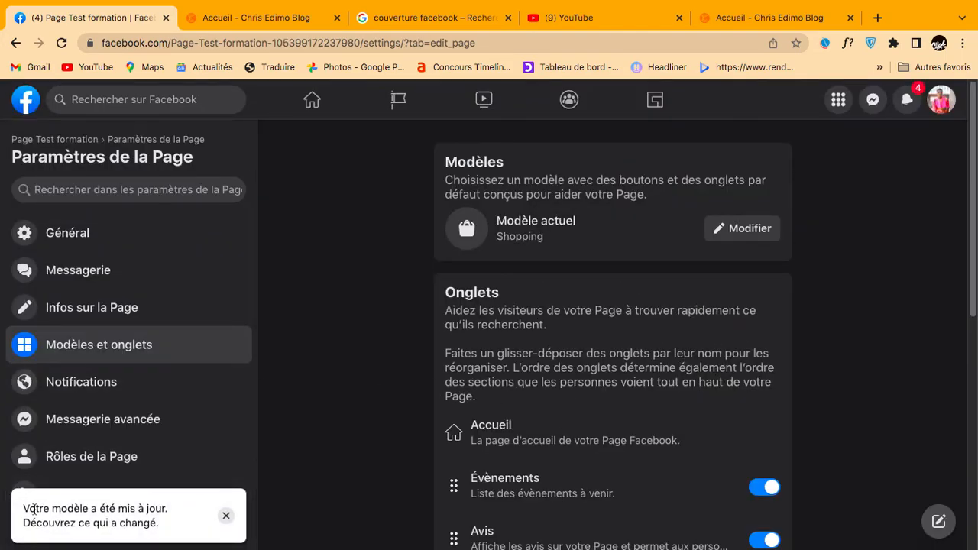
drag(77, 513, 175, 524)
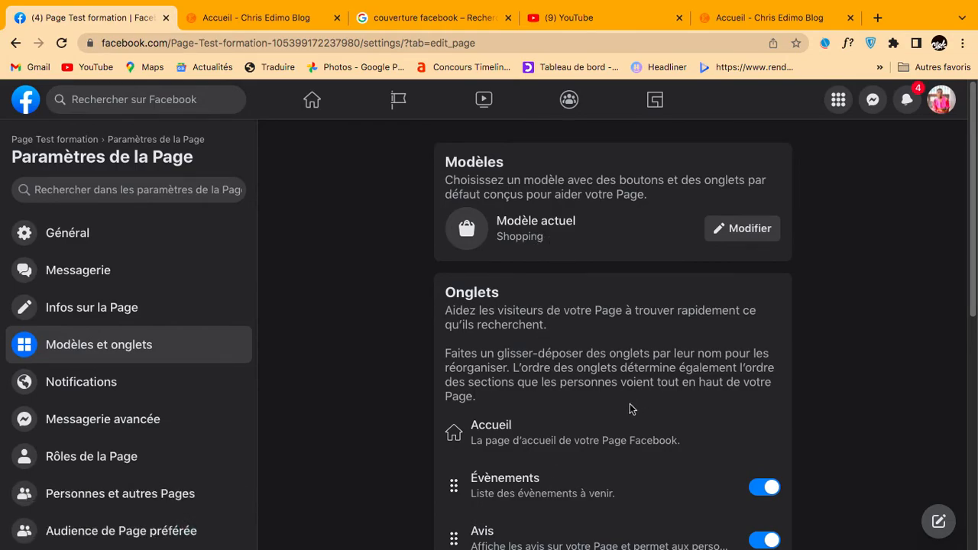
Turn off the Évènements, Avis and Boutique tabs, and turn Avis back on.
scroll(630, 404, down, 1)
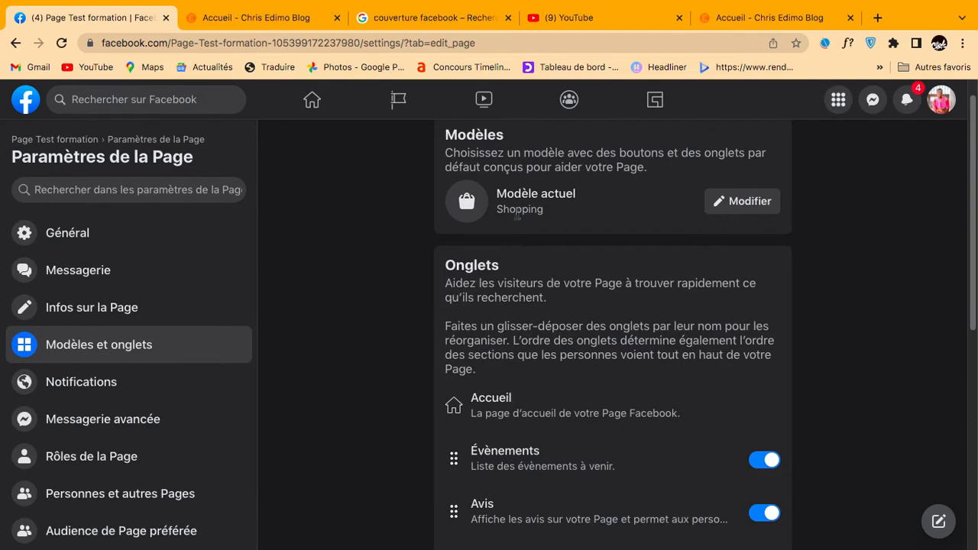
scroll(547, 482, down, 3)
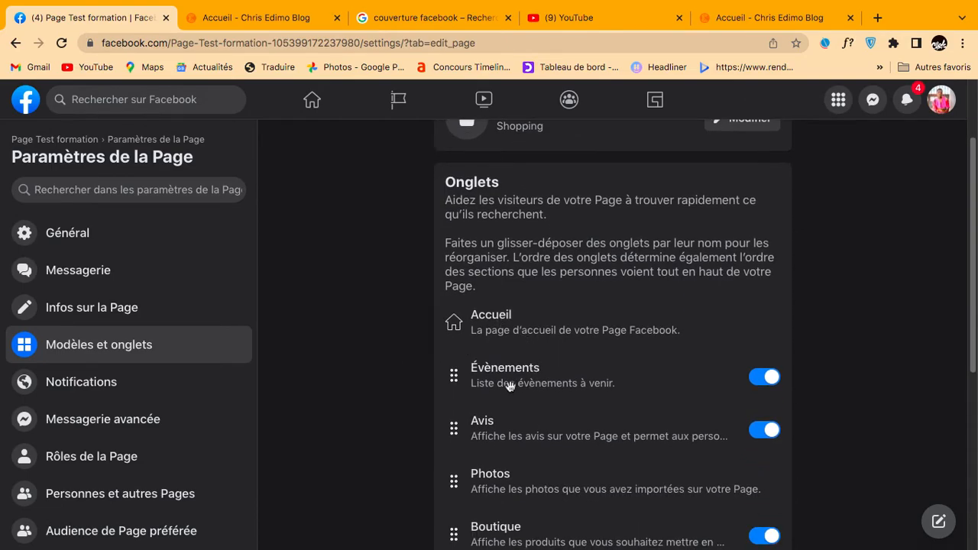
scroll(520, 450, down, 1)
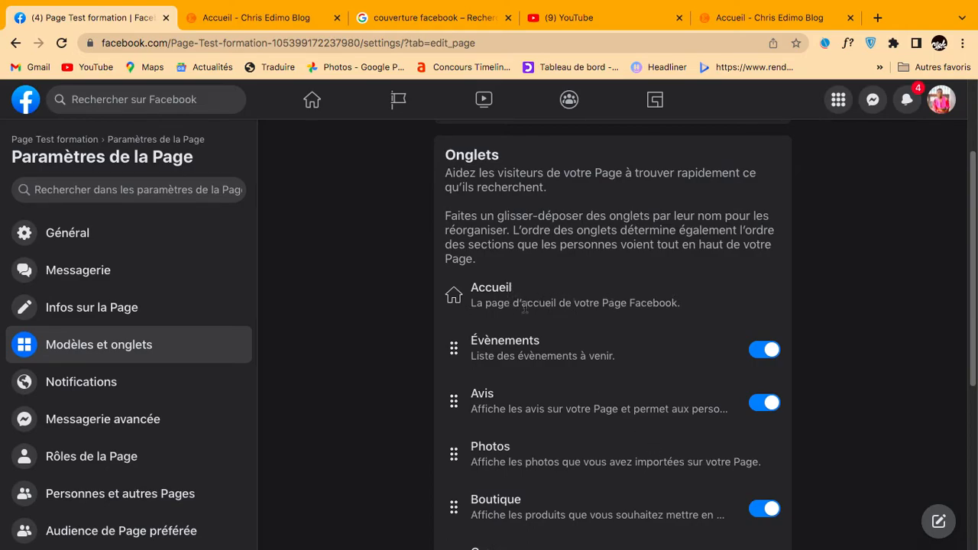
scroll(757, 351, down, 2)
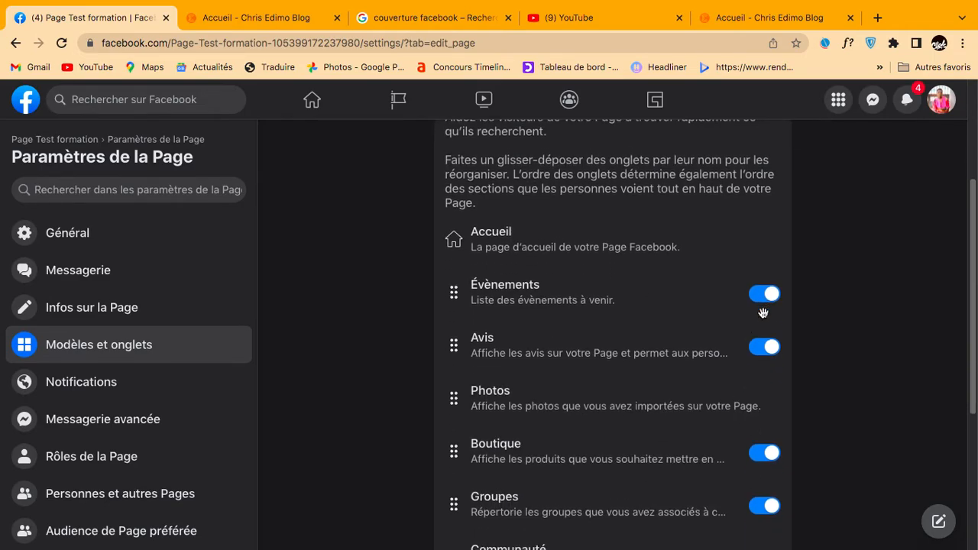
click(763, 298)
click(765, 349)
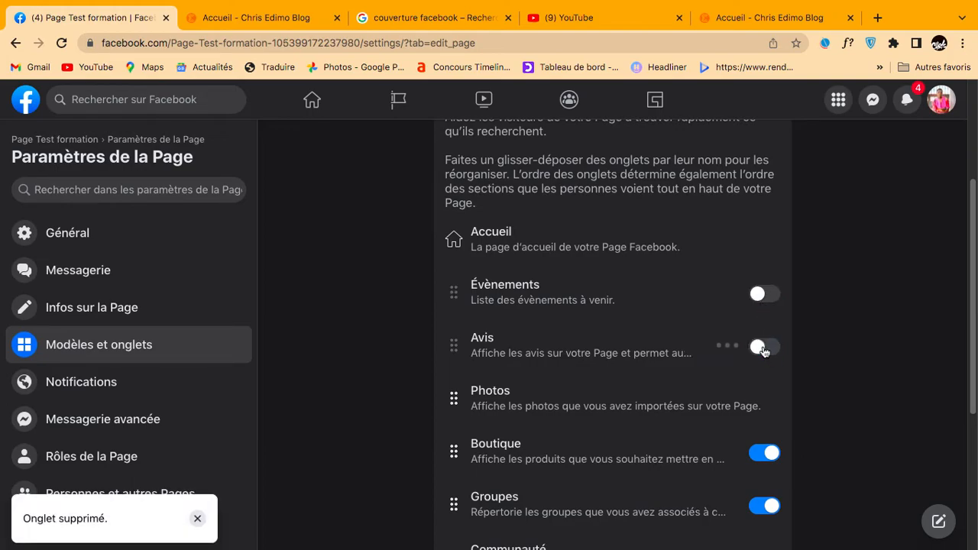
click(761, 456)
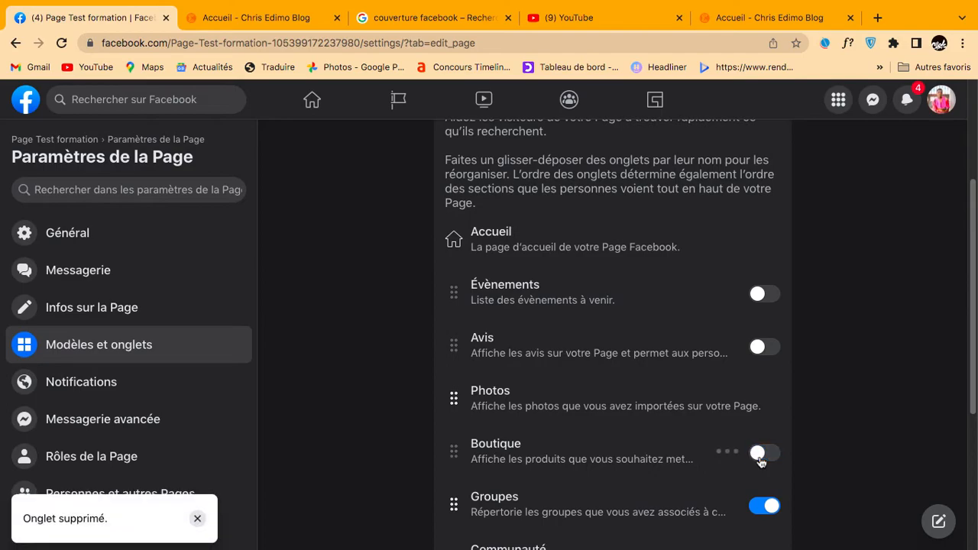
click(761, 349)
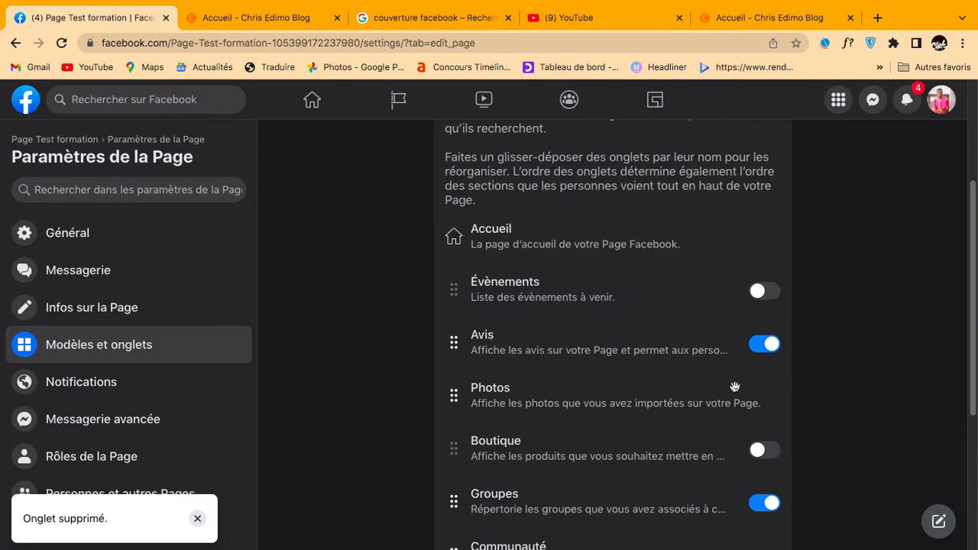
Reorder the Page tabs, moving Boutique directly below Accueil and Évènements between Photos and Groupes.
scroll(726, 403, down, 3)
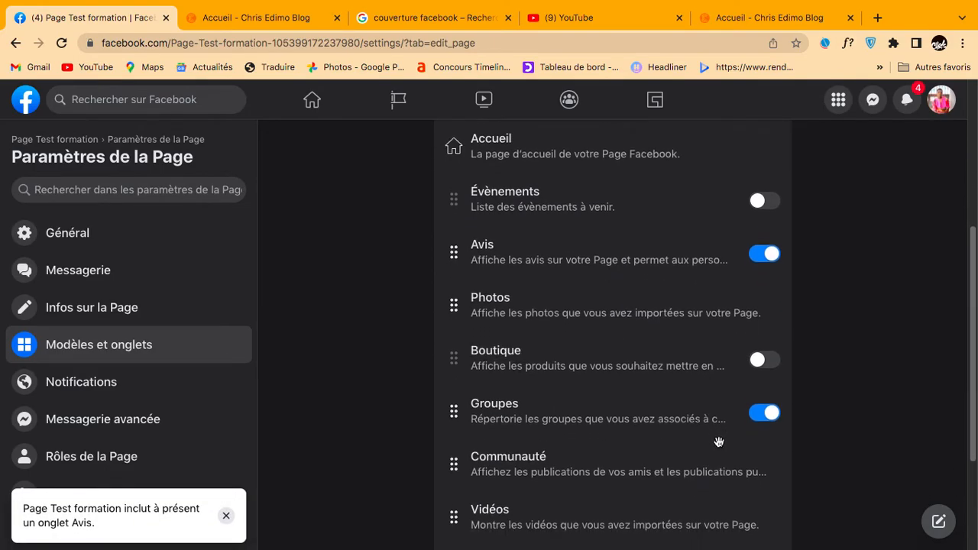
scroll(746, 471, down, 4)
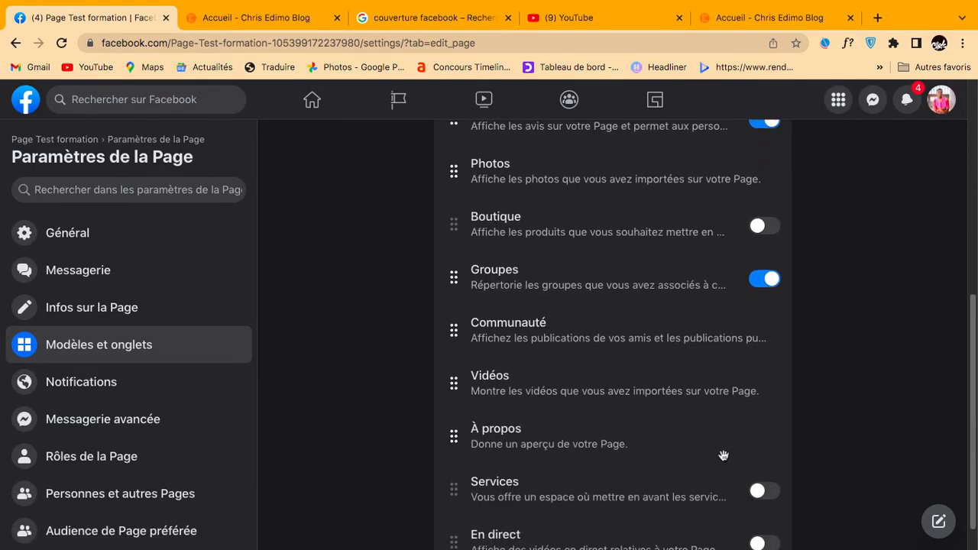
scroll(706, 400, up, 1)
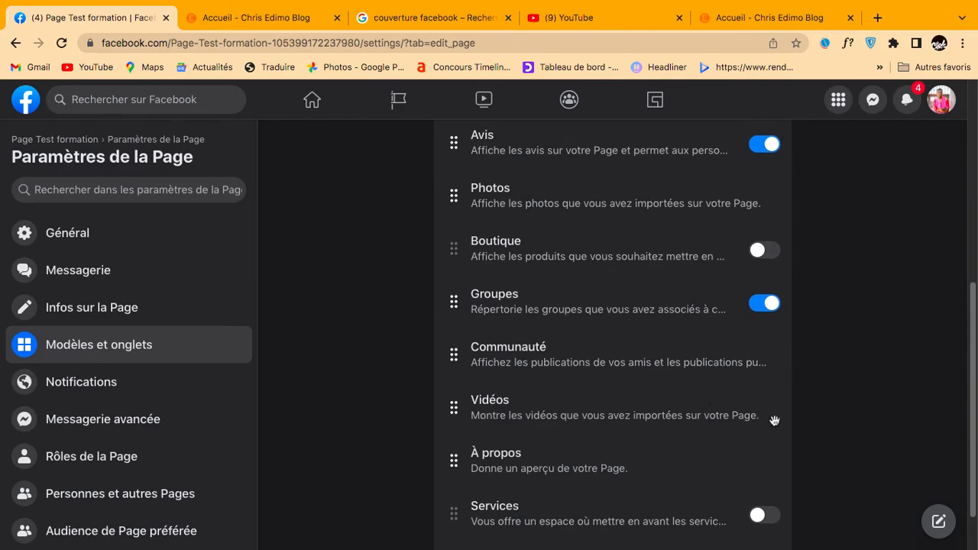
scroll(599, 400, up, 5)
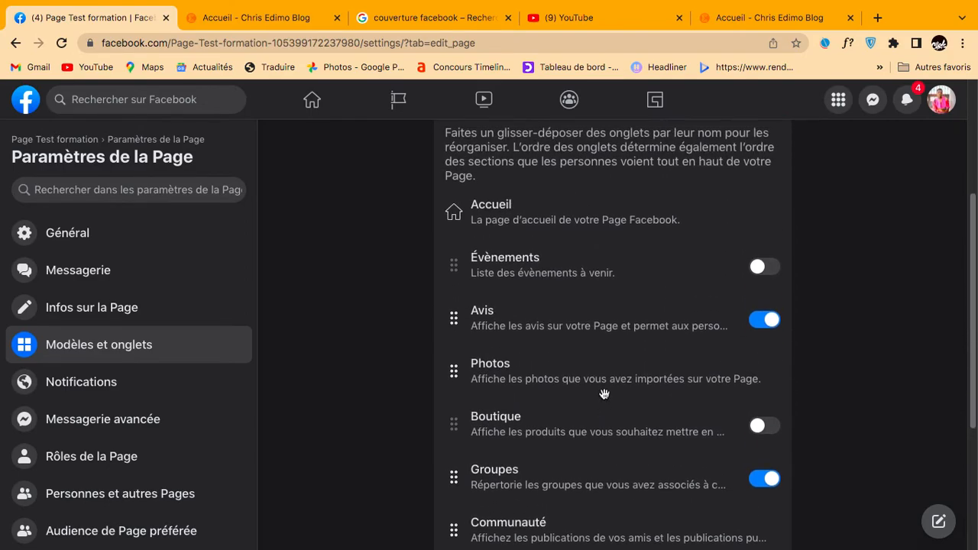
scroll(647, 278, up, 1)
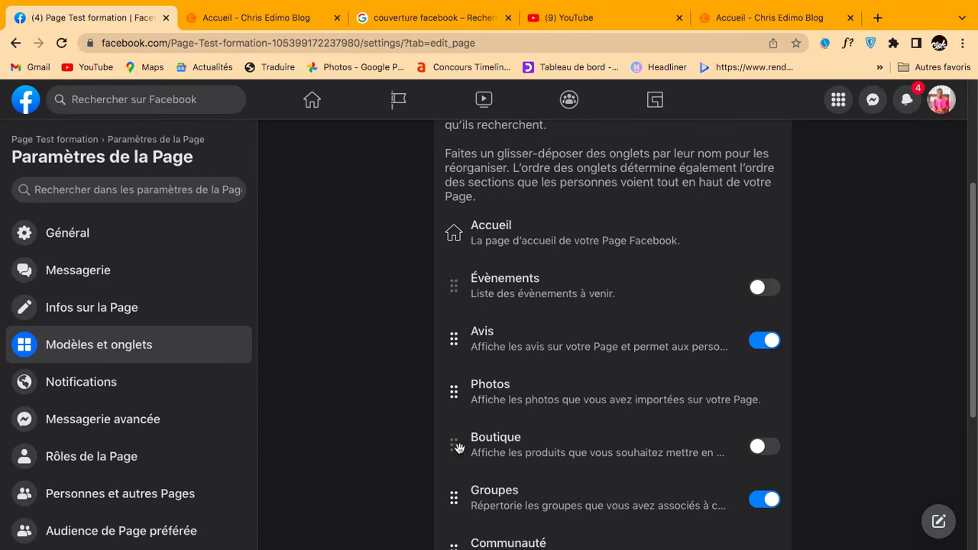
drag(454, 448, 454, 293)
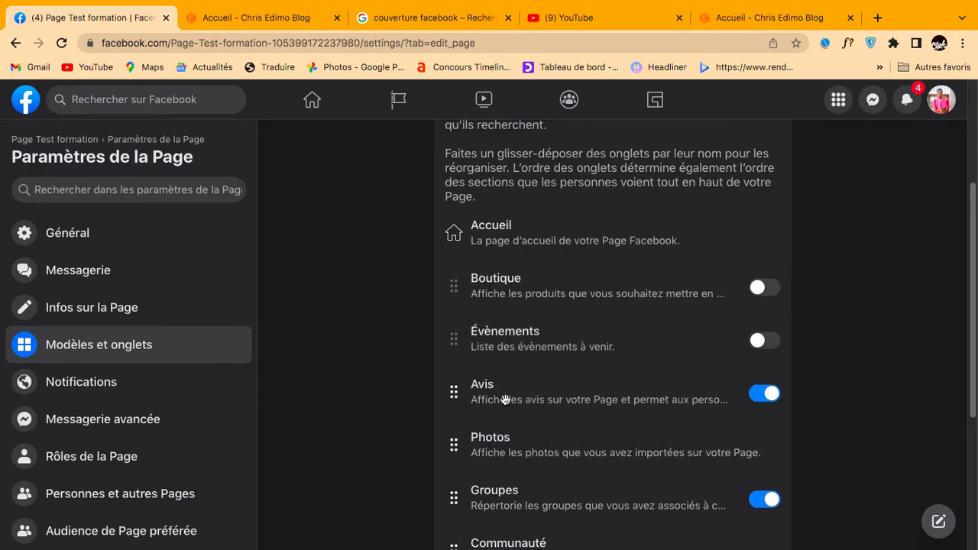
drag(454, 341, 455, 462)
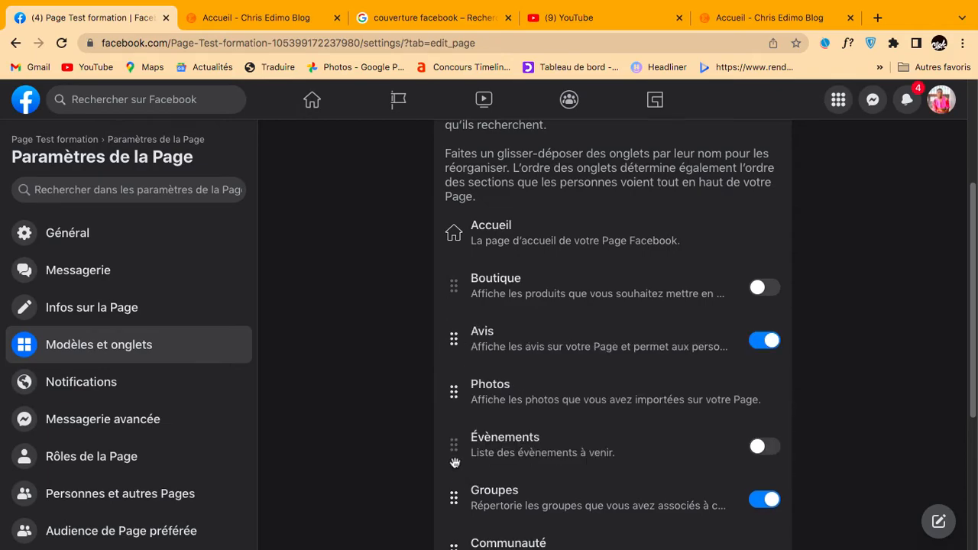
Move the Vidéos tab up in the tab order, between Boutique and Avis.
scroll(455, 545, down, 3)
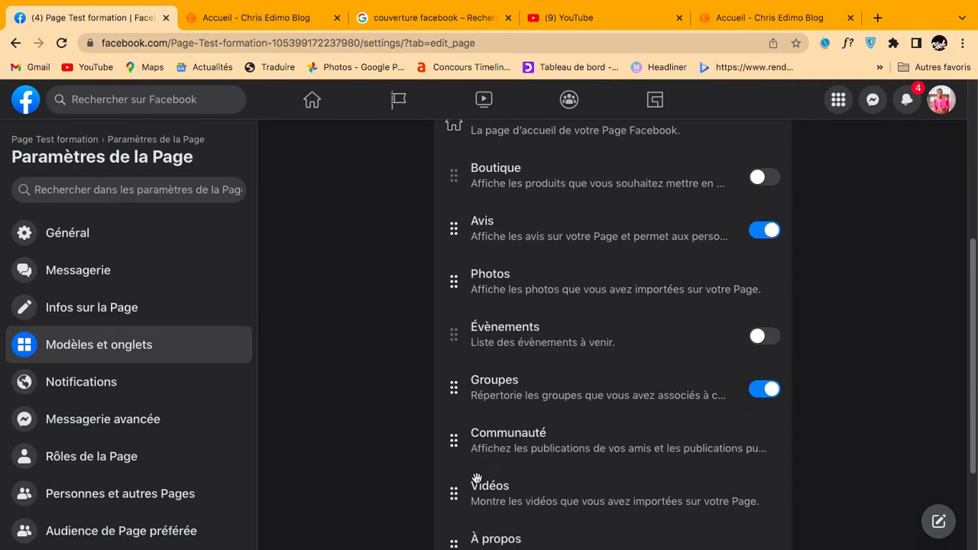
drag(459, 495, 493, 233)
scroll(594, 280, up, 1)
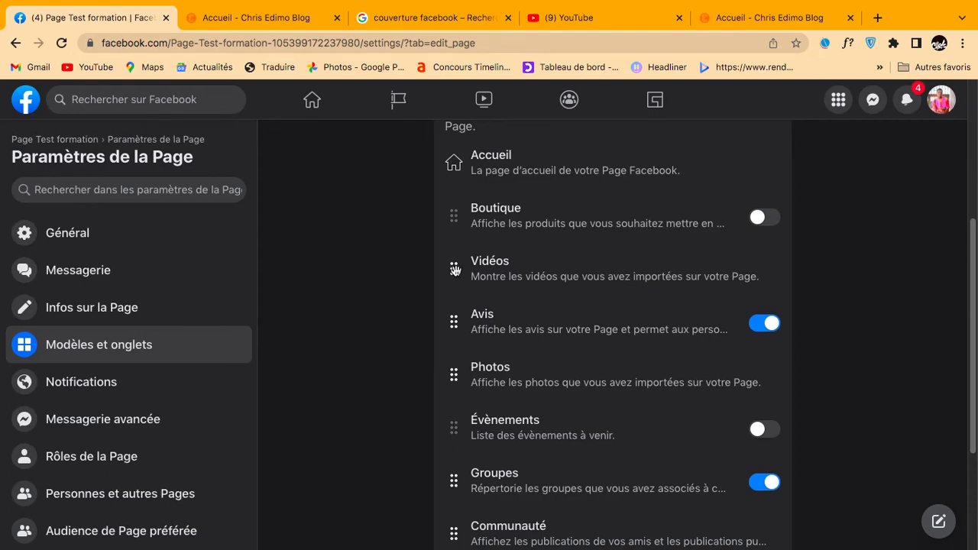
scroll(602, 312, up, 3)
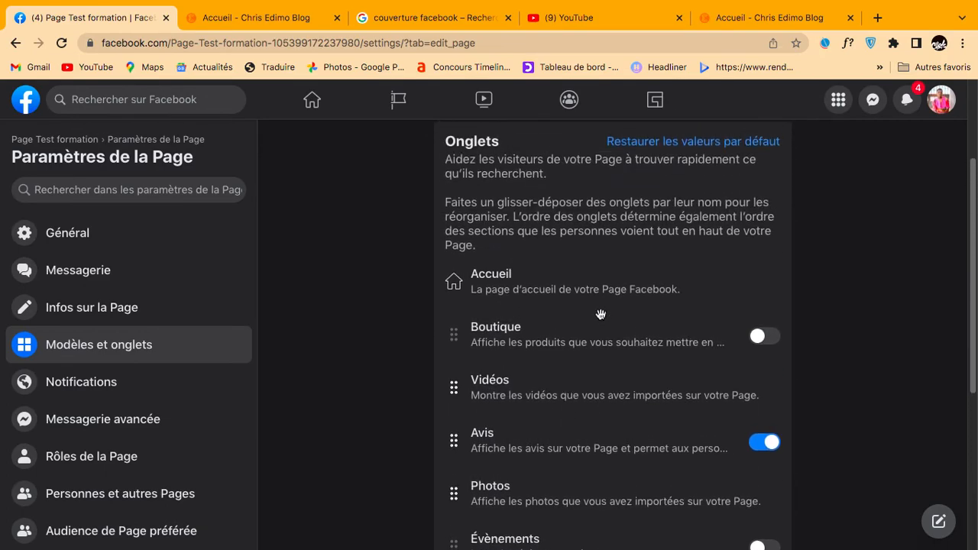
scroll(601, 315, up, 3)
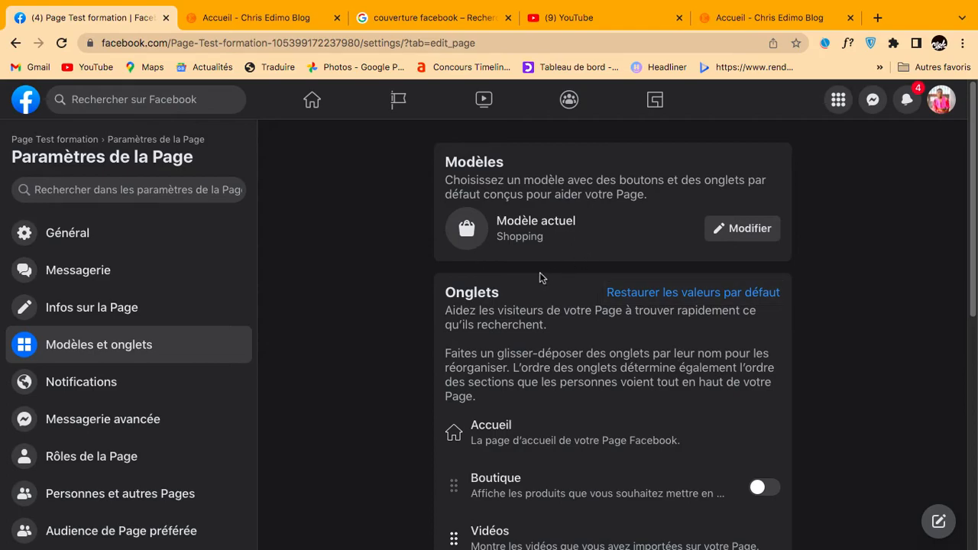
Return to the Page Test formation home page and quit the WhatsApp association prompt without sending the code.
click(55, 142)
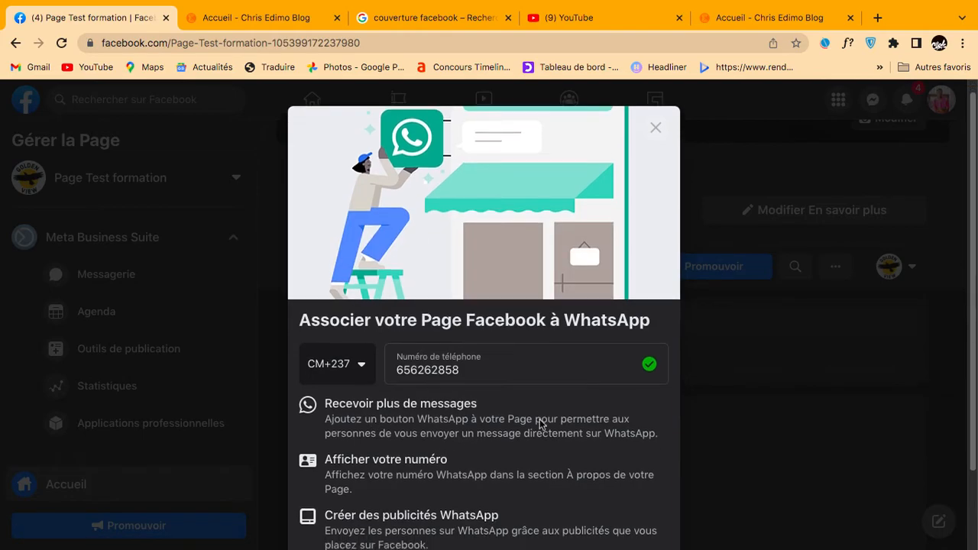
scroll(459, 337, down, 3)
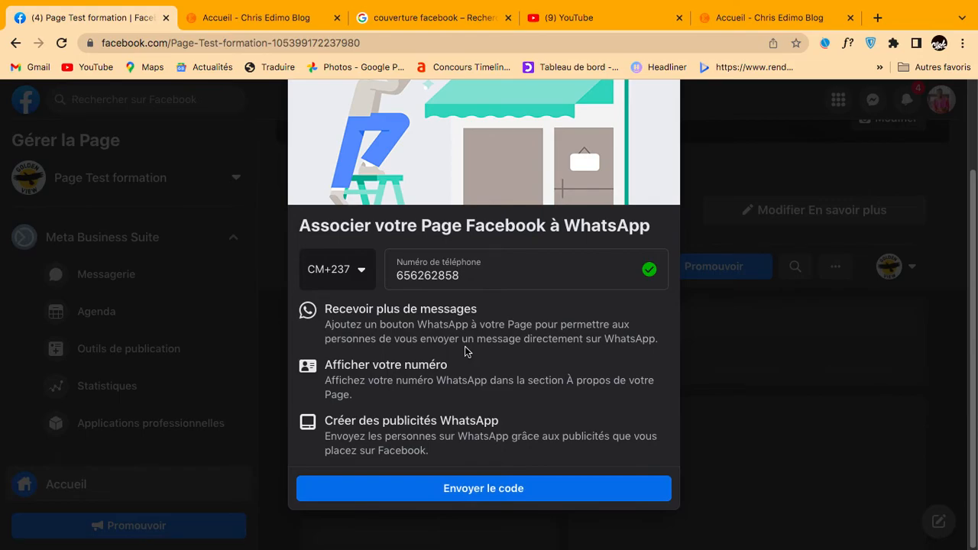
scroll(481, 356, up, 3)
scroll(463, 447, down, 3)
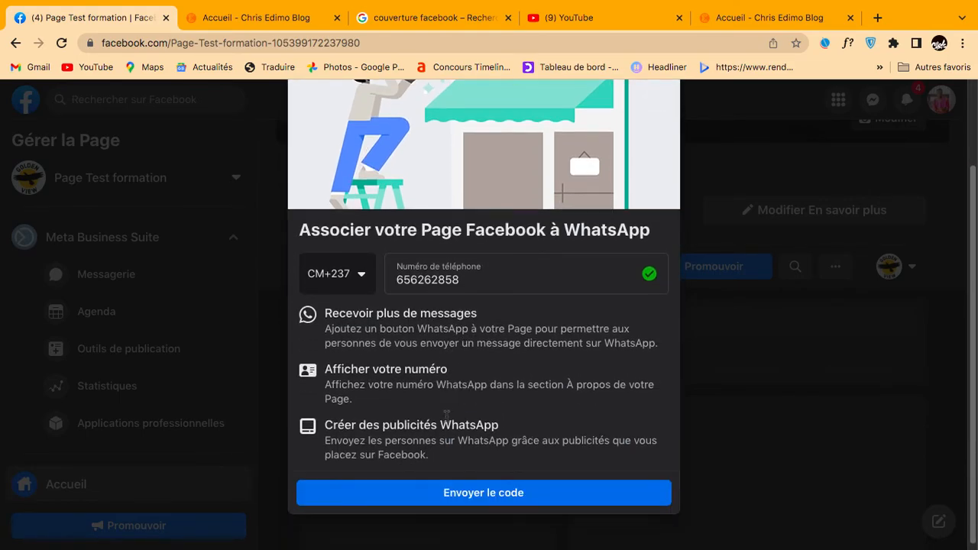
scroll(505, 352, up, 3)
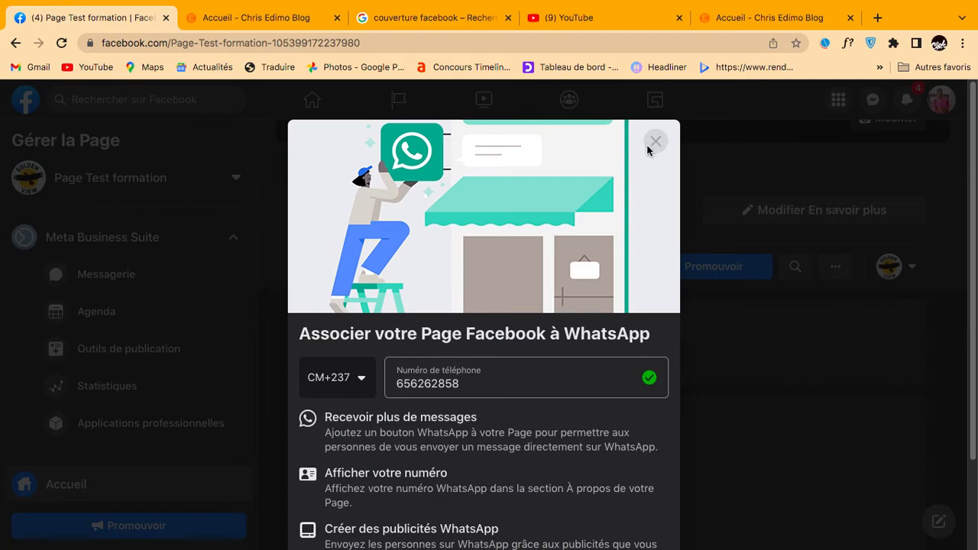
click(655, 146)
click(658, 236)
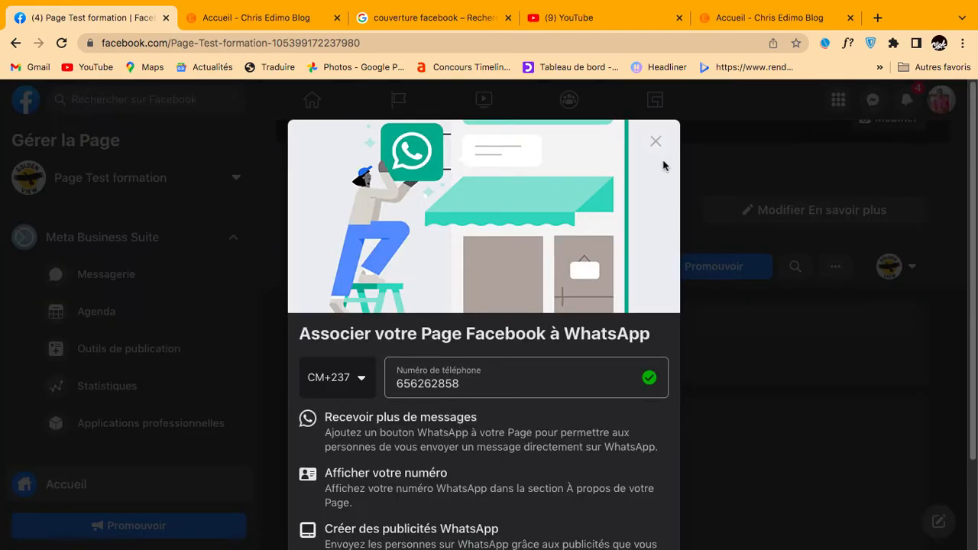
click(659, 145)
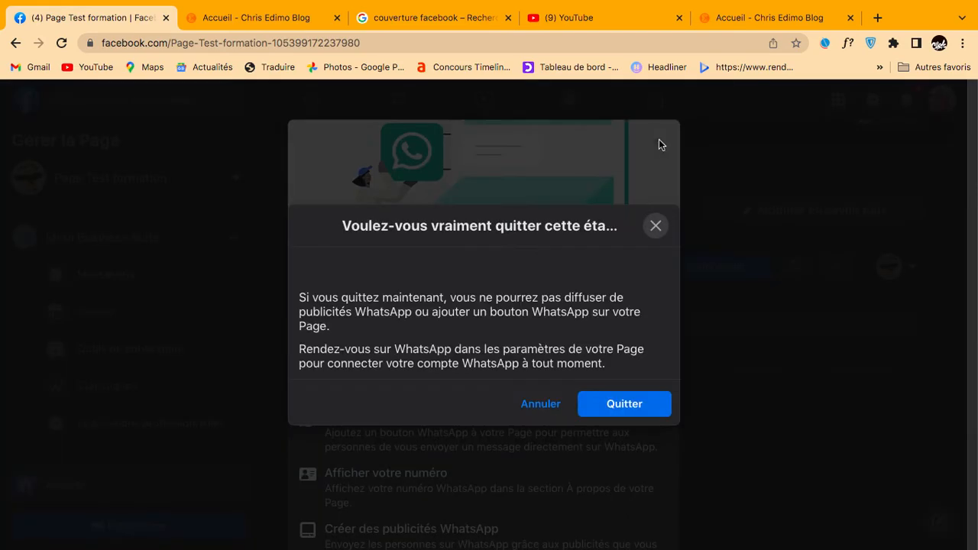
click(623, 407)
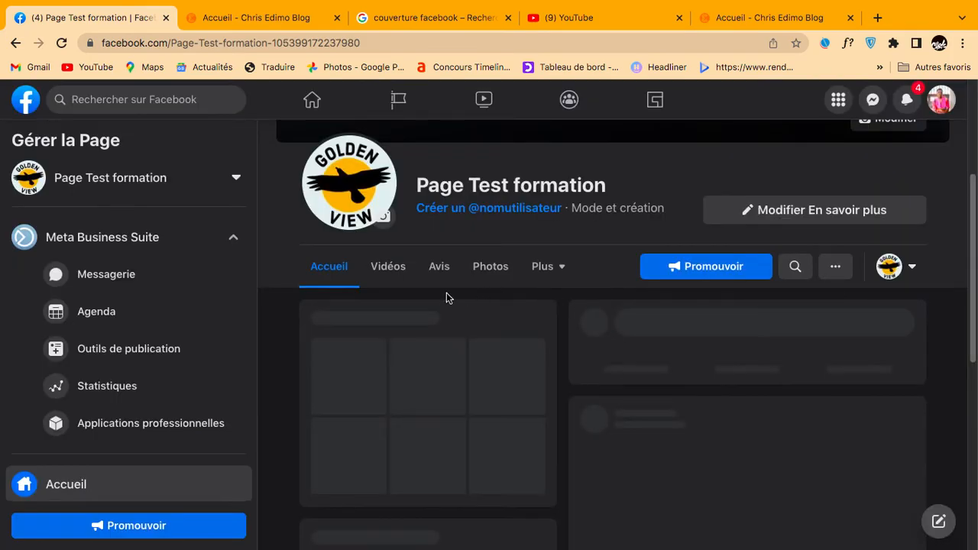
Check the Page's new tab order, including the tabs grouped under Plus.
click(564, 272)
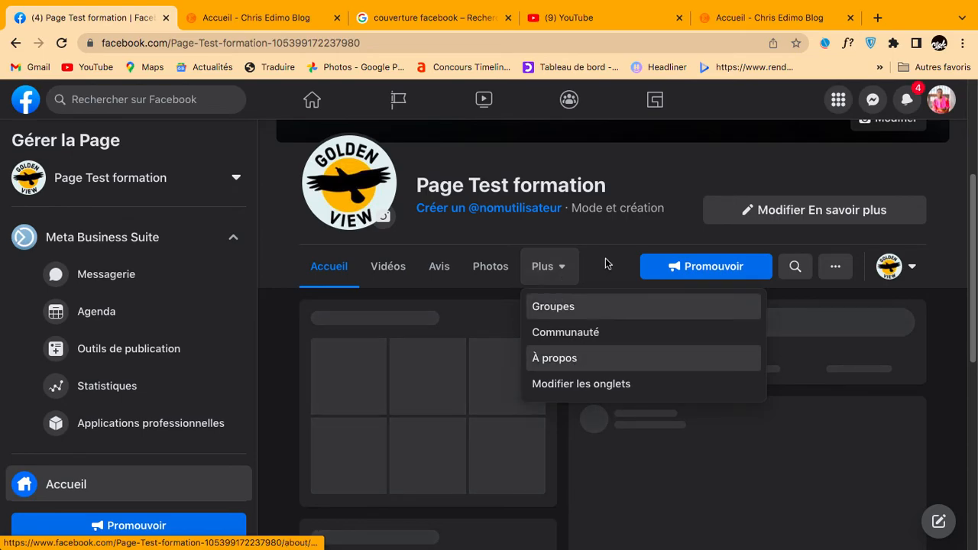
click(561, 264)
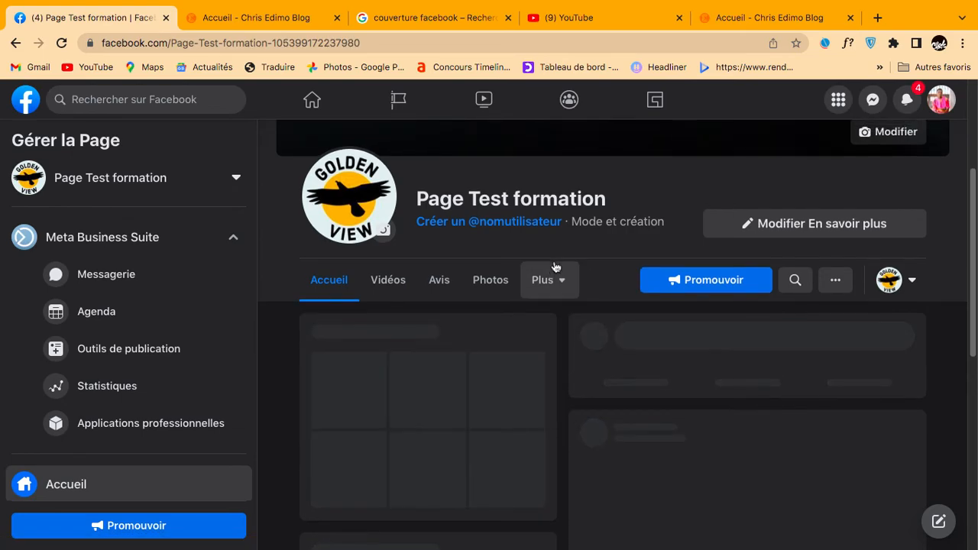
scroll(555, 266, up, 3)
scroll(566, 303, down, 2)
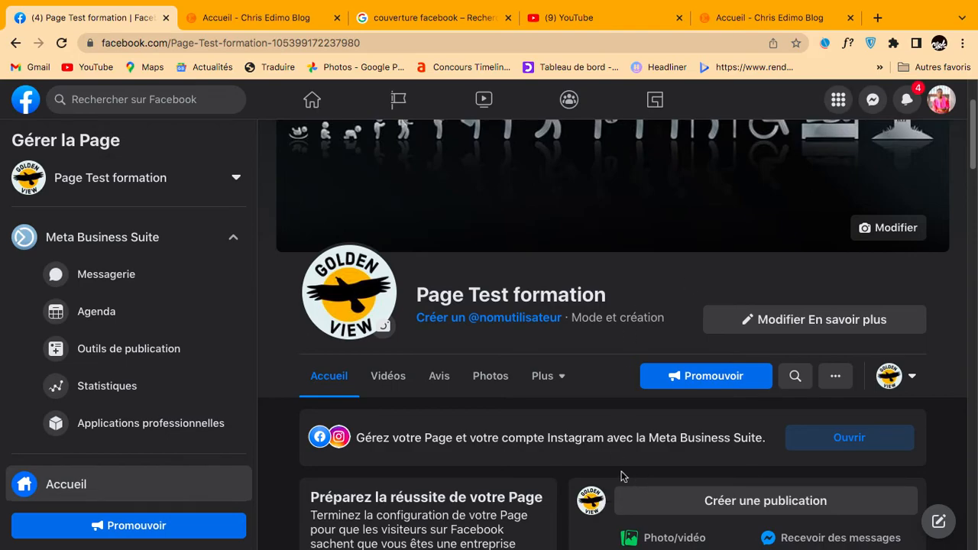
scroll(569, 440, down, 3)
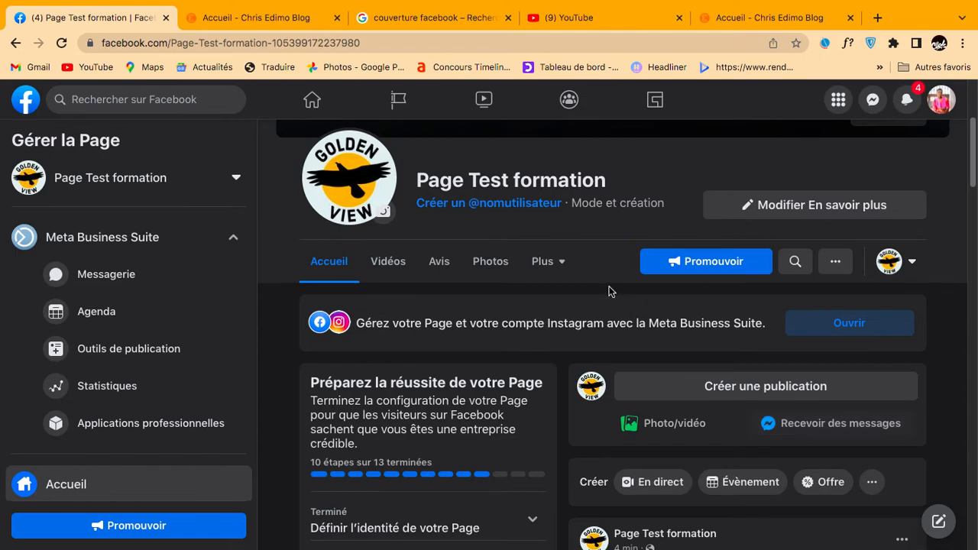
scroll(608, 294, up, 3)
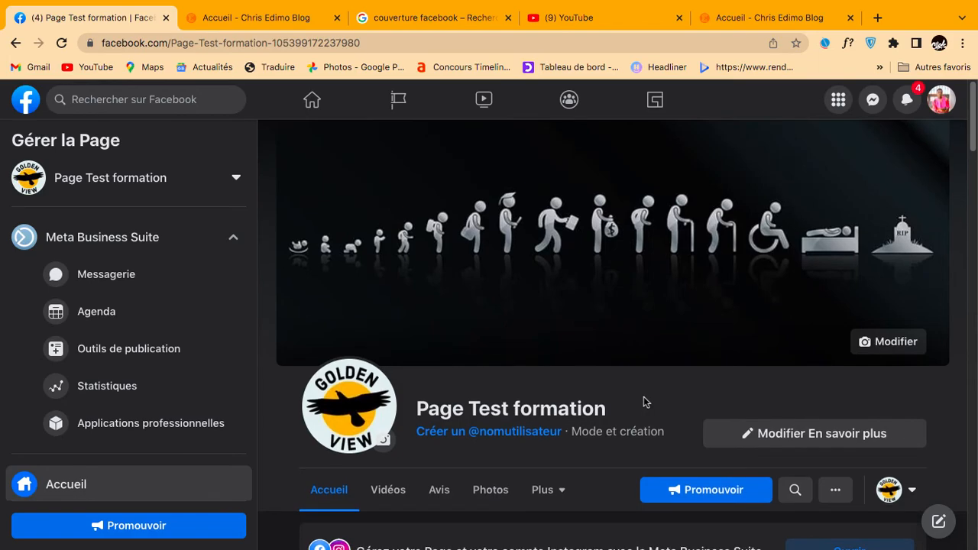
scroll(643, 402, down, 2)
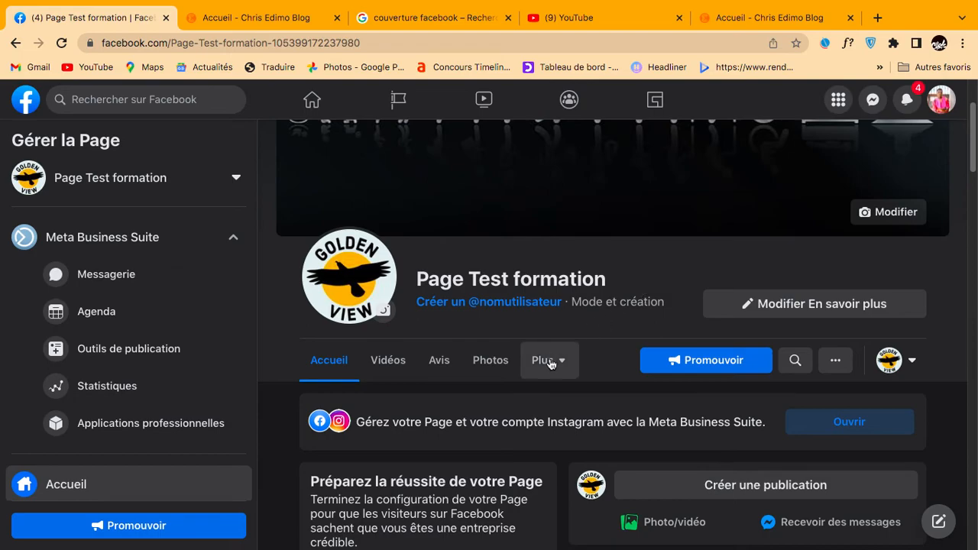
Open the Messagerie section of the Page's settings.
scroll(153, 363, down, 3)
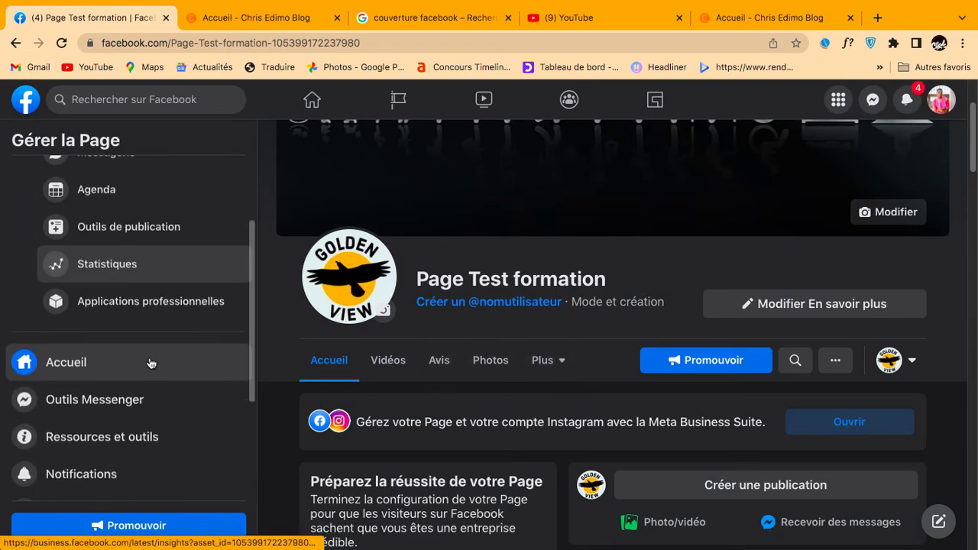
scroll(151, 362, down, 2)
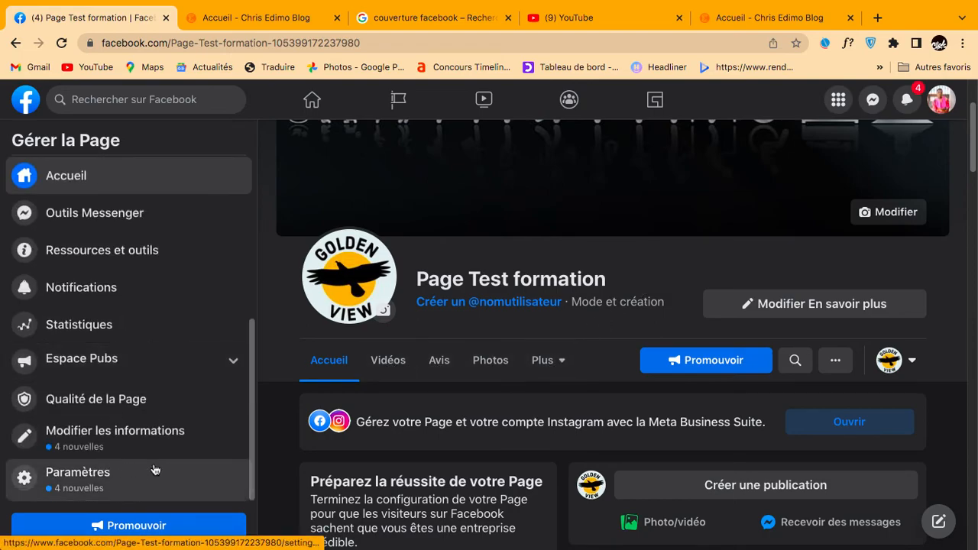
click(67, 480)
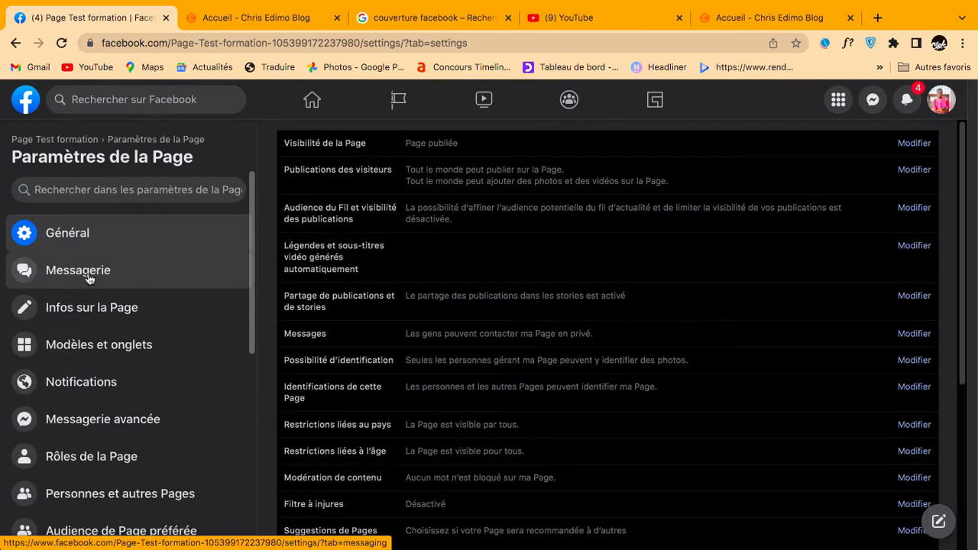
click(88, 279)
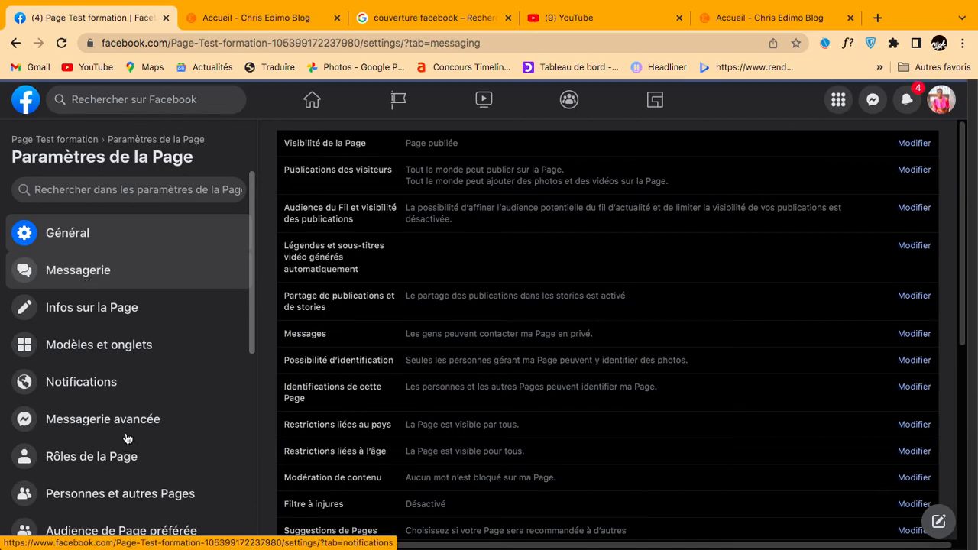
click(118, 267)
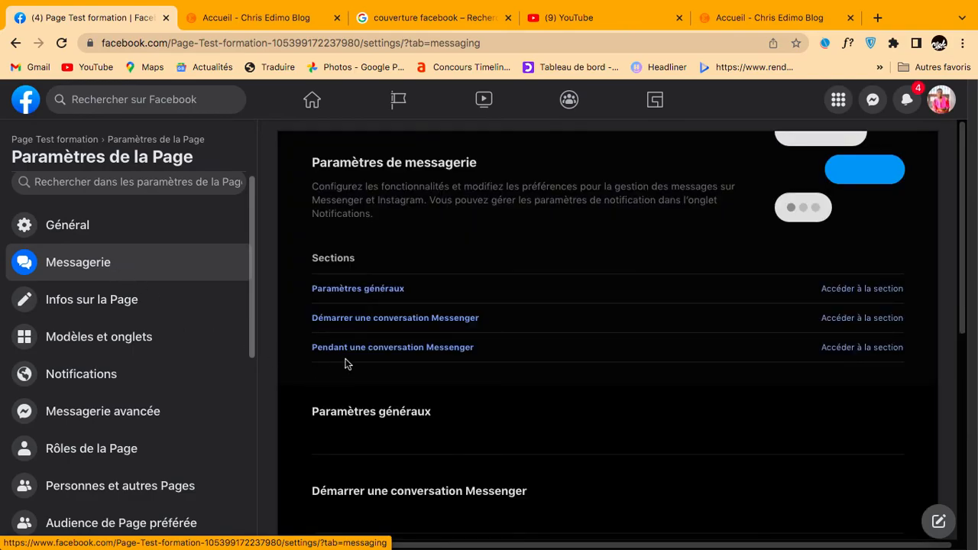
Turn on Afficher un message de bienvenue for Messenger conversations with the Page.
scroll(535, 374, down, 2)
scroll(535, 374, down, 3)
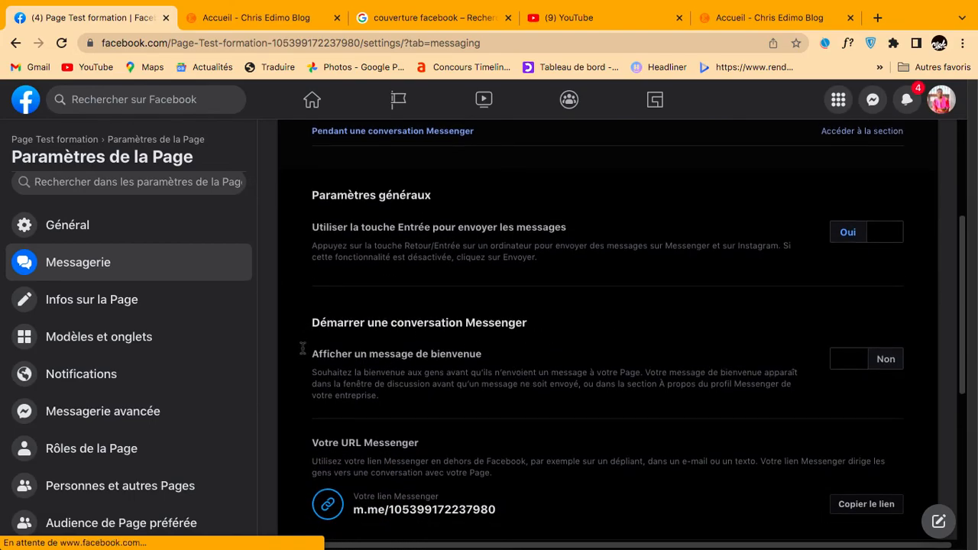
drag(315, 354, 468, 400)
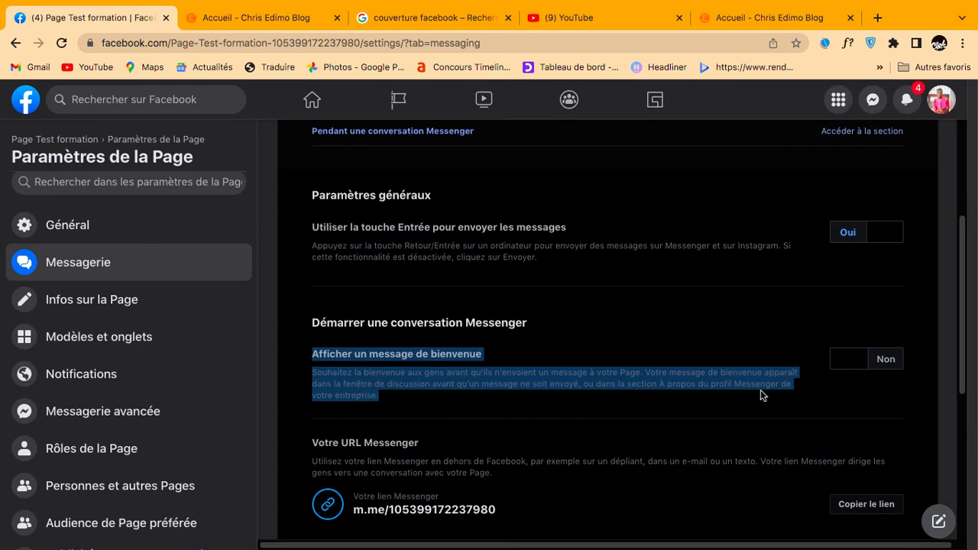
click(532, 382)
scroll(526, 382, down, 1)
scroll(524, 381, down, 1)
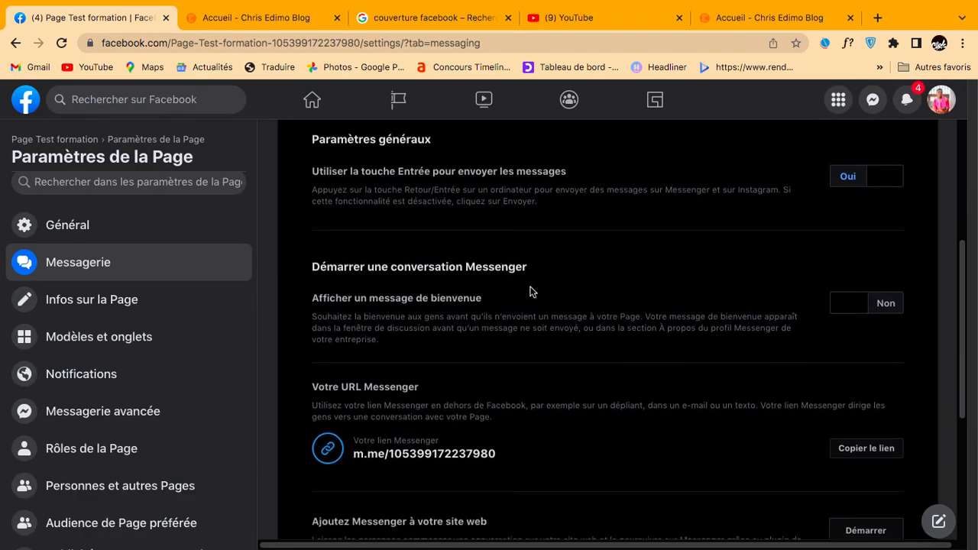
click(847, 305)
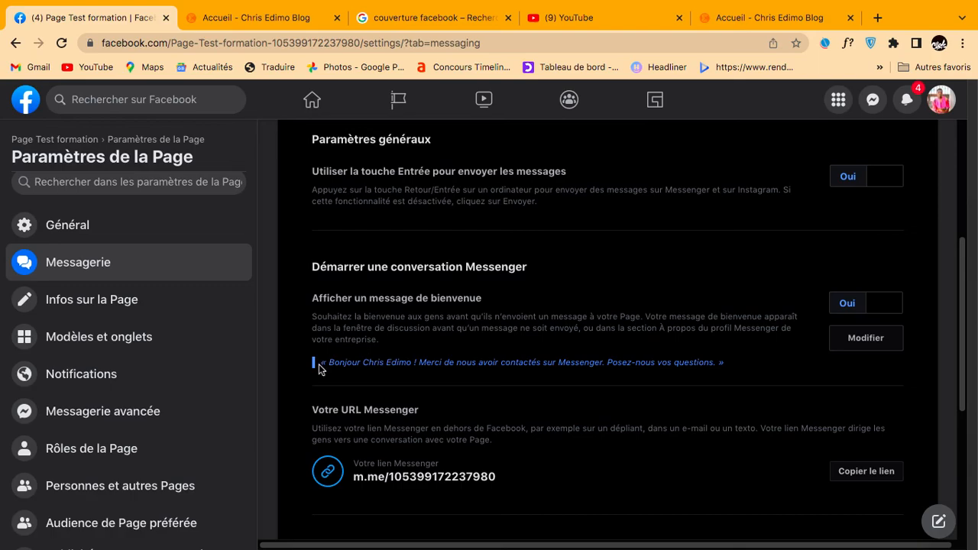
Replace the recipient's full-name placeholder in the welcome message with Prénom du destinataire and save the message.
scroll(475, 358, down, 1)
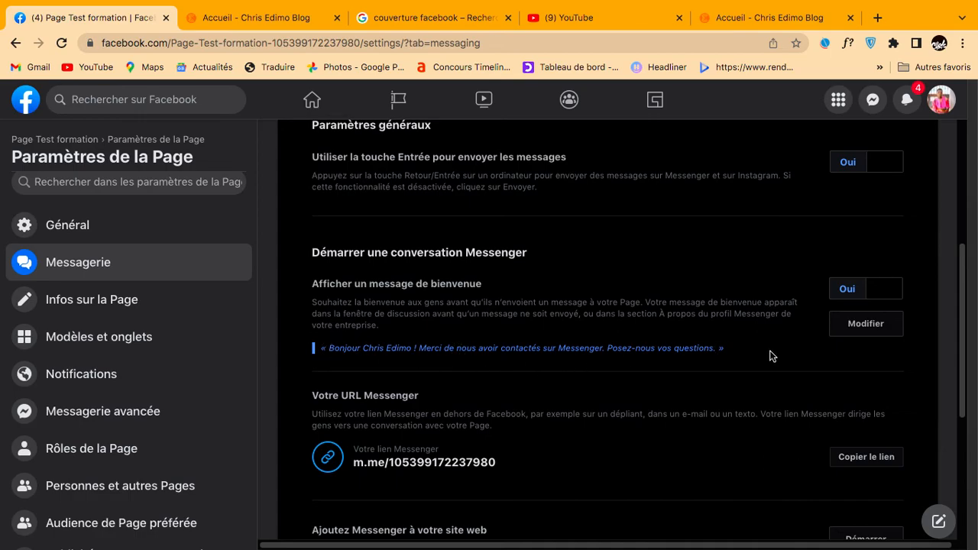
click(865, 324)
scroll(581, 430, down, 3)
scroll(621, 409, down, 4)
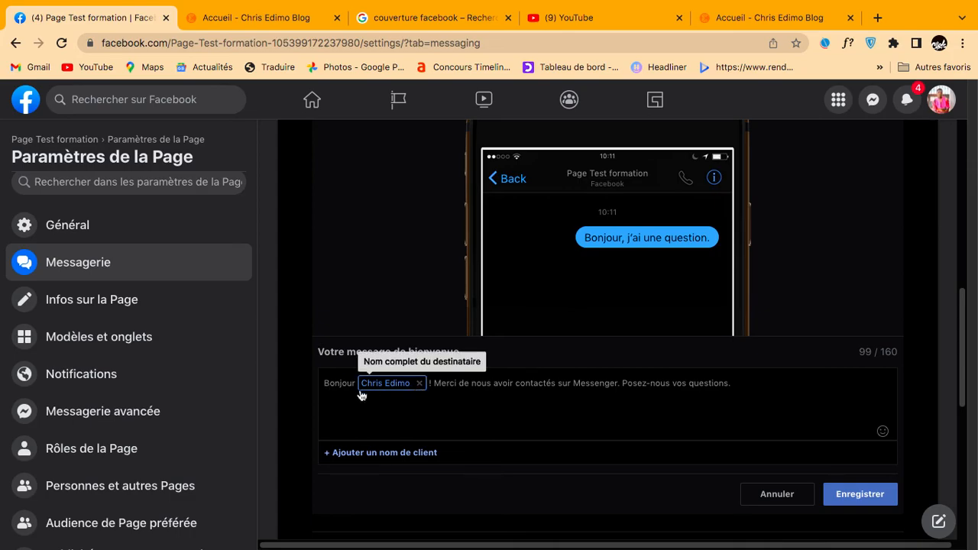
click(420, 383)
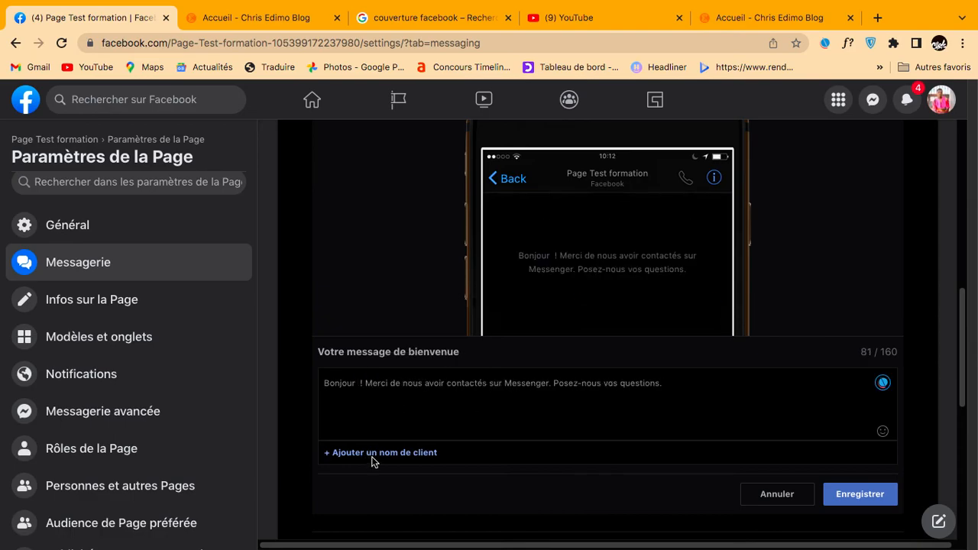
click(372, 454)
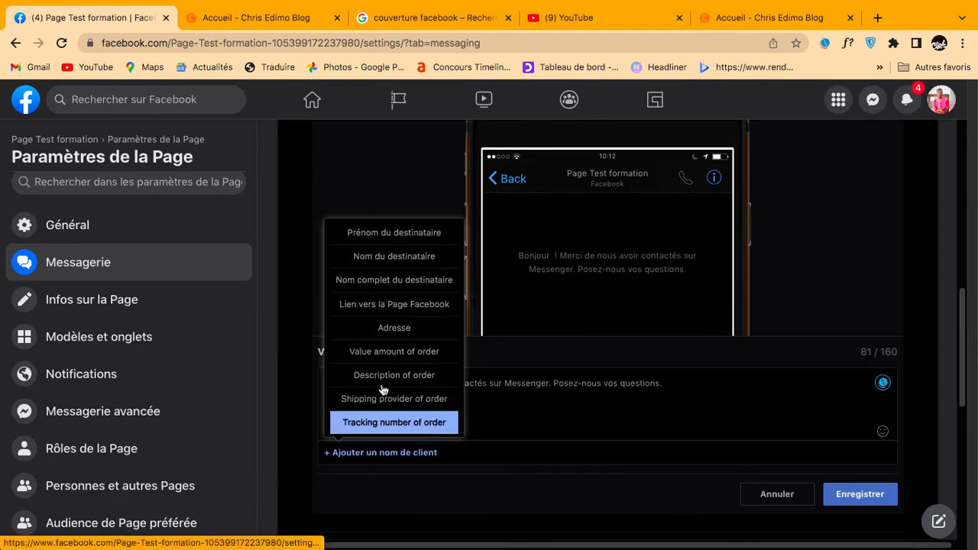
click(389, 234)
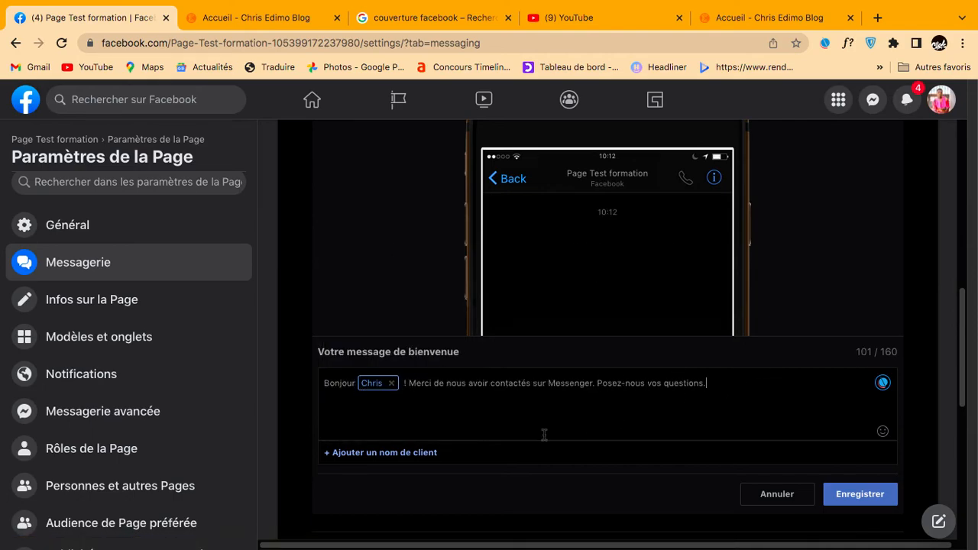
click(406, 453)
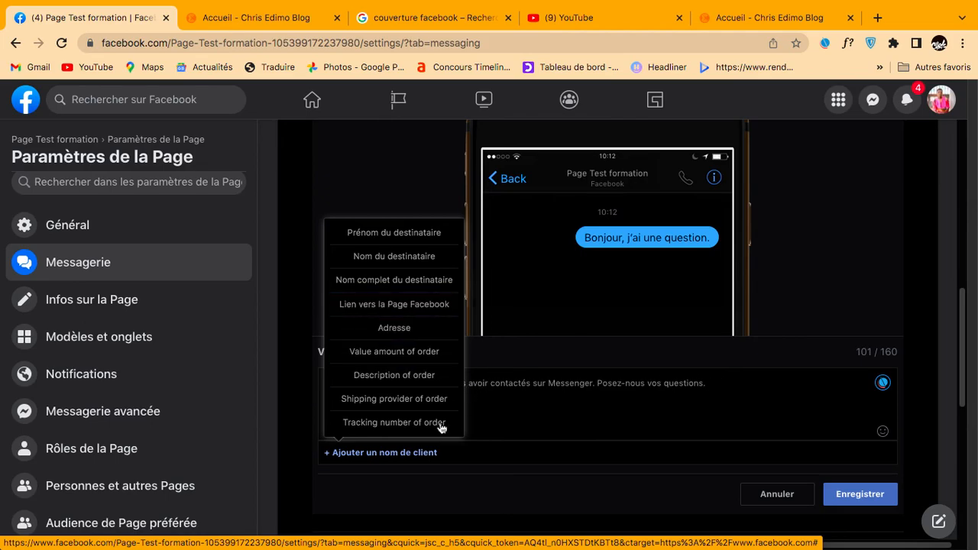
click(530, 424)
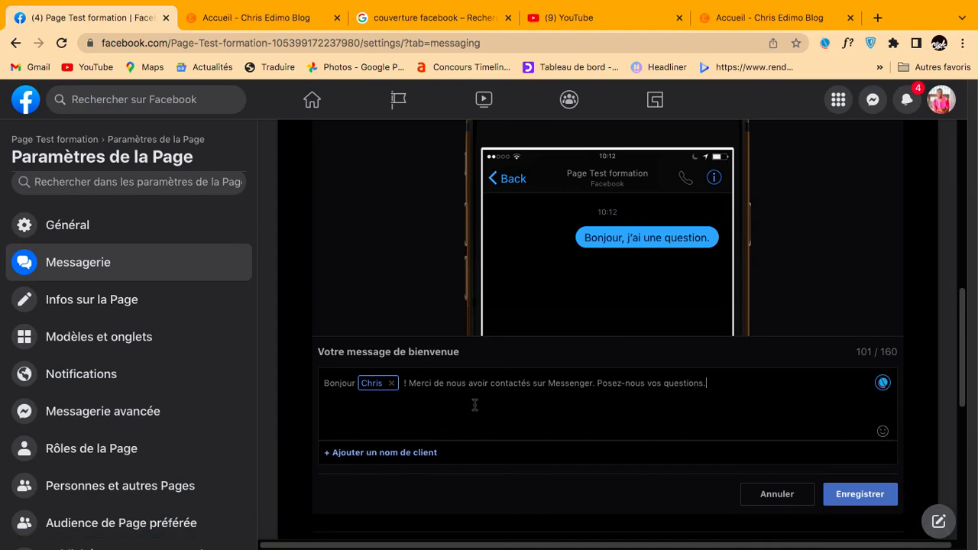
click(857, 495)
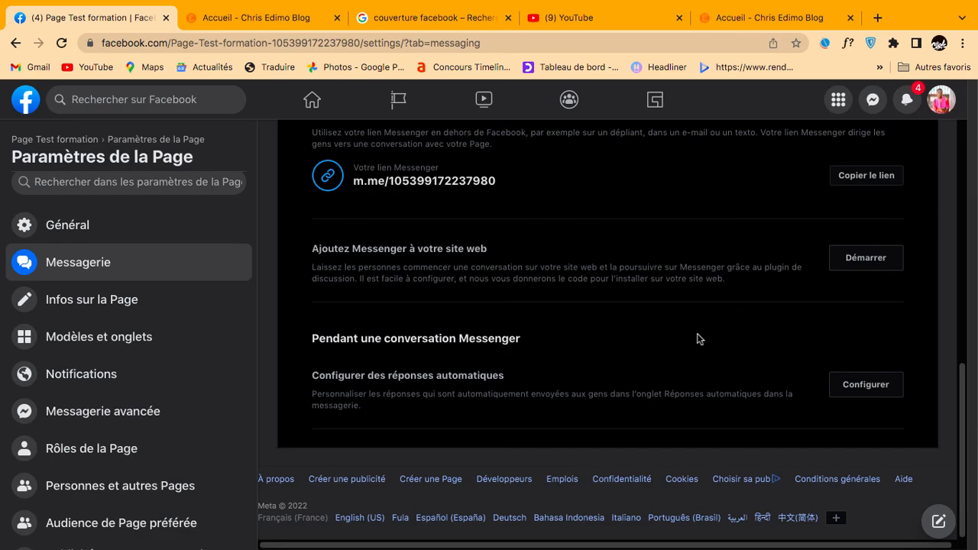
Go back to the Page Test formation home page and quit the WhatsApp association prompt without linking a number.
scroll(699, 339, up, 3)
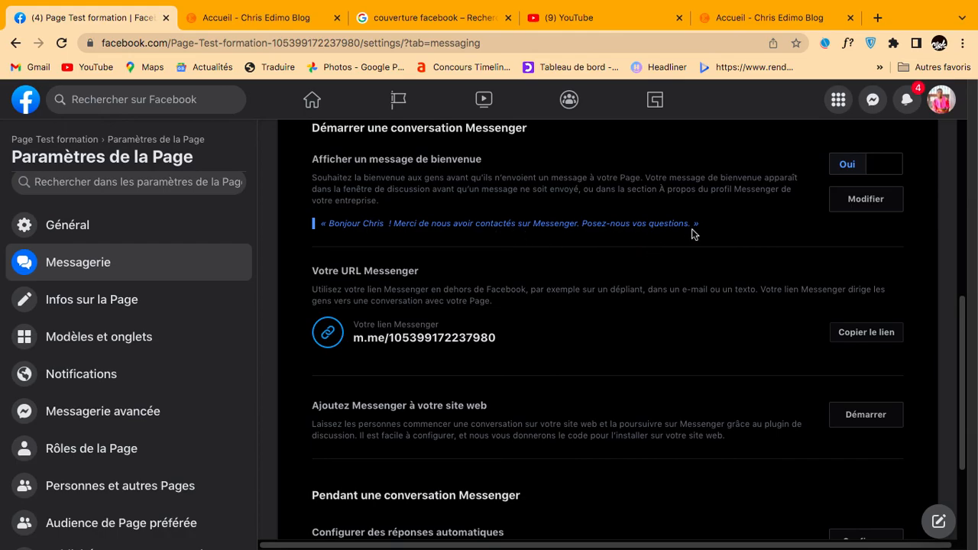
scroll(691, 234, up, 1)
scroll(692, 234, up, 5)
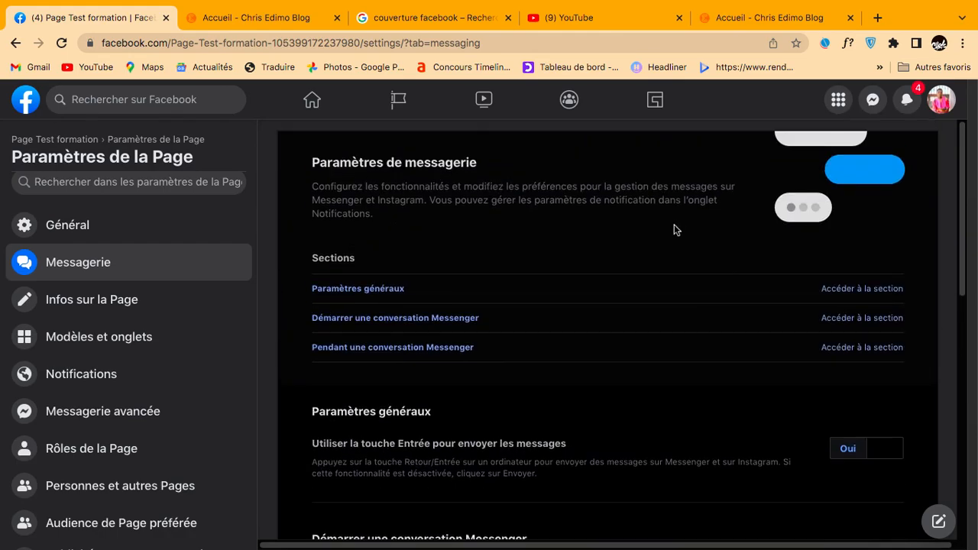
click(37, 140)
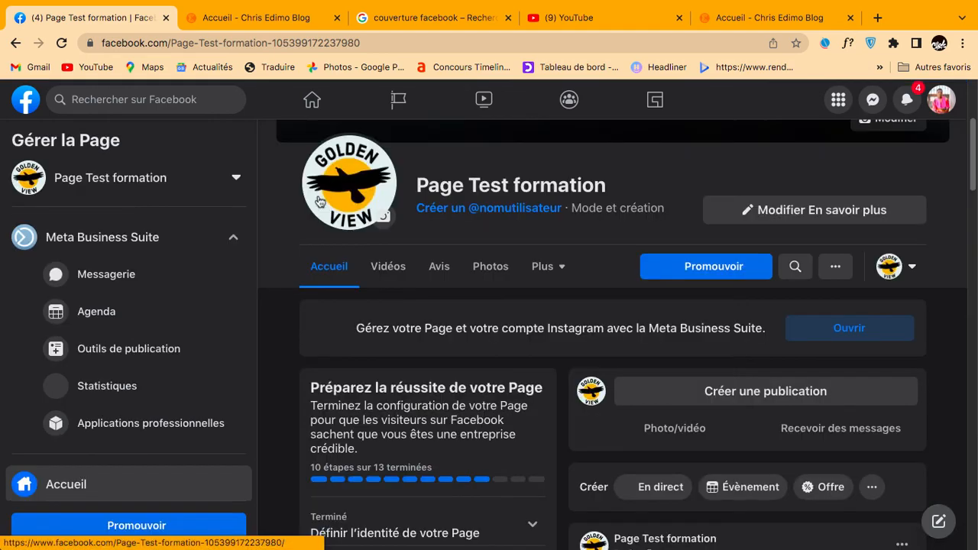
scroll(358, 184, up, 3)
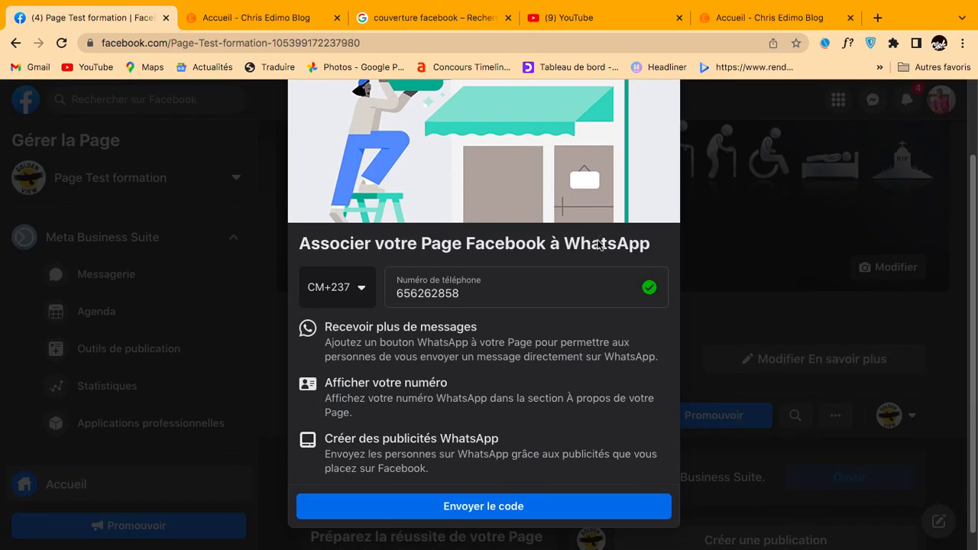
click(652, 144)
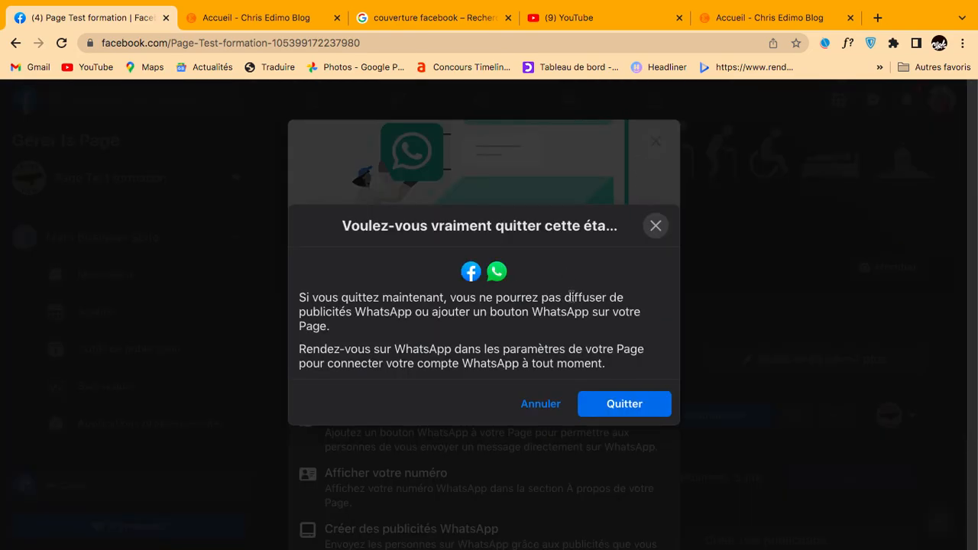
click(654, 227)
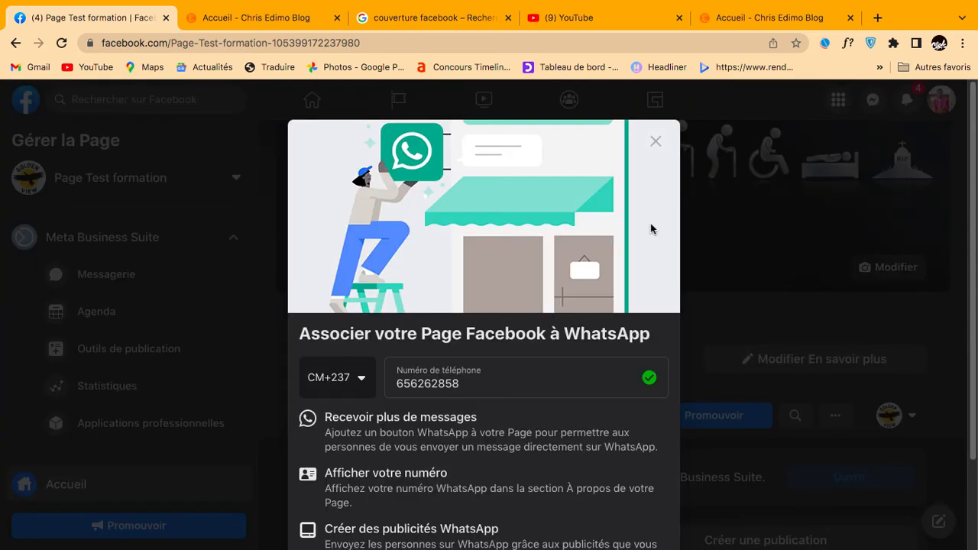
click(654, 145)
click(624, 404)
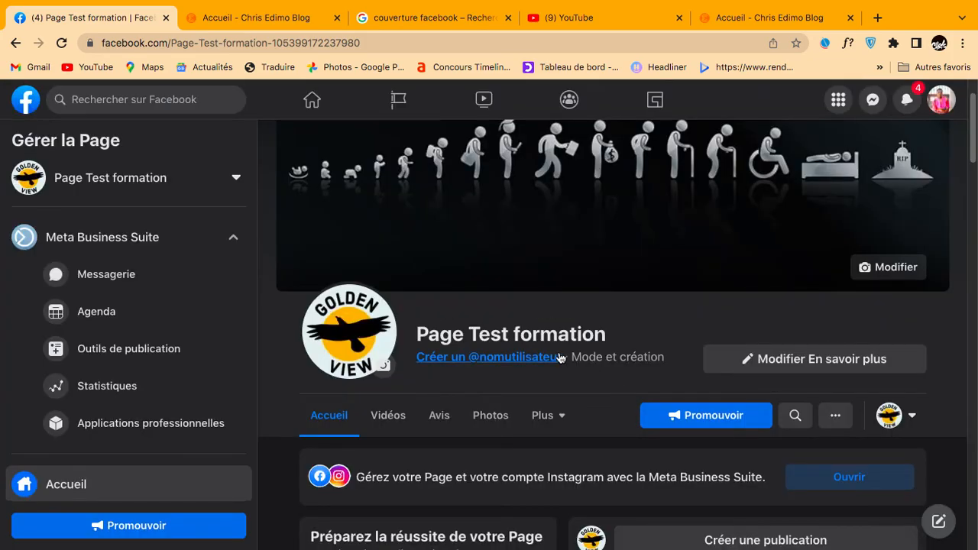
Examine the Préparez la réussite de votre Page checklist and the section for inviting friends on the Page's home.
scroll(554, 357, down, 4)
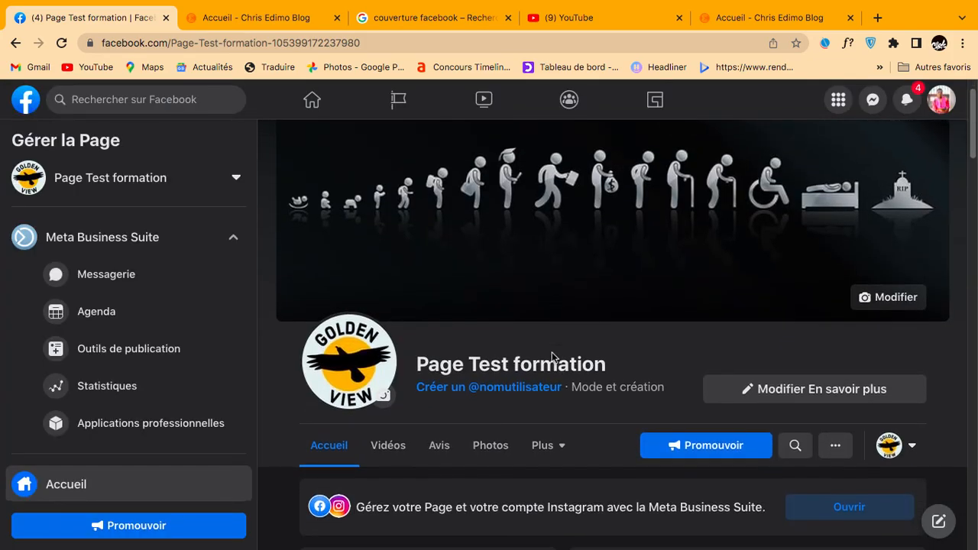
scroll(554, 357, down, 3)
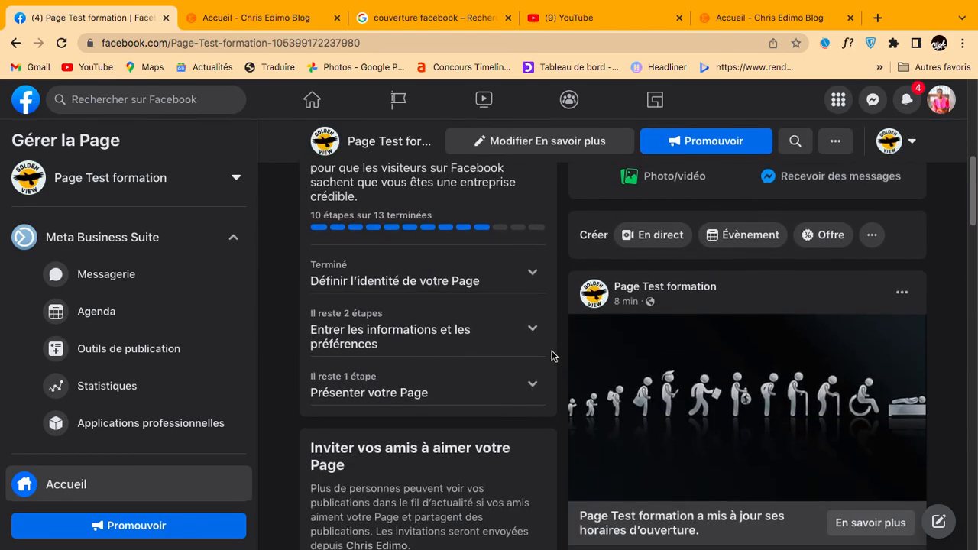
scroll(554, 357, up, 1)
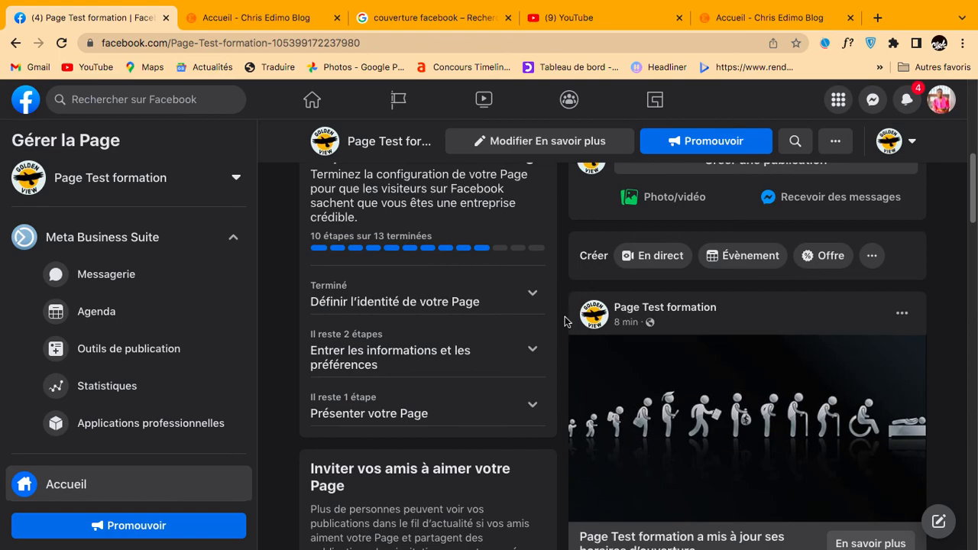
scroll(566, 322, up, 1)
scroll(562, 319, up, 1)
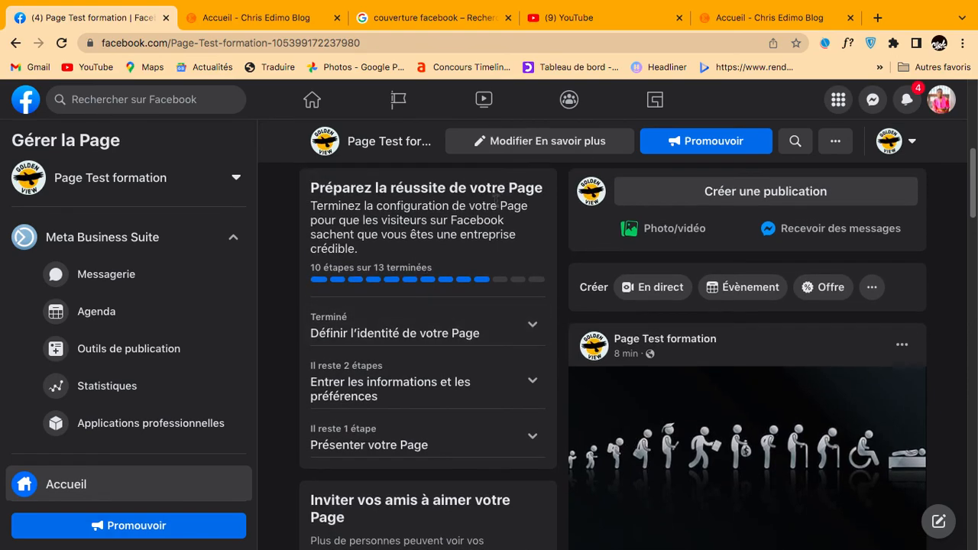
drag(307, 193, 511, 249)
click(509, 247)
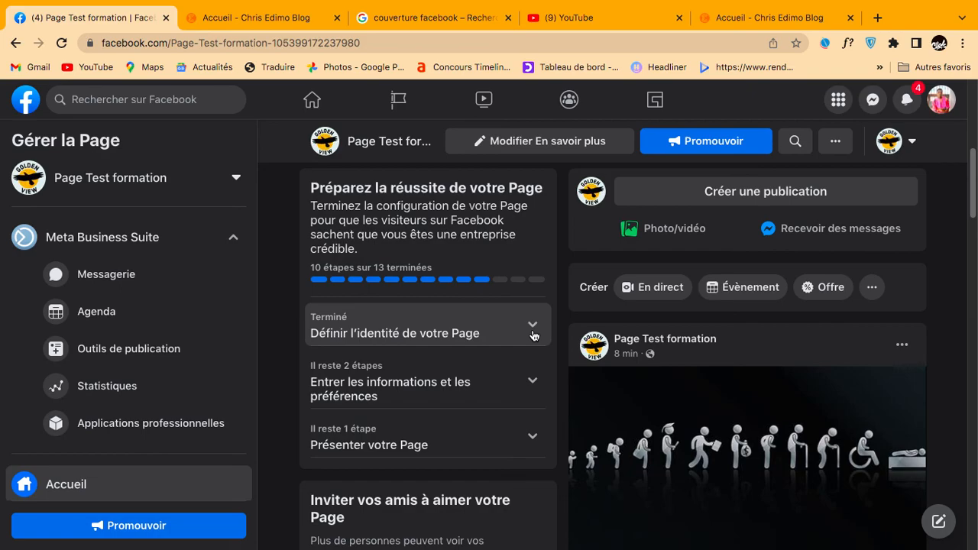
scroll(533, 335, down, 2)
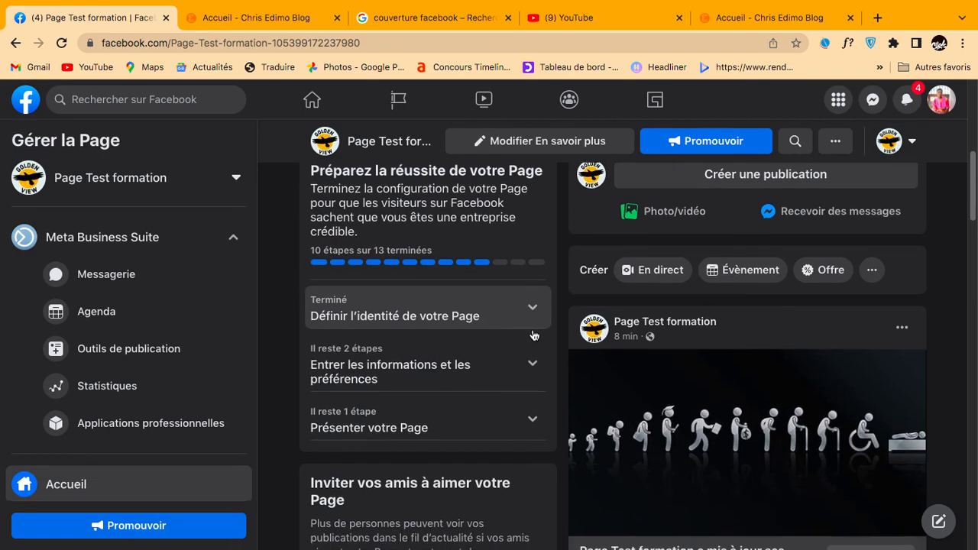
scroll(526, 336, down, 2)
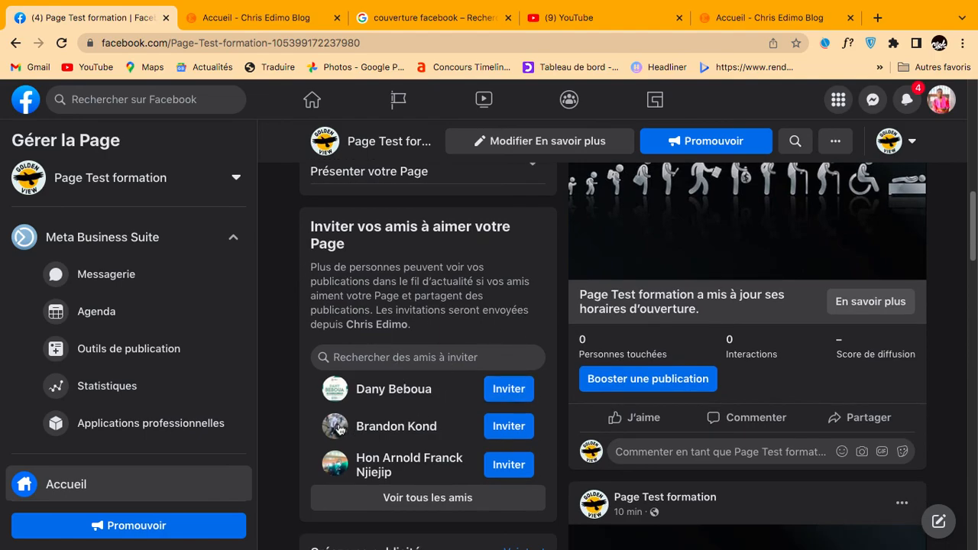
scroll(538, 351, up, 1)
scroll(538, 351, up, 6)
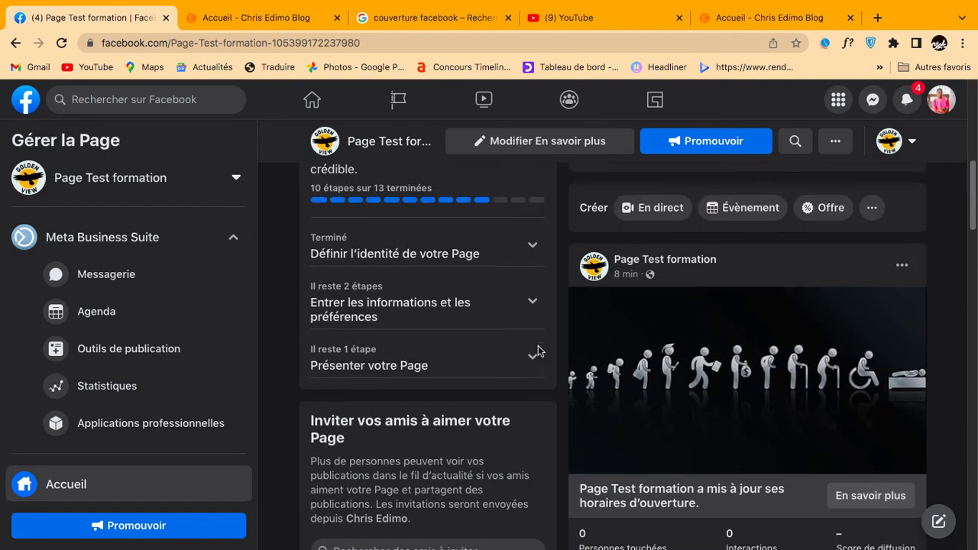
scroll(600, 334, up, 2)
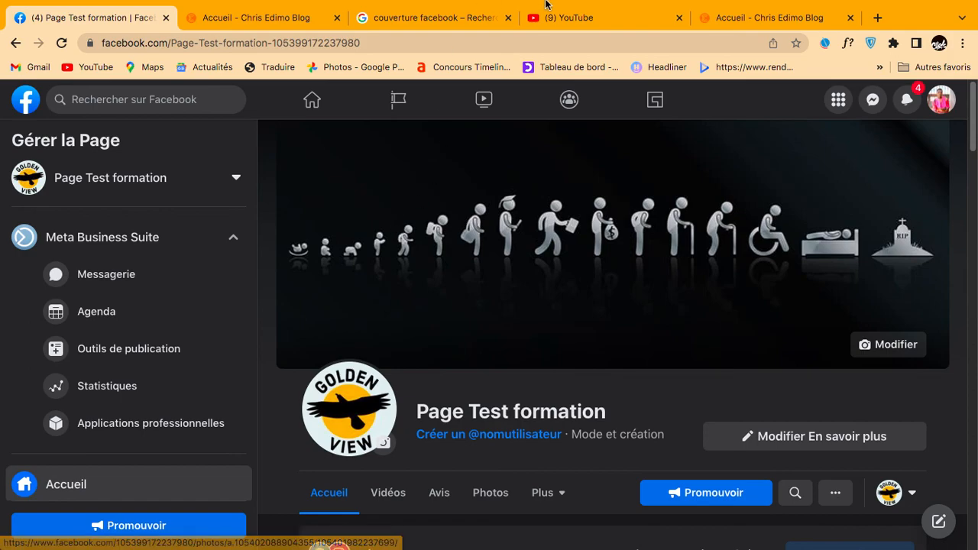
mouse_move(549, 5)
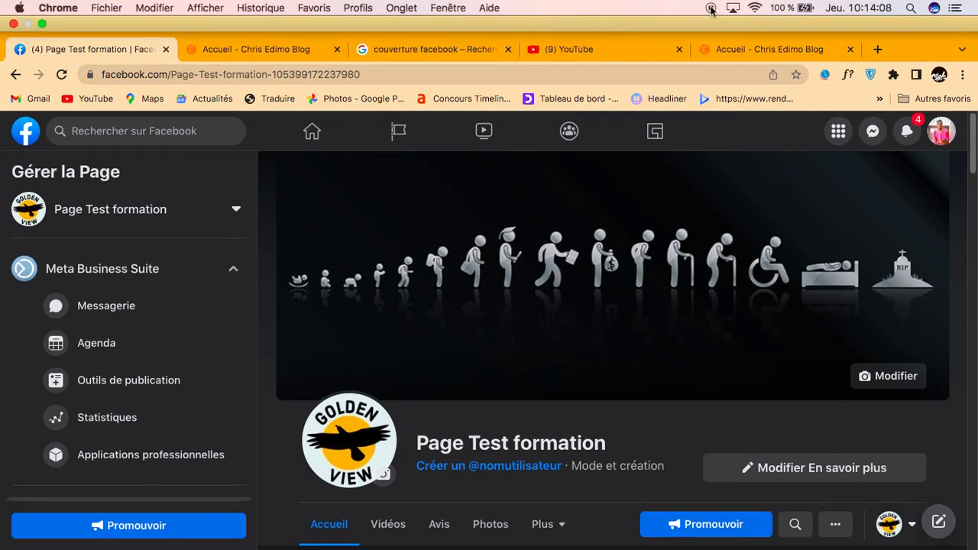